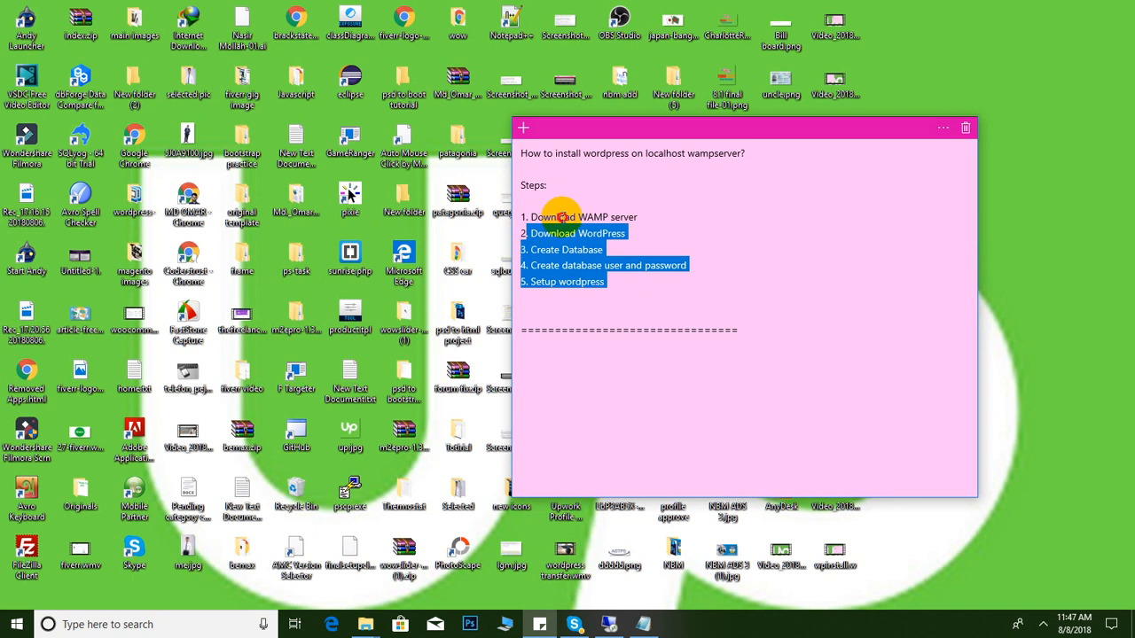
Highlight the 'Download WAMP server' step in the checklist note, then launch Google Chrome
{"action": "left_click", "coordinate": [563, 215]}
{"action": "left_click", "coordinate": [640, 214]}
{"action": "left_click_drag", "start_coordinate": [640, 213], "coordinate": [592, 216]}
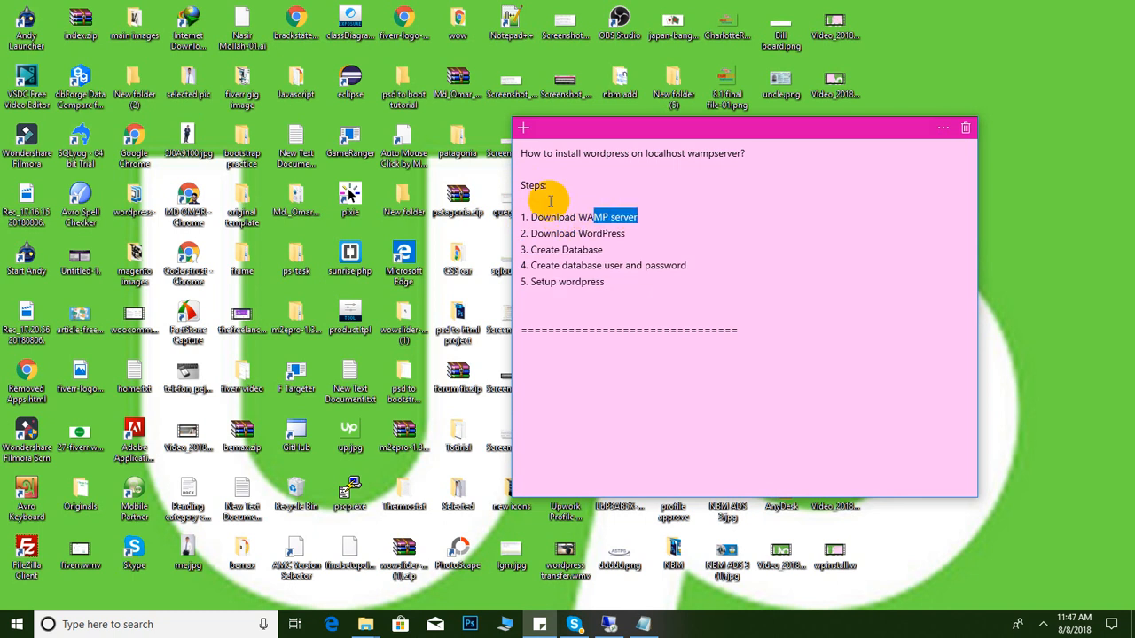
{"action": "left_click", "coordinate": [190, 202]}
{"action": "double_click", "coordinate": [190, 204]}
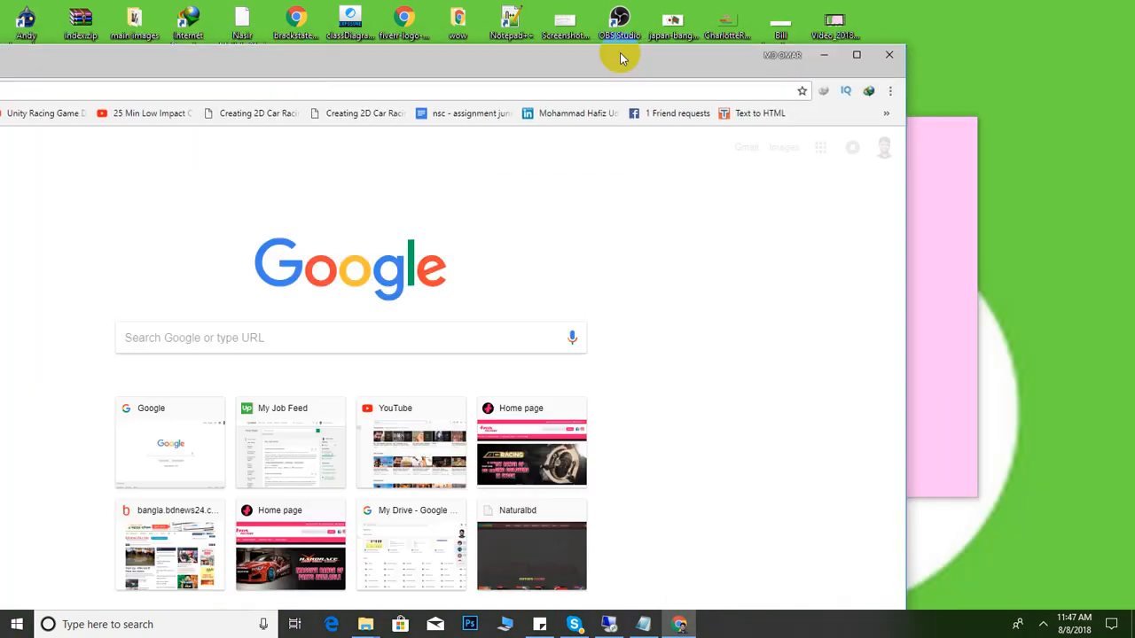
Maximize Chrome and go to google.com from the address-bar suggestions
{"action": "left_click", "coordinate": [855, 57]}
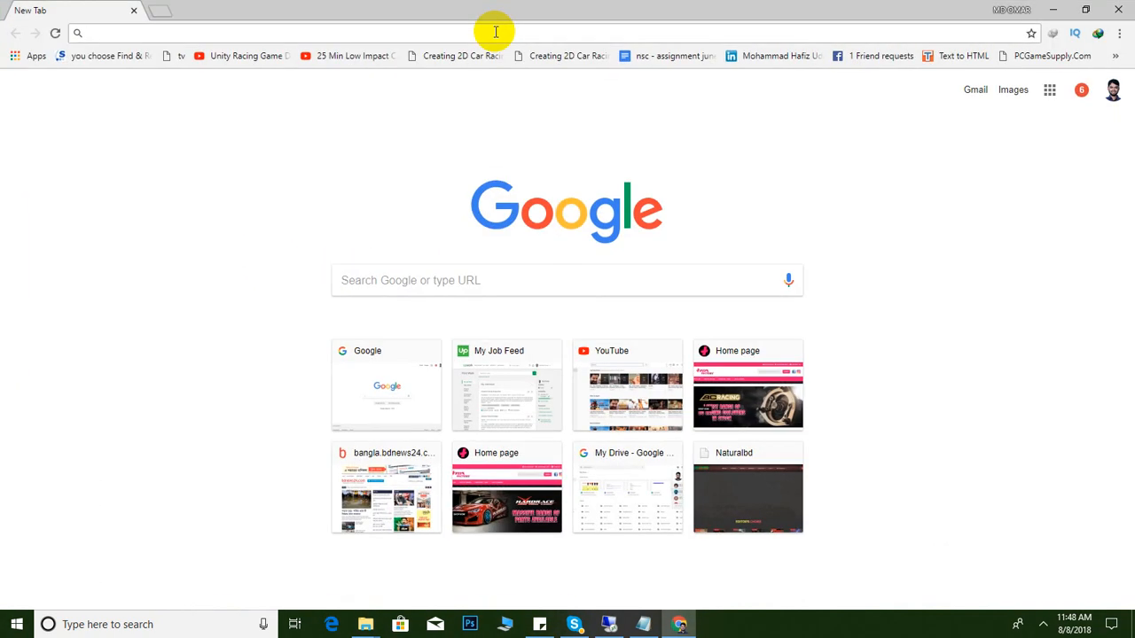
{"action": "left_click", "coordinate": [496, 32]}
{"action": "type", "text": "w"}
{"action": "key", "text": "Down"}
{"action": "key", "text": "Down"}
{"action": "key", "text": "Down"}
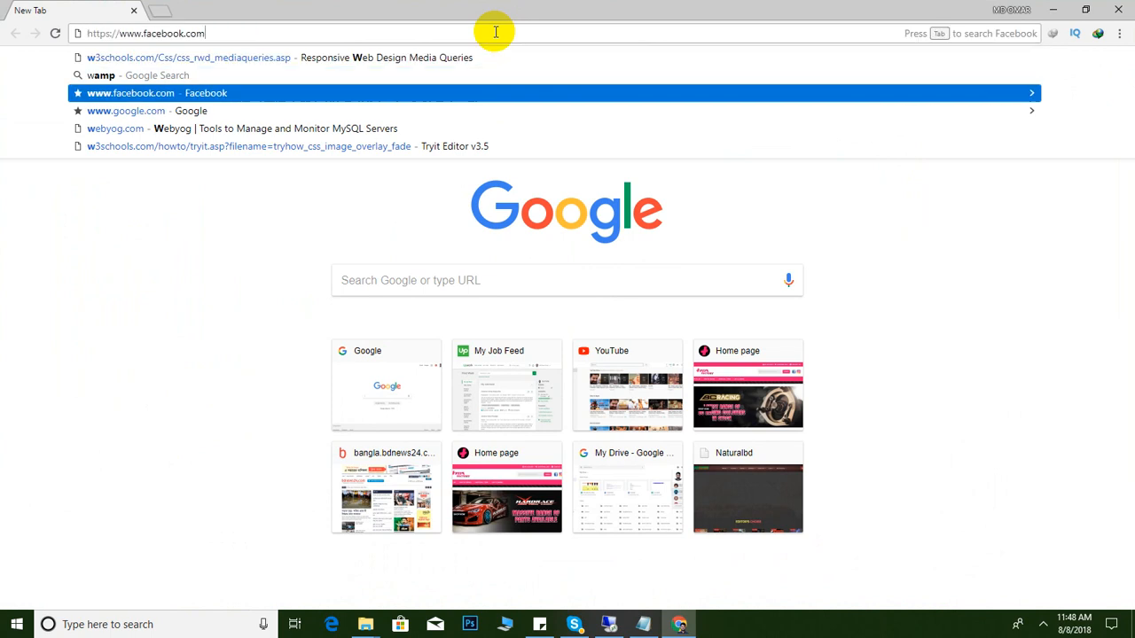
{"action": "key", "text": "Return"}
Search Google for 'wamp' and open the official wampserver.com result
{"action": "left_click", "coordinate": [427, 312]}
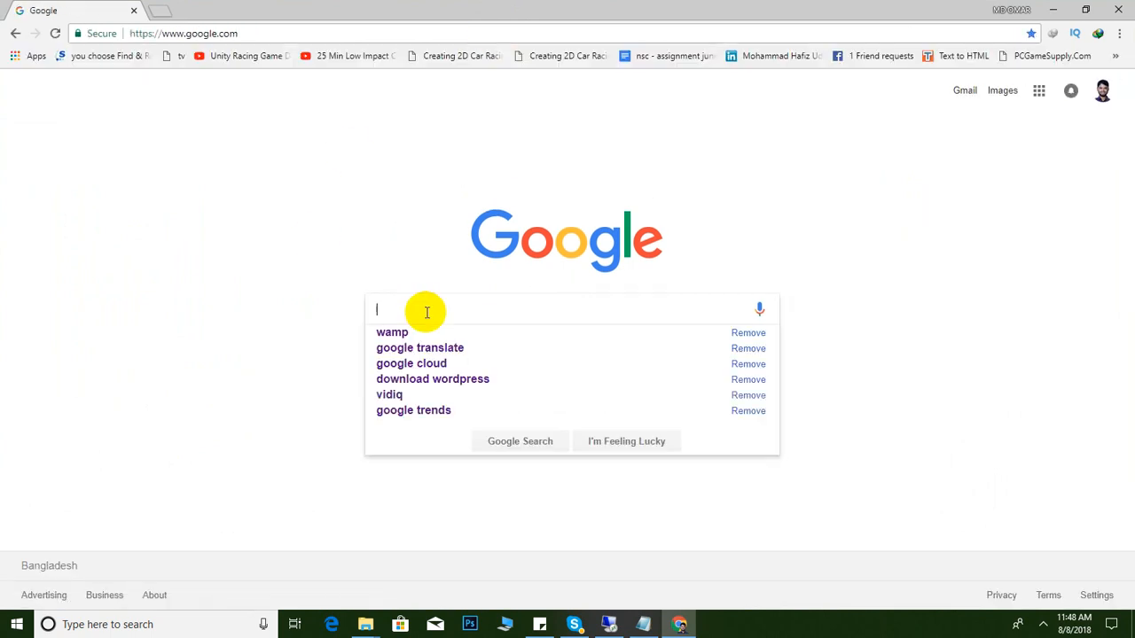
{"action": "type", "text": "wamp"}
{"action": "key", "text": "Return"}
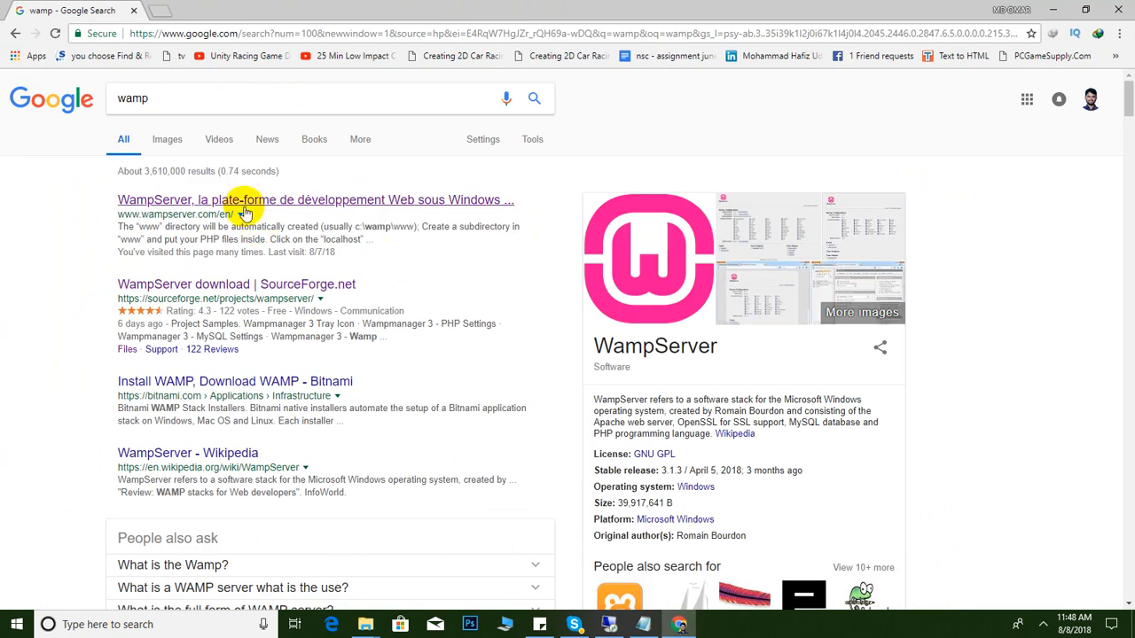
{"action": "left_click", "coordinate": [257, 208]}
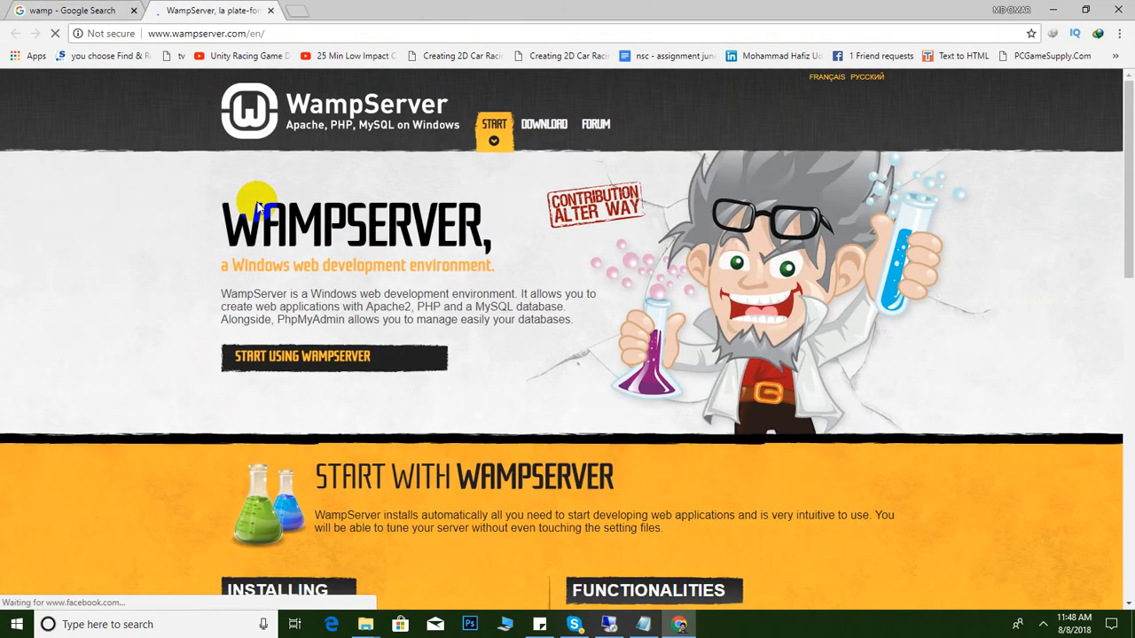
Choose the WAMPSERVER 64 BITS (X64) 3.0.6 download and take the direct download link
{"action": "scroll", "coordinate": [532, 280], "scroll_direction": "down", "scroll_amount": 1}
{"action": "scroll", "coordinate": [531, 282], "scroll_direction": "down", "scroll_amount": 8}
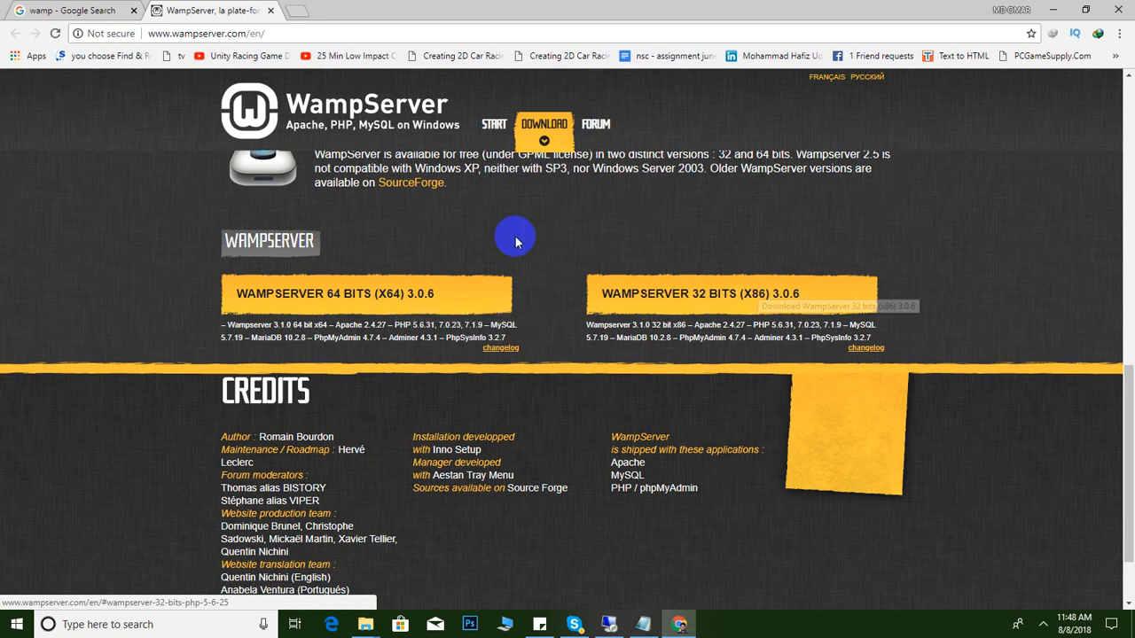
{"action": "left_click", "coordinate": [377, 297]}
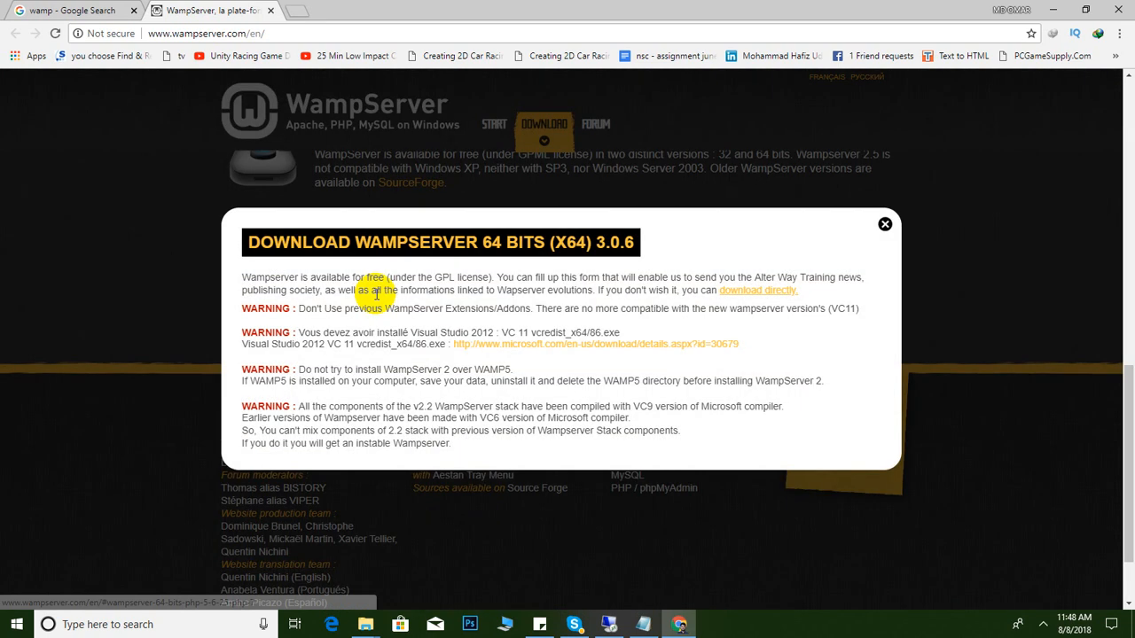
{"action": "left_click", "coordinate": [749, 298]}
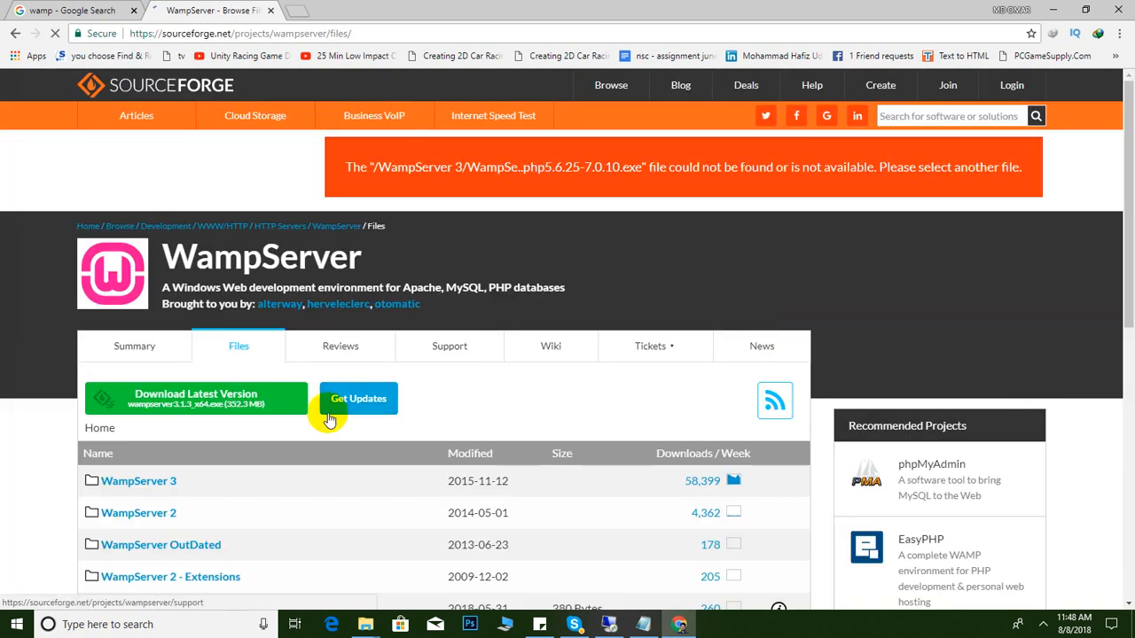
Download wampserver3.1.3_x64.exe from the WampServer 3 folder, overwriting the duplicate and creating the missing folder
{"action": "scroll", "coordinate": [127, 413], "scroll_direction": "down", "scroll_amount": 2}
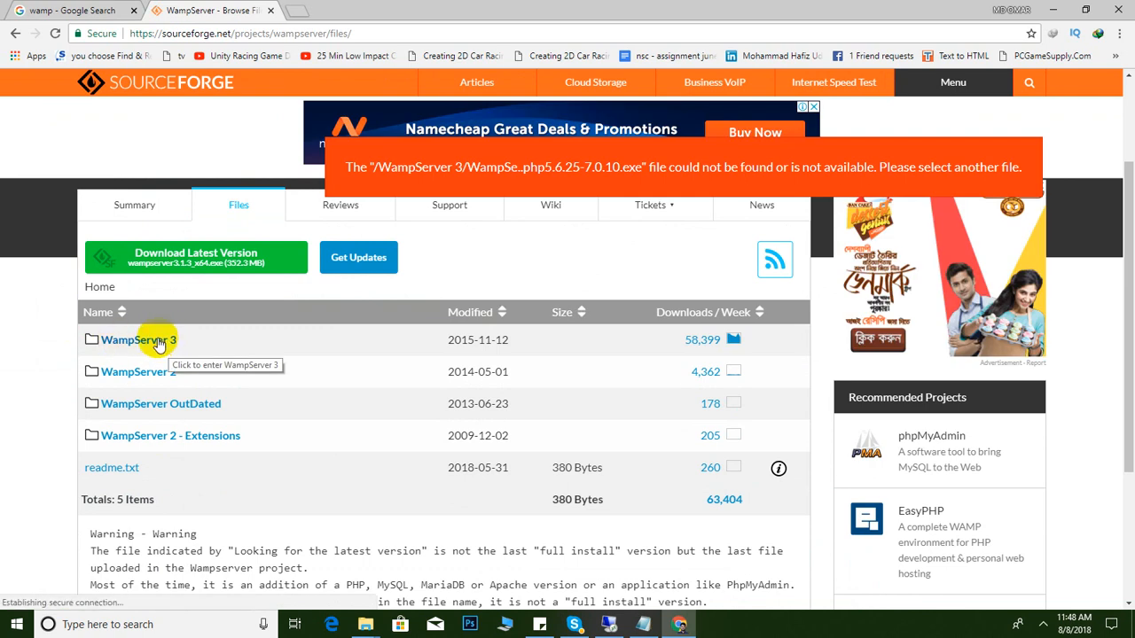
{"action": "left_click", "coordinate": [160, 344]}
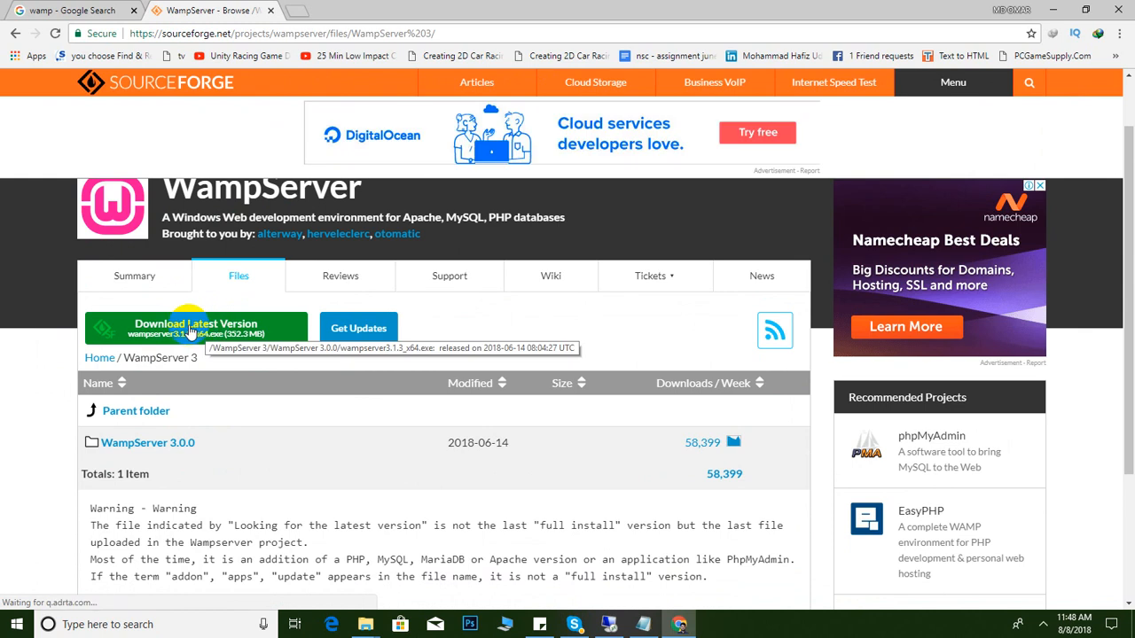
{"action": "left_click", "coordinate": [191, 328]}
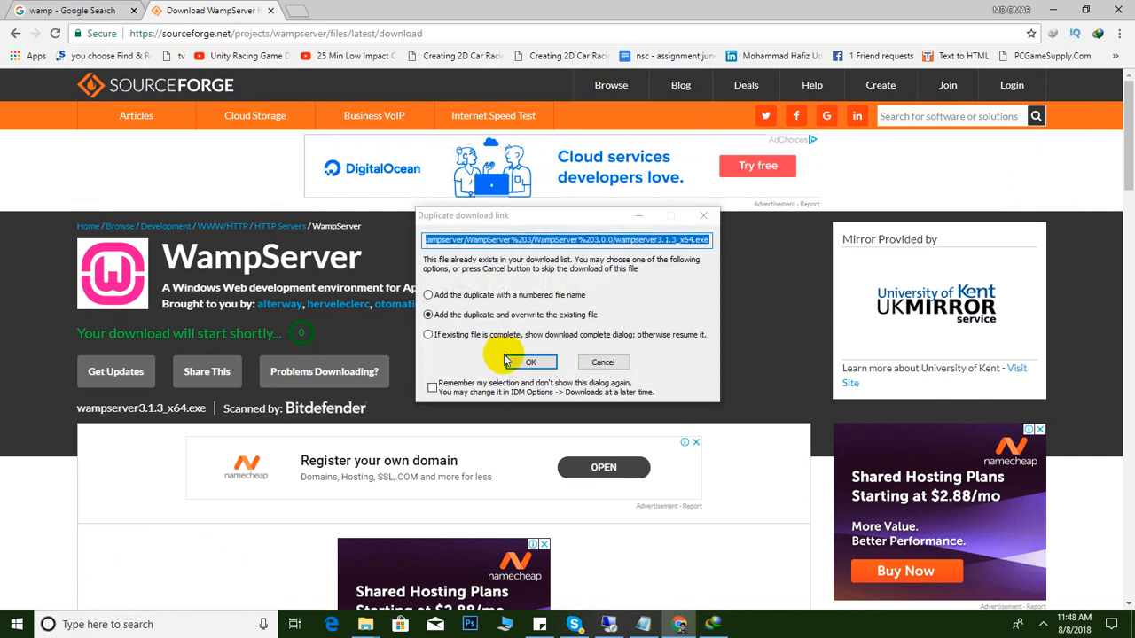
{"action": "left_click", "coordinate": [525, 362]}
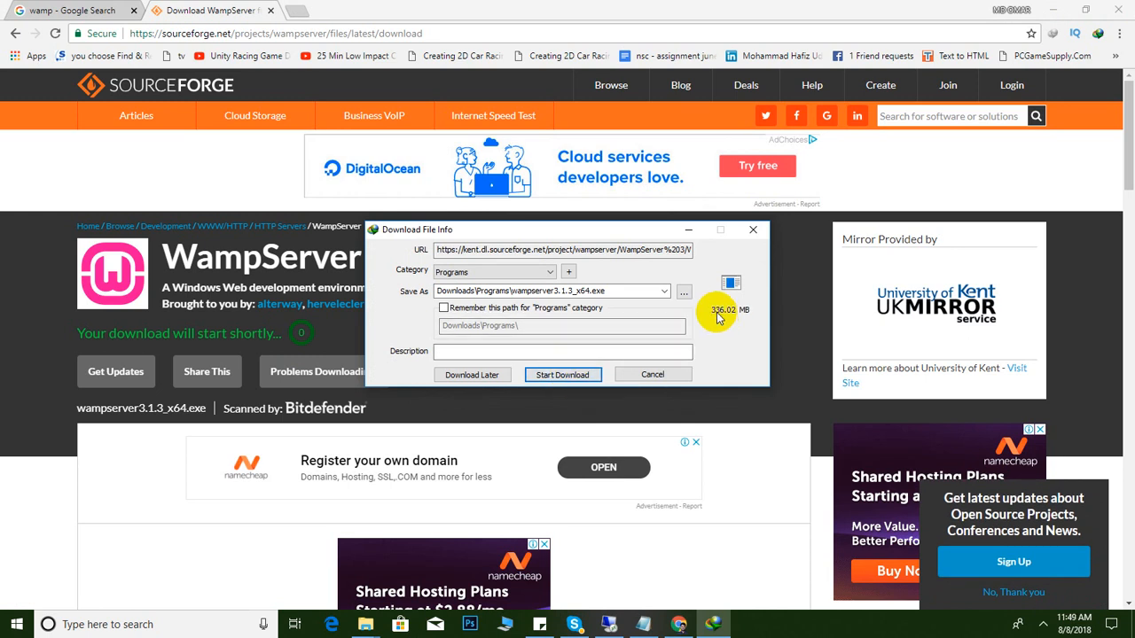
{"action": "left_click", "coordinate": [579, 383]}
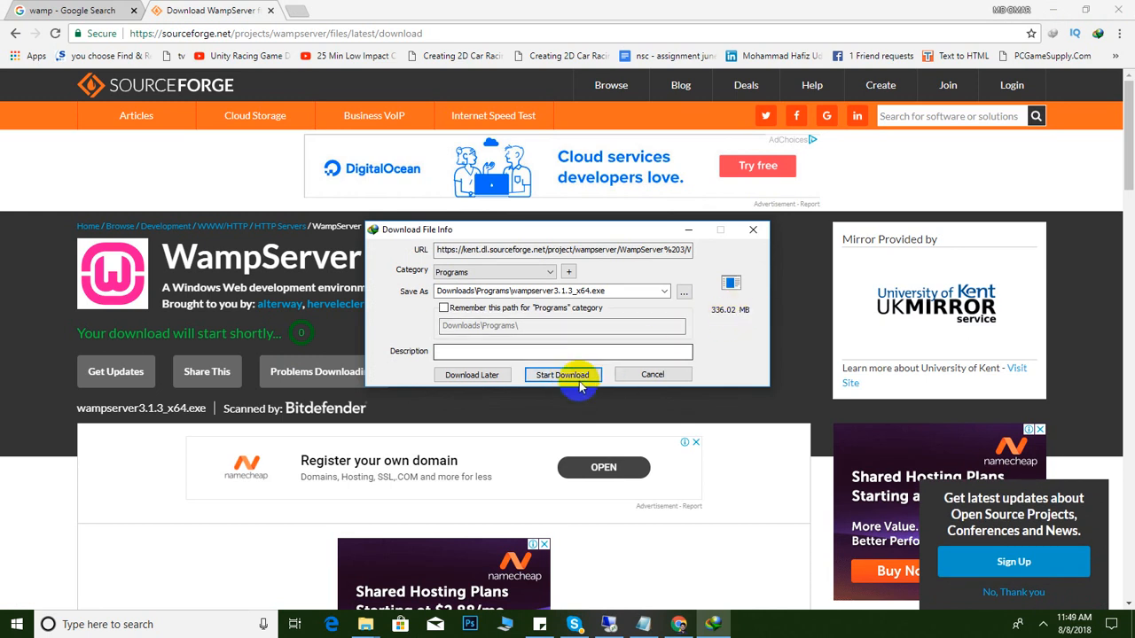
{"action": "left_click", "coordinate": [615, 340]}
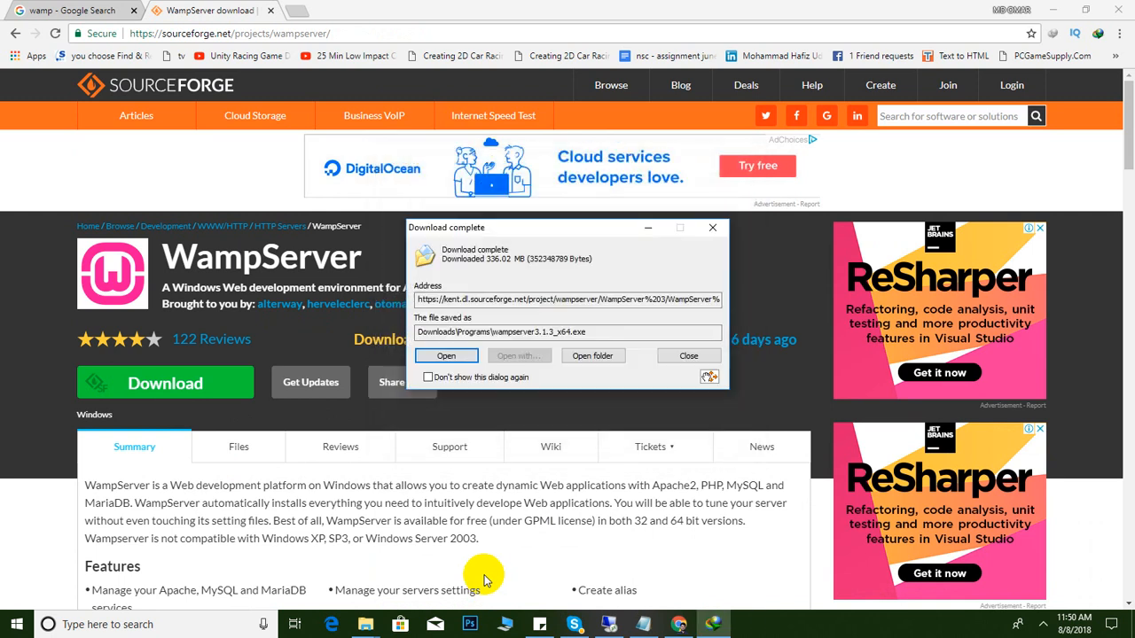
Run the downloaded wampserver3.1.3_x64.exe installer from its folder with English as setup language
{"action": "left_click", "coordinate": [578, 356]}
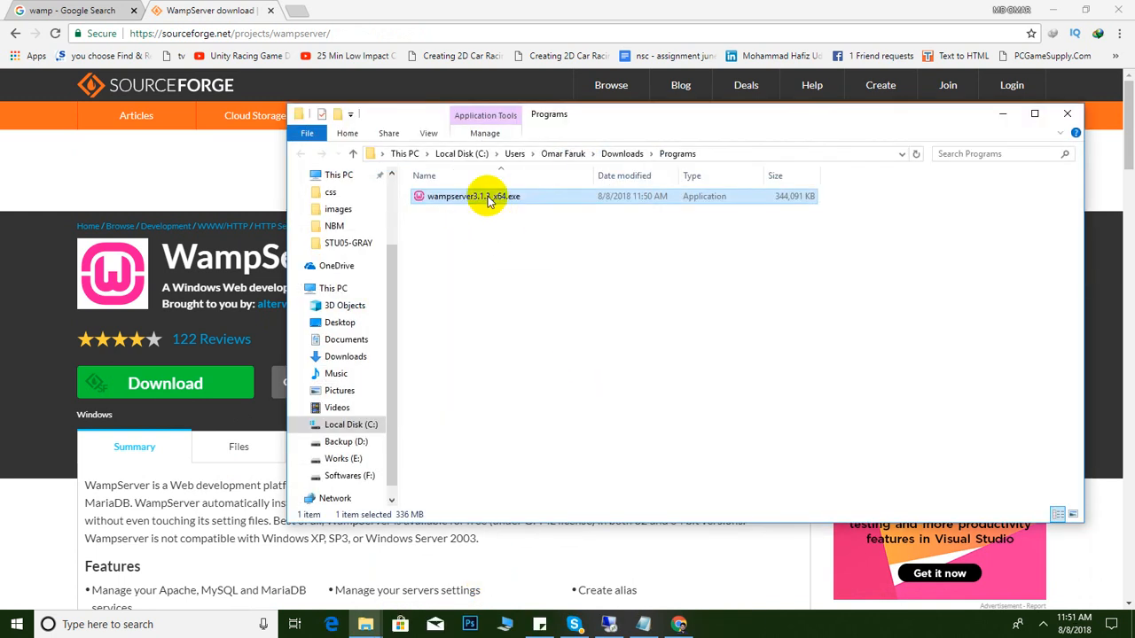
{"action": "double_click", "coordinate": [486, 199]}
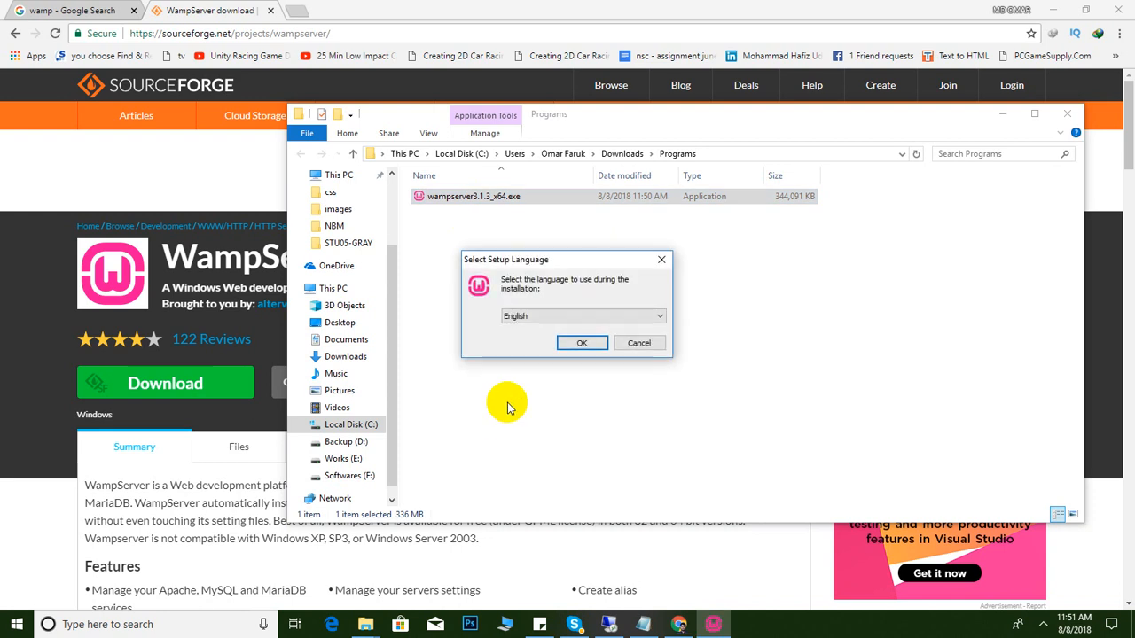
{"action": "left_click", "coordinate": [580, 344]}
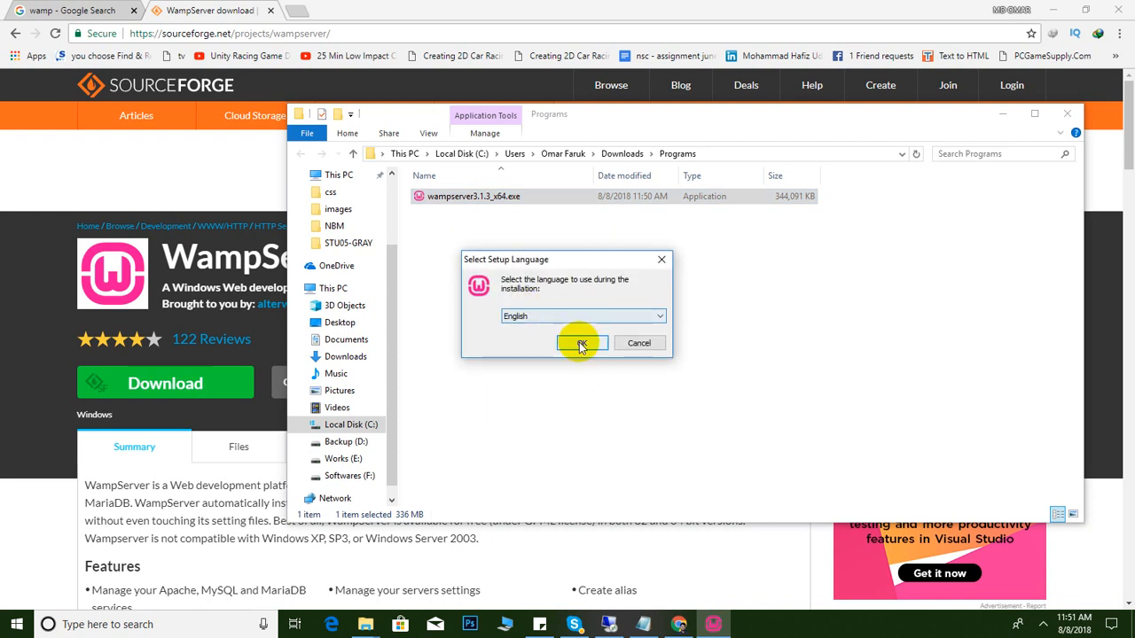
Accept the licence and keep c:\wamp64 and the default Start menu folder
{"action": "left_click", "coordinate": [475, 381]}
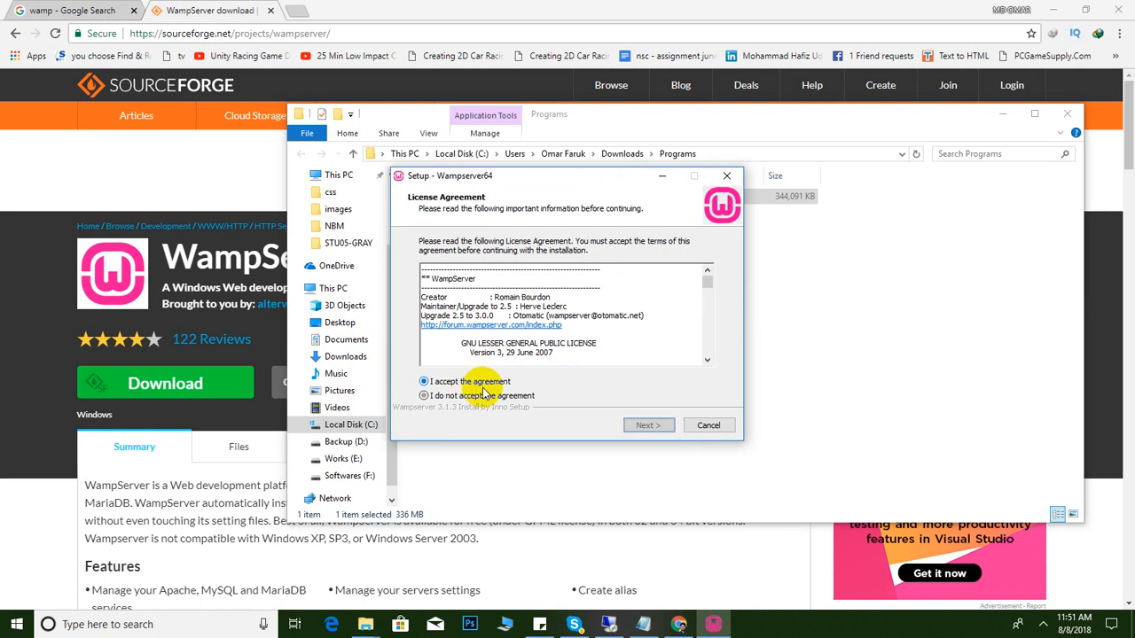
{"action": "left_click", "coordinate": [654, 425]}
{"action": "left_click", "coordinate": [656, 427]}
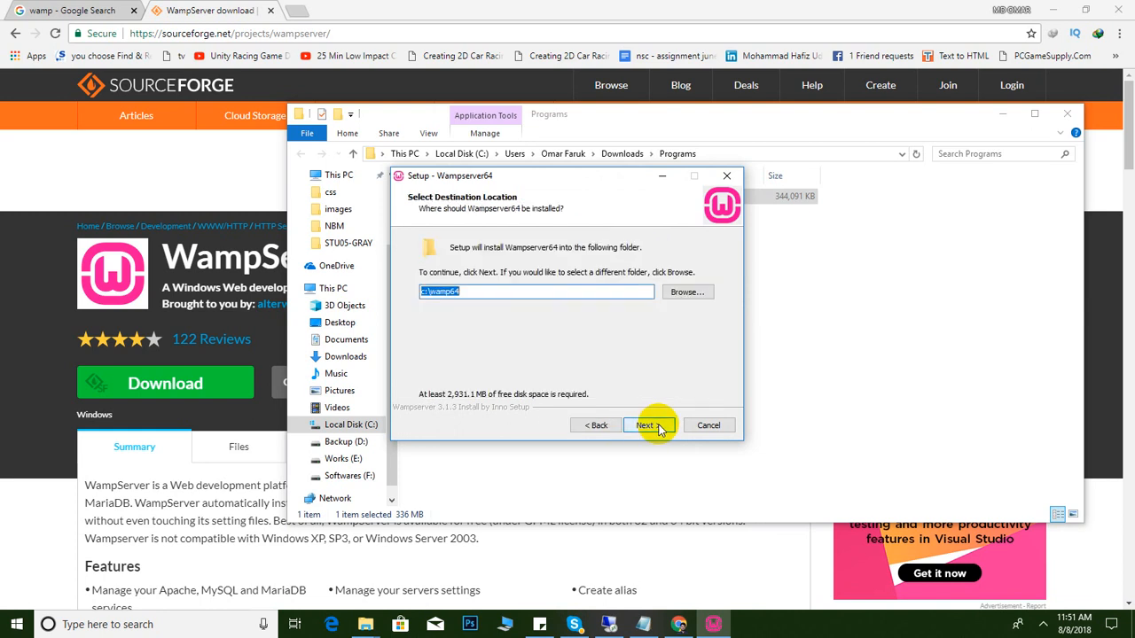
{"action": "left_click", "coordinate": [653, 425]}
{"action": "left_click", "coordinate": [653, 425]}
Start installing WampServer into c:\wamp64 and wait for the default-browser prompt
{"action": "left_click", "coordinate": [651, 425]}
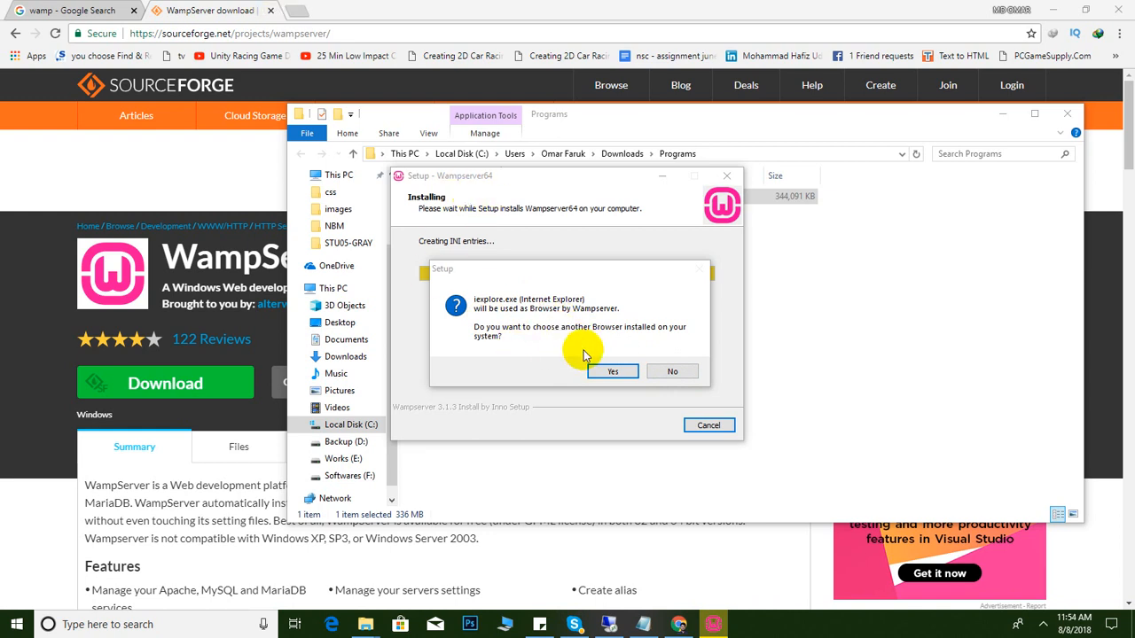
Keep Internet Explorer and Notepad as defaults, finish the setup, and minimize the Downloads folder
{"action": "left_click", "coordinate": [671, 372]}
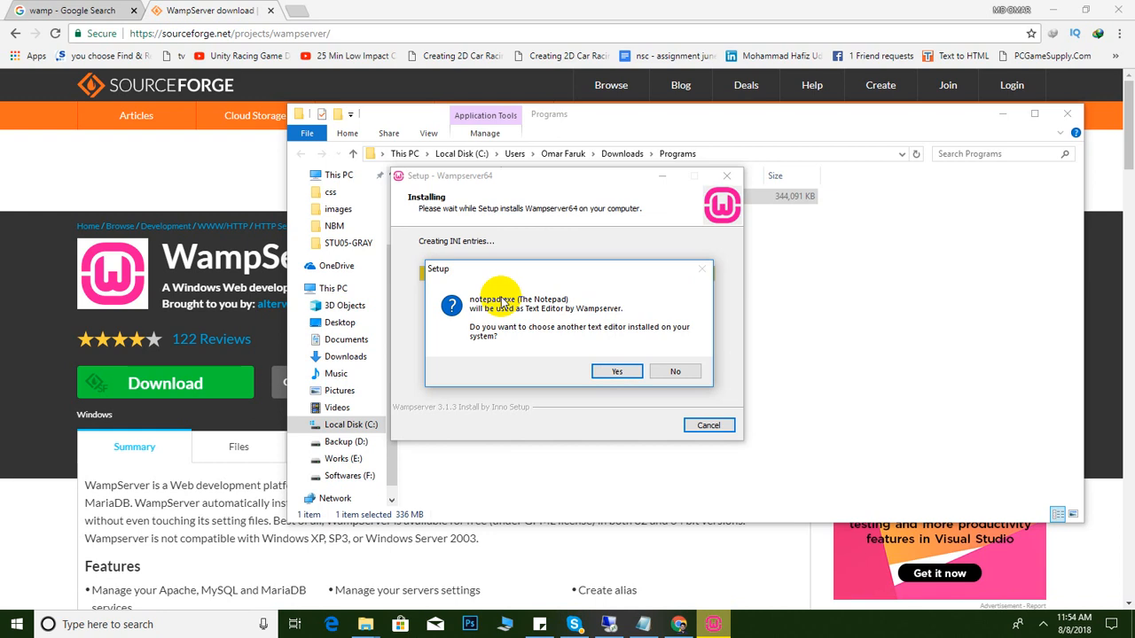
{"action": "left_click", "coordinate": [676, 373]}
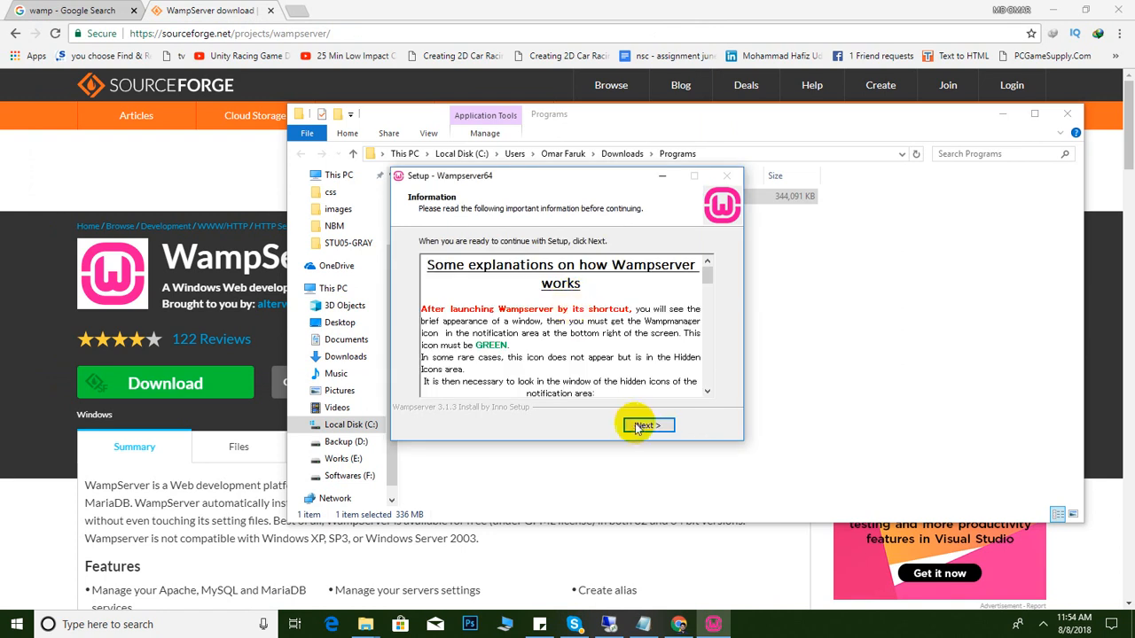
{"action": "left_click", "coordinate": [644, 427]}
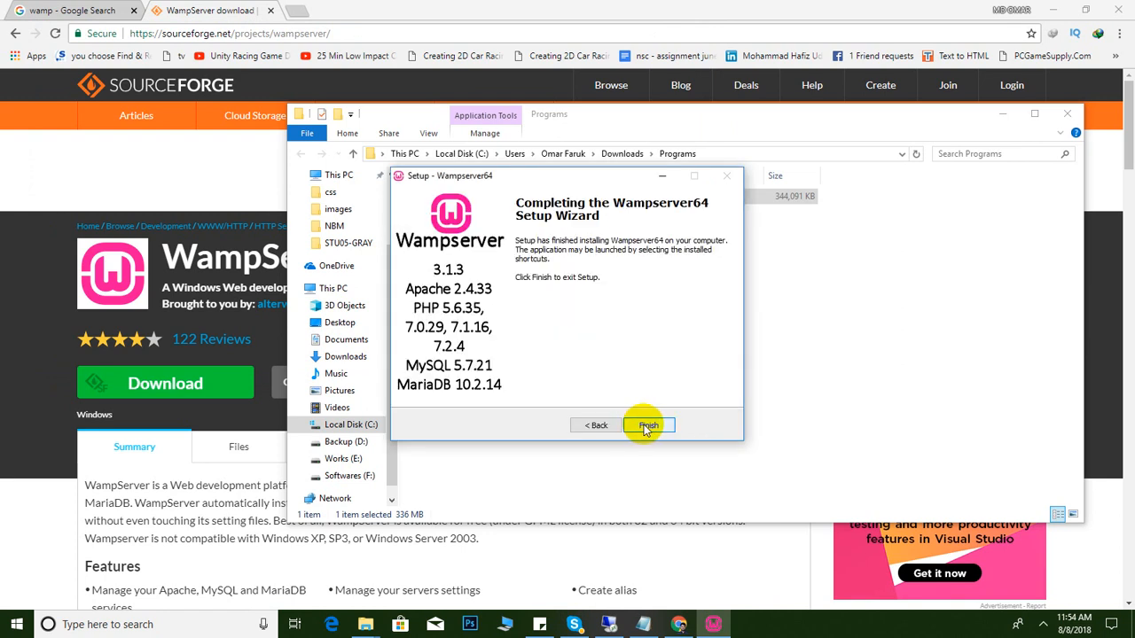
{"action": "left_click", "coordinate": [646, 427]}
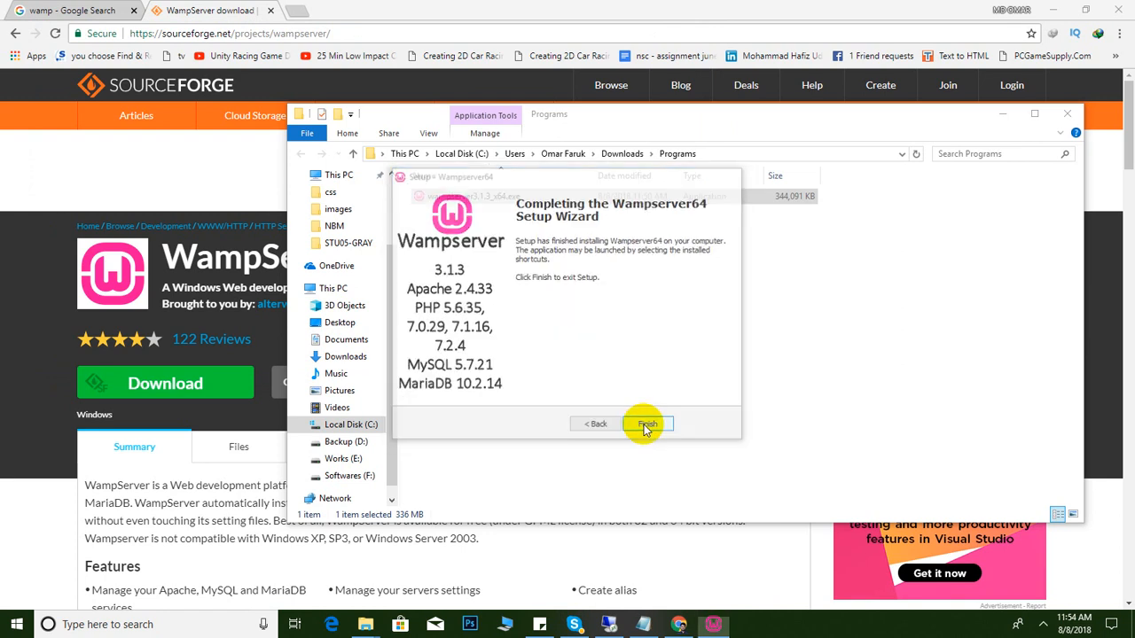
{"action": "left_click", "coordinate": [1003, 116]}
Minimize Chrome, refresh the desktop, and select the new Wampserver64 shortcut
{"action": "left_click", "coordinate": [1052, 8]}
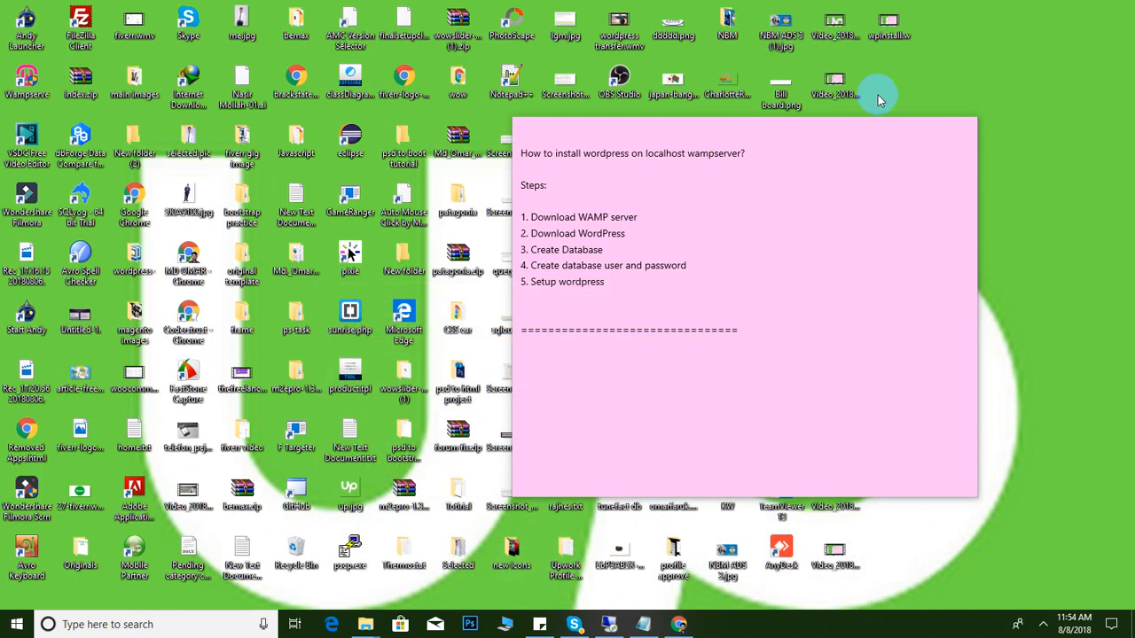
{"action": "right_click", "coordinate": [990, 76]}
{"action": "left_click", "coordinate": [1000, 107]}
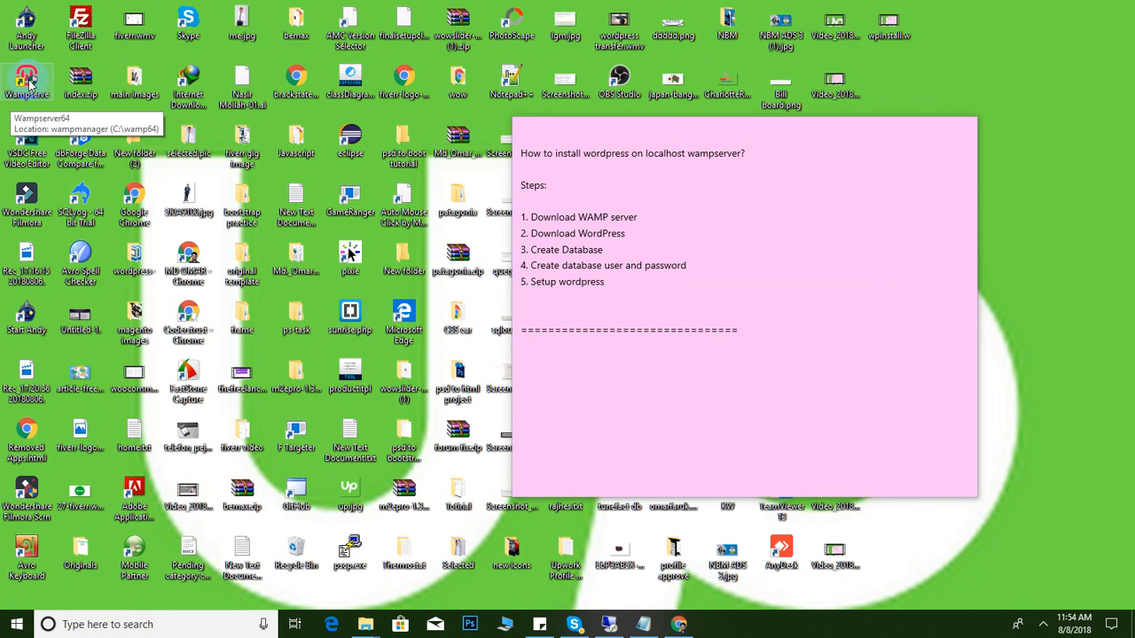
{"action": "left_click", "coordinate": [30, 80]}
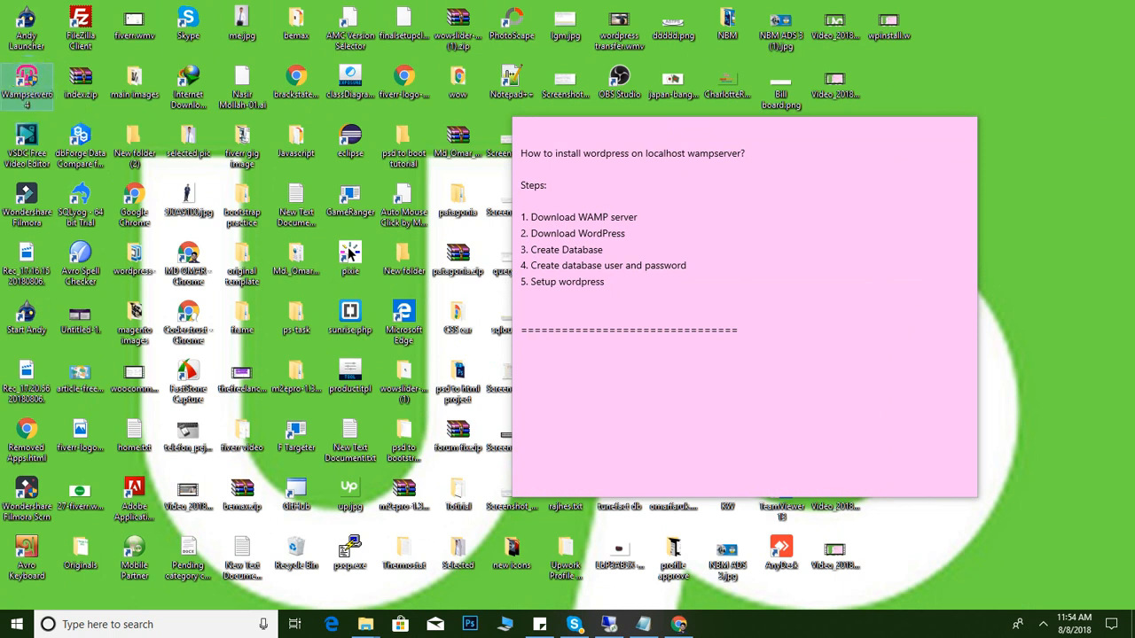
Open the WampServer tray menu to view the Apache, PHP, MySQL and MariaDB versions
{"action": "left_click", "coordinate": [1033, 626]}
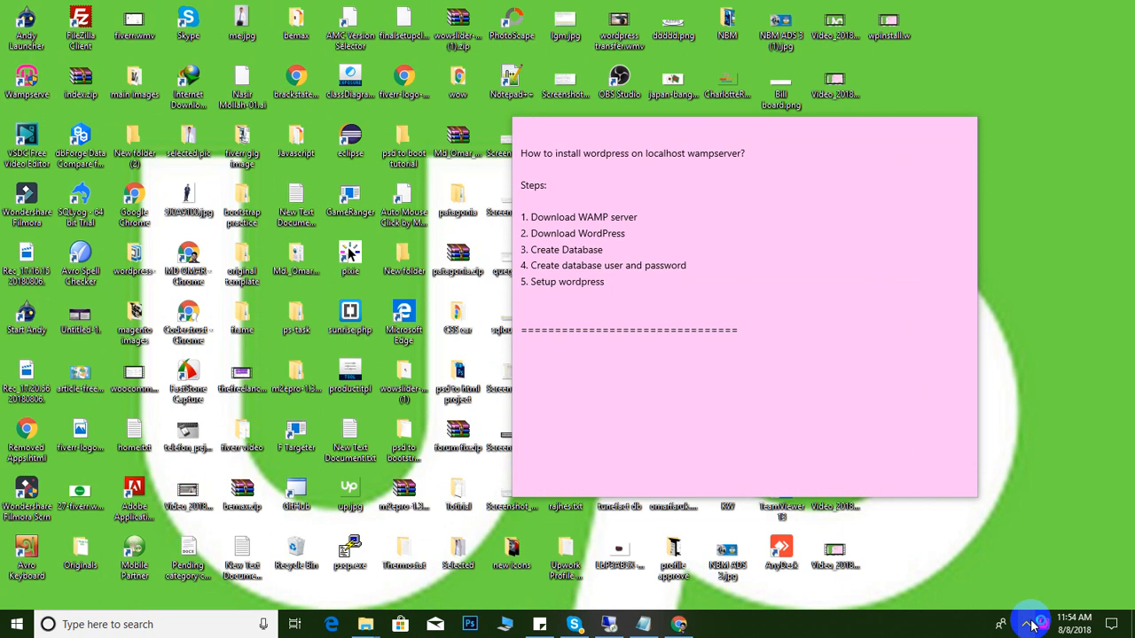
{"action": "left_click", "coordinate": [1045, 629]}
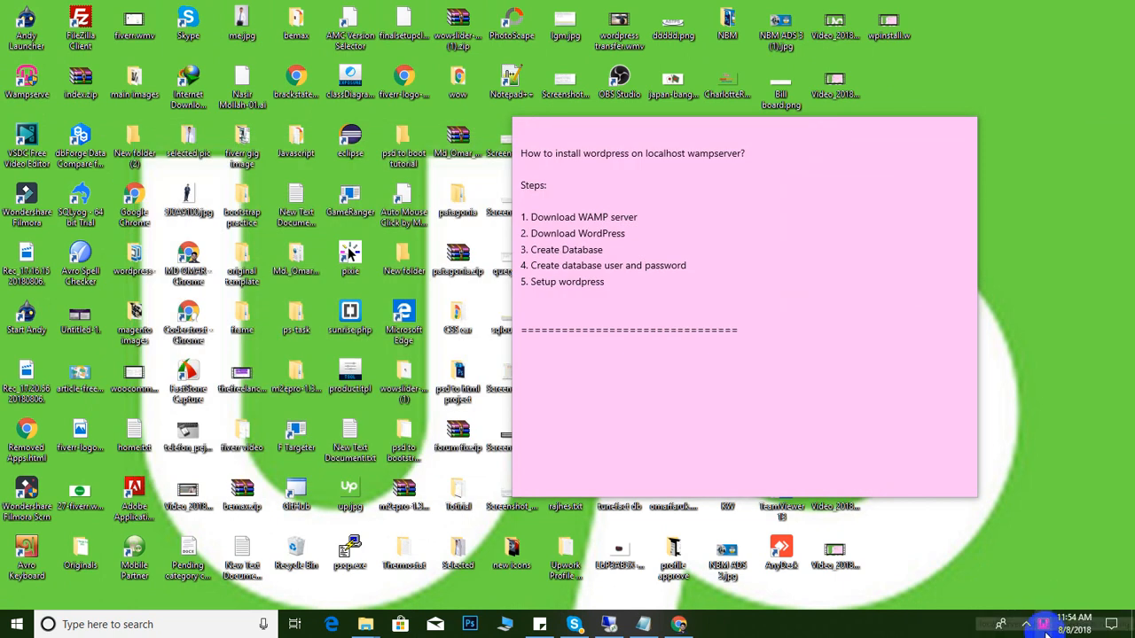
{"action": "left_click", "coordinate": [1047, 624]}
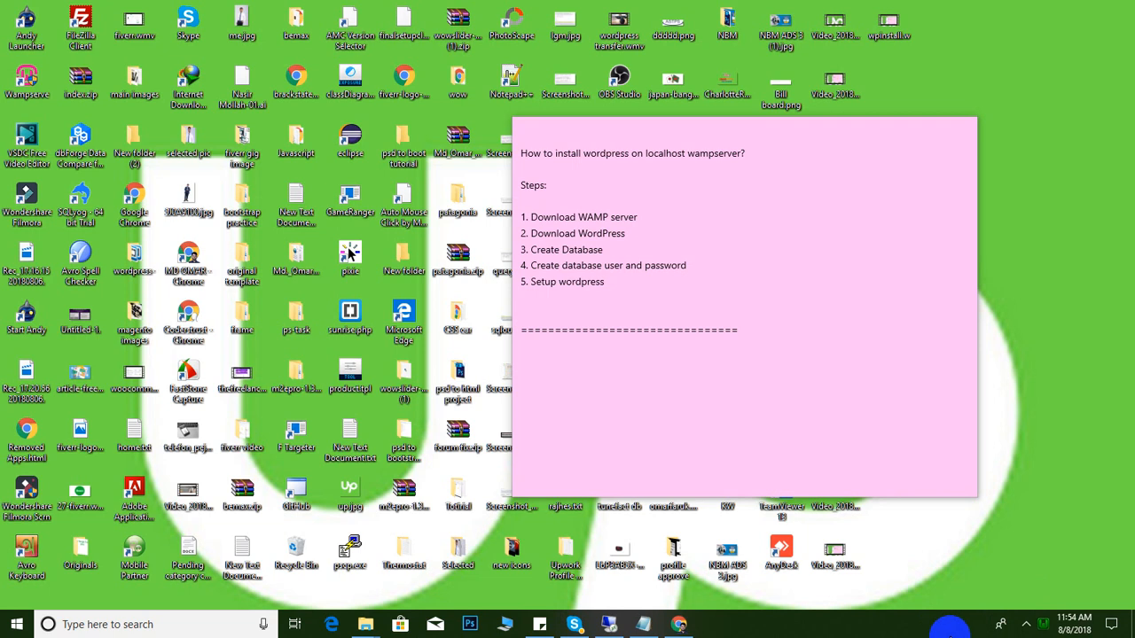
{"action": "left_click", "coordinate": [1044, 626]}
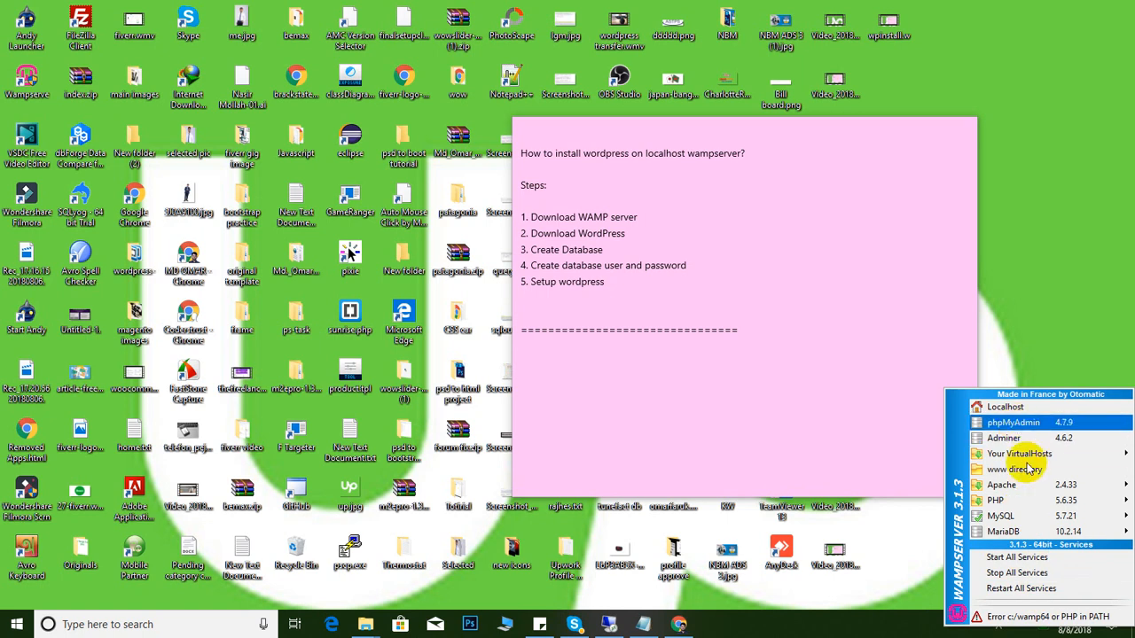
{"action": "mouse_move", "coordinate": [1006, 501]}
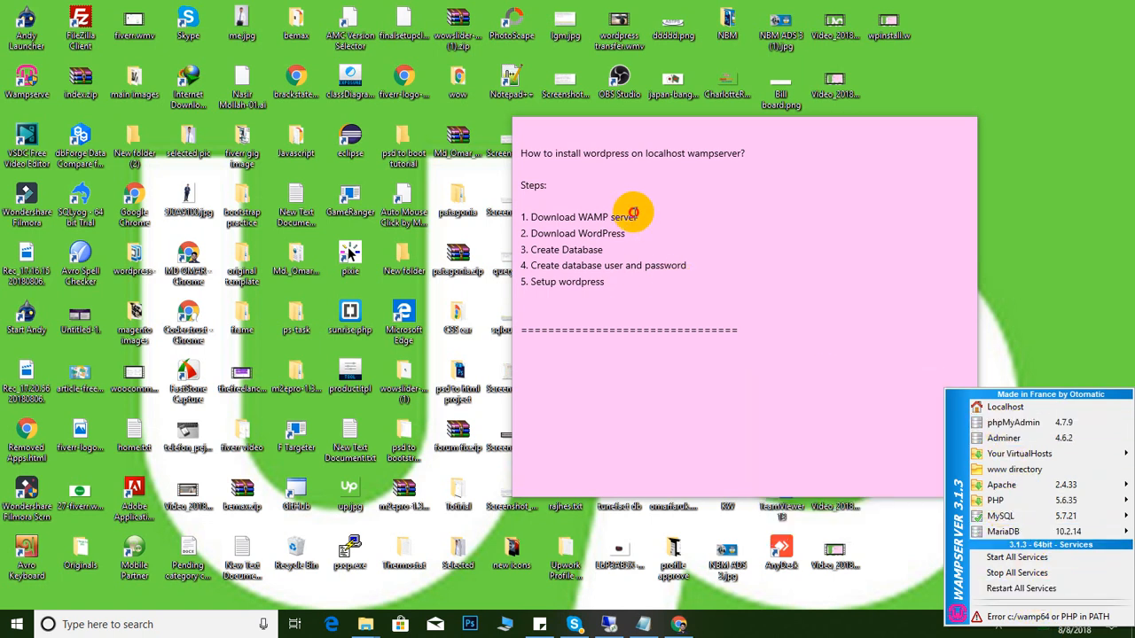
Highlight checklist steps 1 and 2, 'Download WAMP server' and 'Download WordPress', in the note
{"action": "left_click", "coordinate": [671, 215]}
{"action": "mouse_move", "coordinate": [528, 230]}
{"action": "left_mouse_down"}
{"action": "mouse_move", "coordinate": [629, 233]}
{"action": "mouse_move", "coordinate": [523, 220]}
{"action": "left_mouse_up"}
{"action": "left_click", "coordinate": [582, 222]}
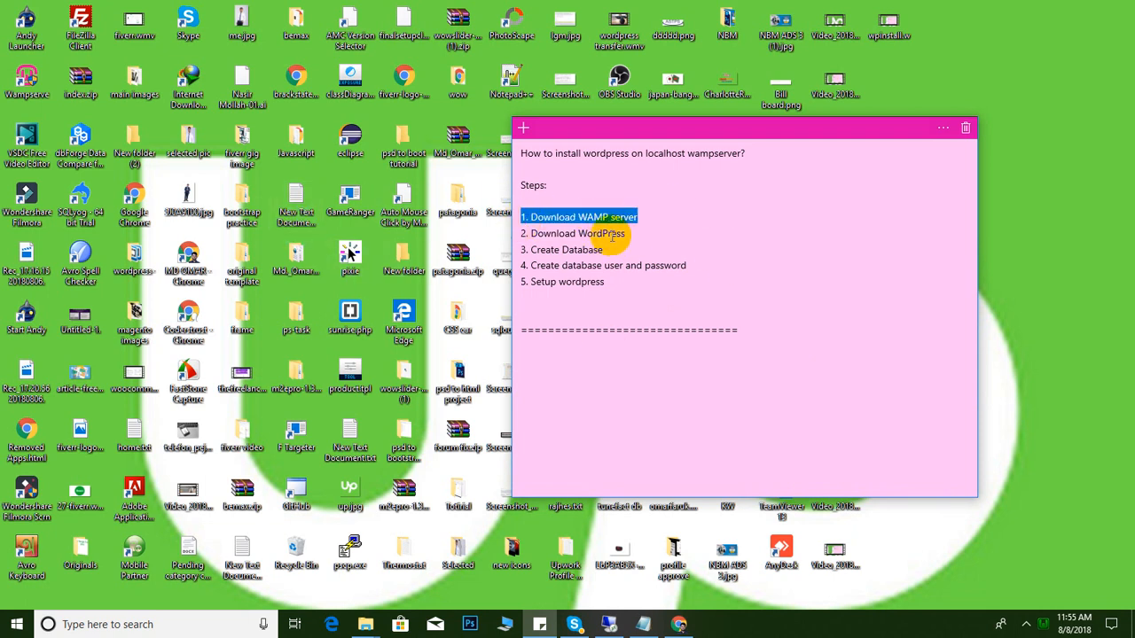
{"action": "left_click_drag", "start_coordinate": [626, 233], "coordinate": [521, 232]}
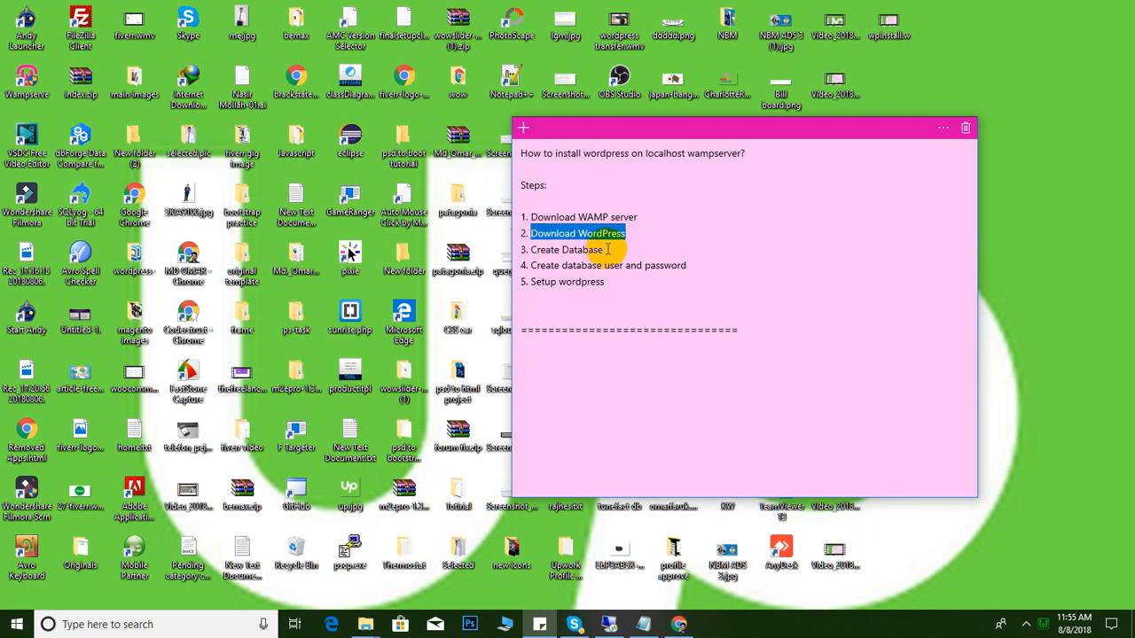
Close the SourceForge tab, search Google for 'wordpress', and open the wordpress.org result
{"action": "left_click", "coordinate": [694, 626]}
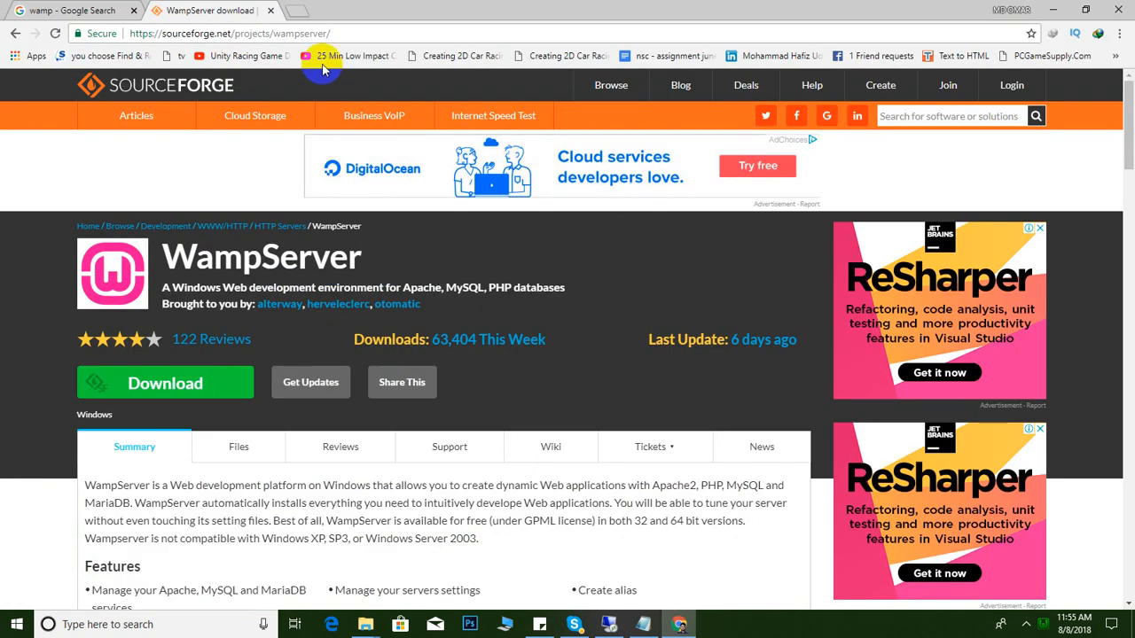
{"action": "left_click", "coordinate": [272, 12]}
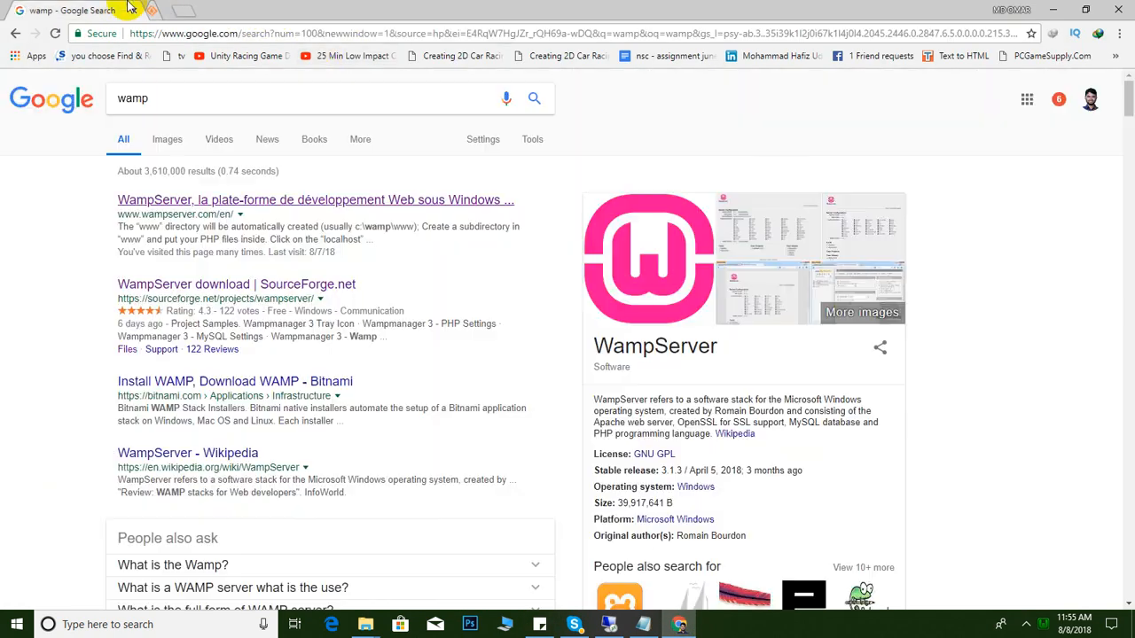
{"action": "double_click", "coordinate": [162, 90]}
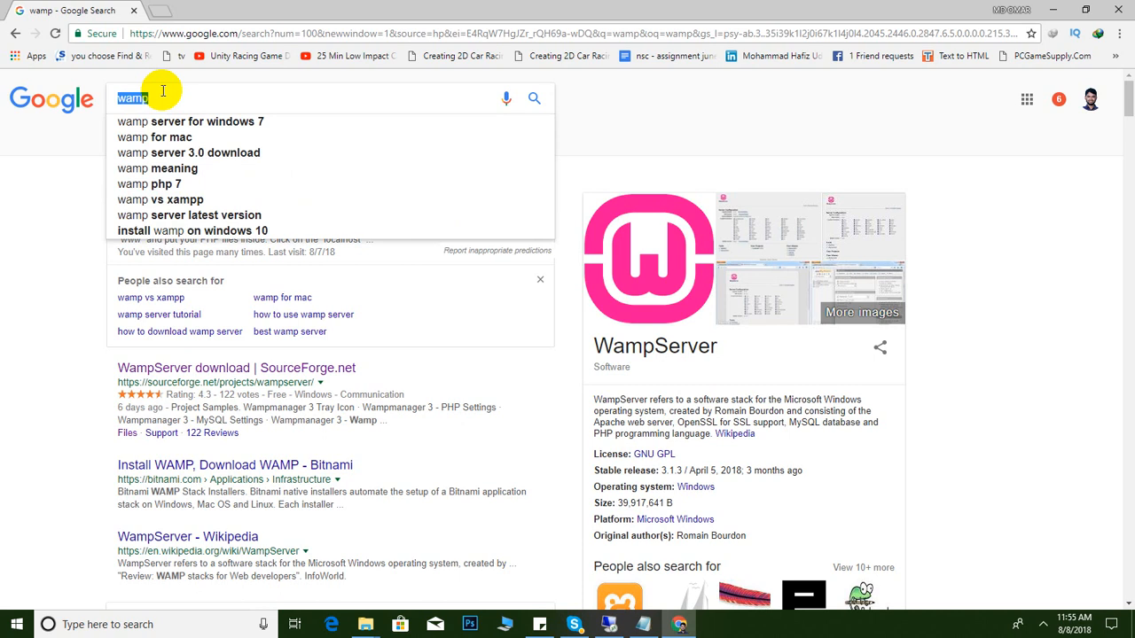
{"action": "type", "text": "wordpress"}
{"action": "key", "text": "Return"}
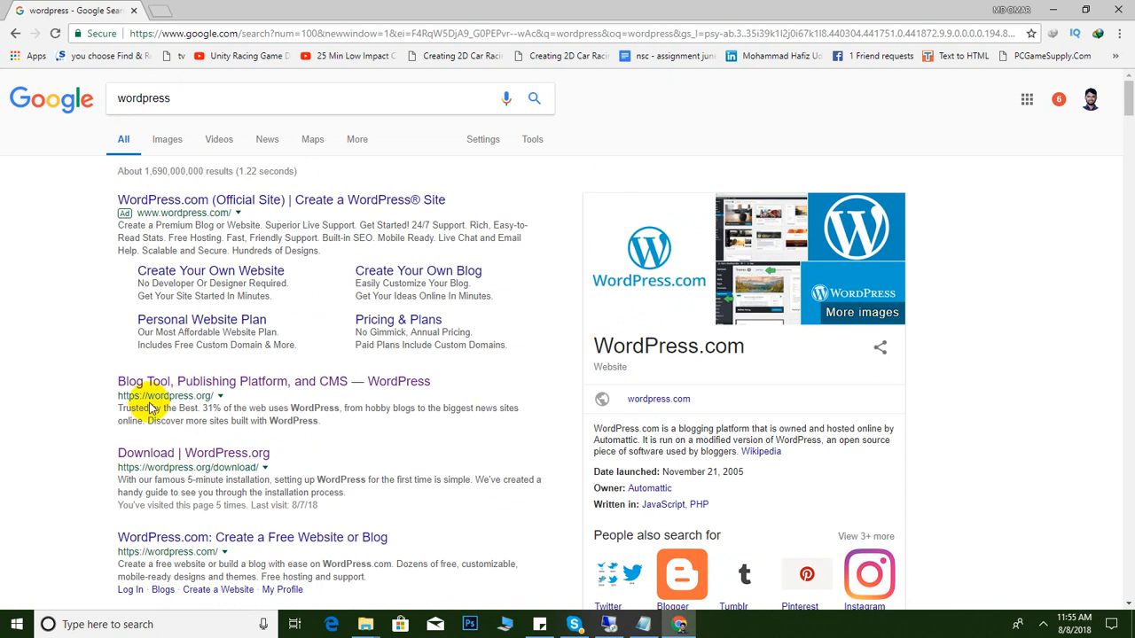
{"action": "left_click", "coordinate": [240, 383]}
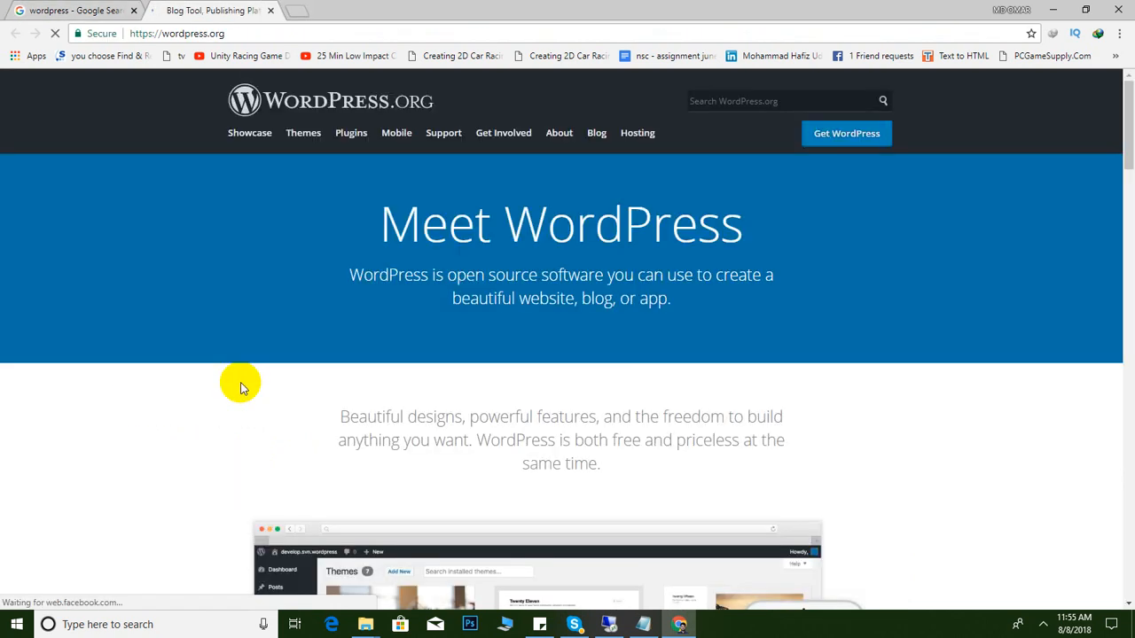
Download wordpress-4.9.8.zip from wordpress.org through IDM into the new Downloads\Compressed folder
{"action": "scroll", "coordinate": [439, 261], "scroll_direction": "down", "scroll_amount": 2}
{"action": "scroll", "coordinate": [438, 259], "scroll_direction": "down", "scroll_amount": 3}
{"action": "scroll", "coordinate": [438, 260], "scroll_direction": "up", "scroll_amount": 4}
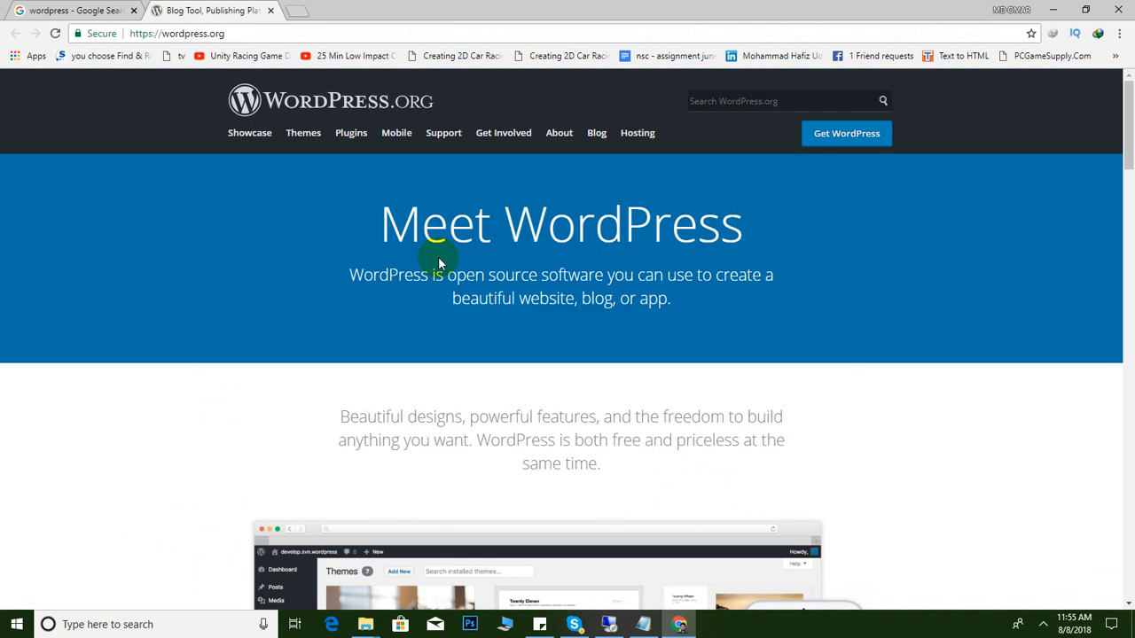
{"action": "left_click", "coordinate": [820, 142]}
{"action": "scroll", "coordinate": [608, 398], "scroll_direction": "down", "scroll_amount": 2}
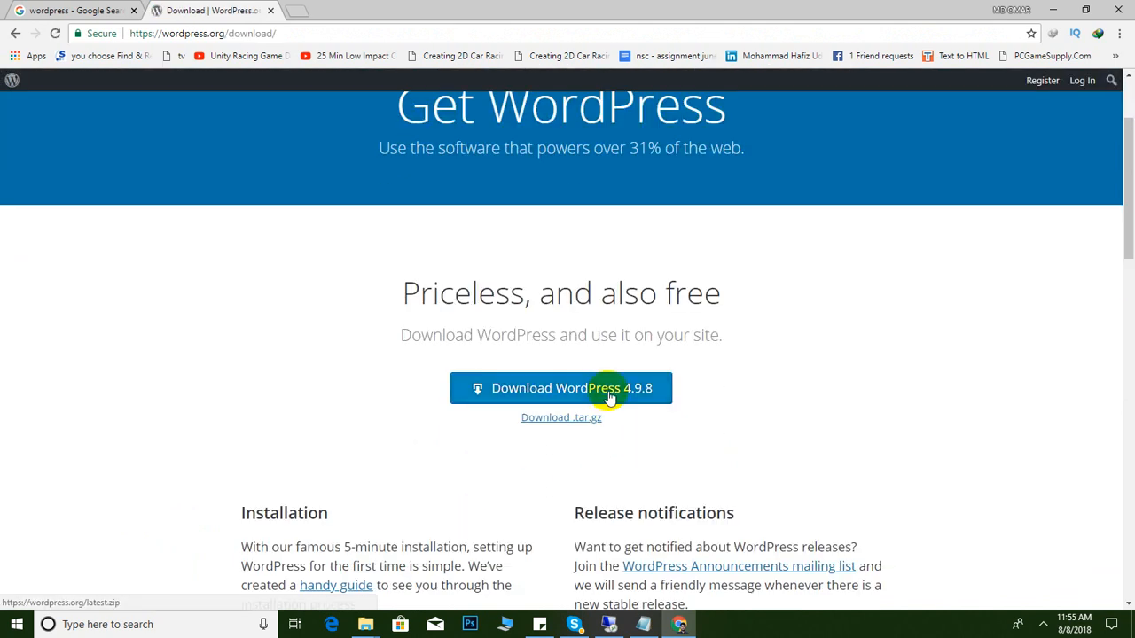
{"action": "left_click", "coordinate": [589, 394]}
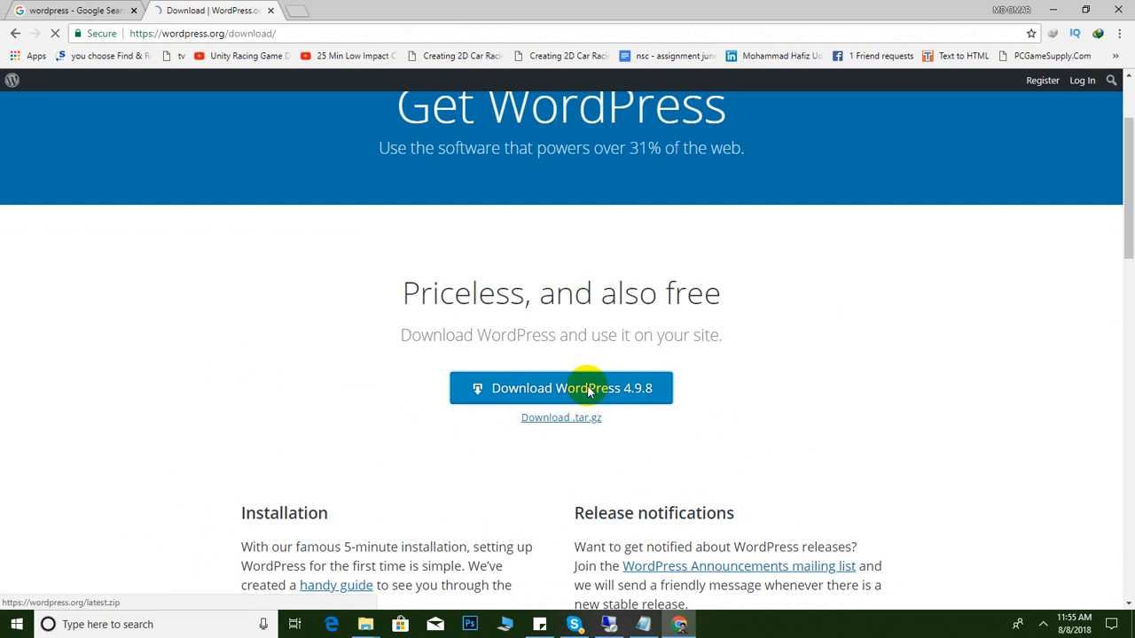
{"action": "left_click", "coordinate": [519, 360]}
{"action": "left_click", "coordinate": [542, 370]}
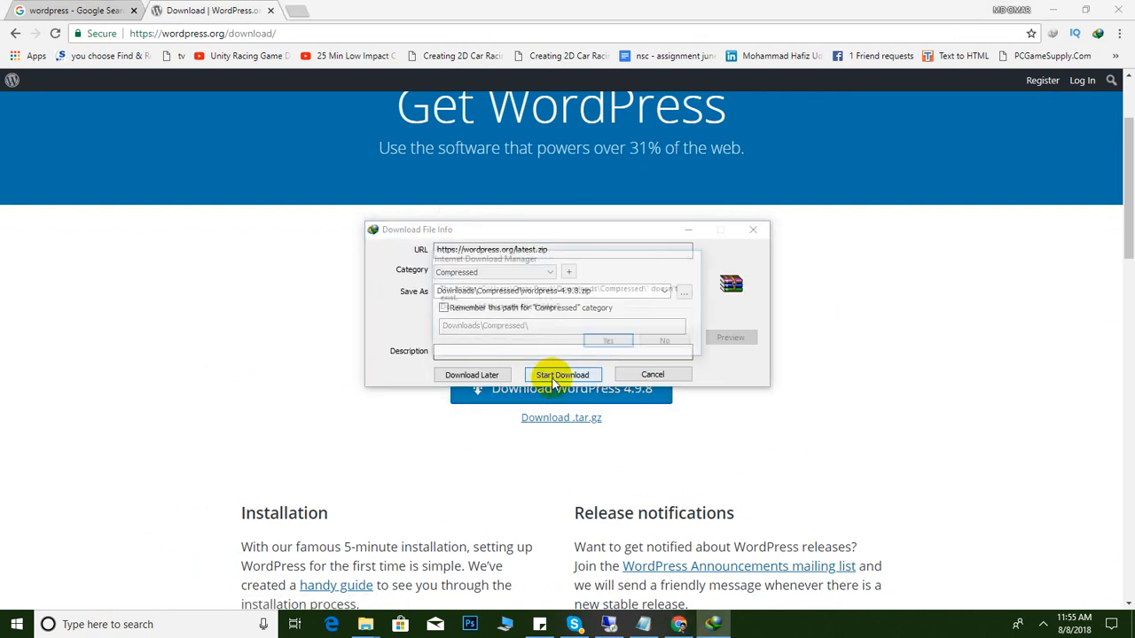
{"action": "left_click", "coordinate": [610, 343]}
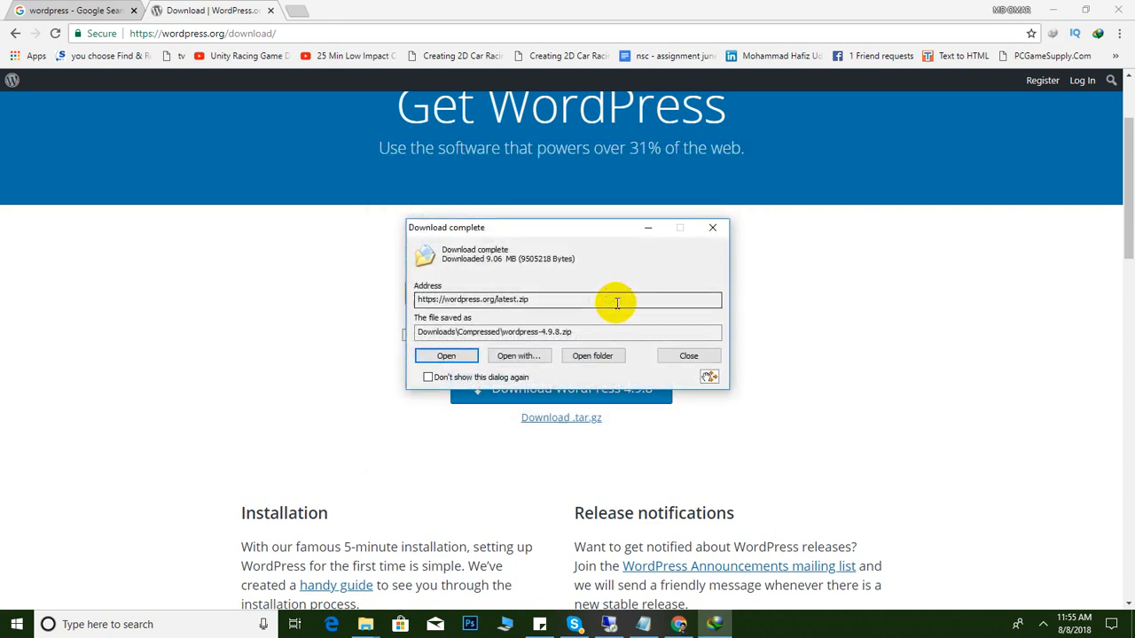
Open the Compressed folder, mark 'Create Database' in the steps note, and close the wordpress.org tab
{"action": "left_click", "coordinate": [603, 355]}
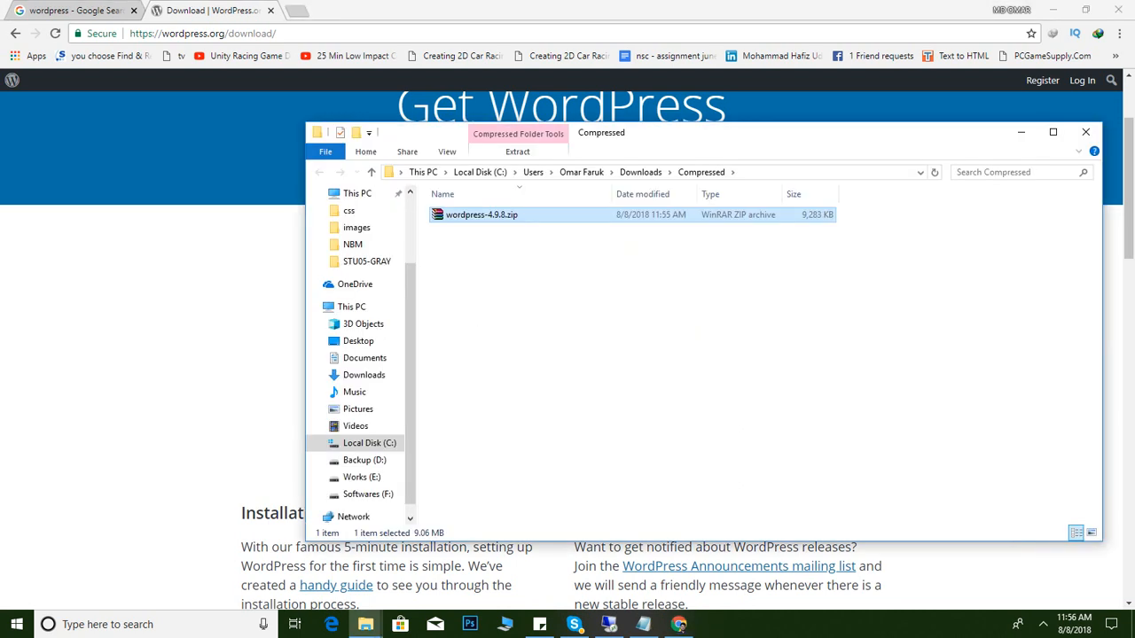
{"action": "left_click", "coordinate": [539, 624]}
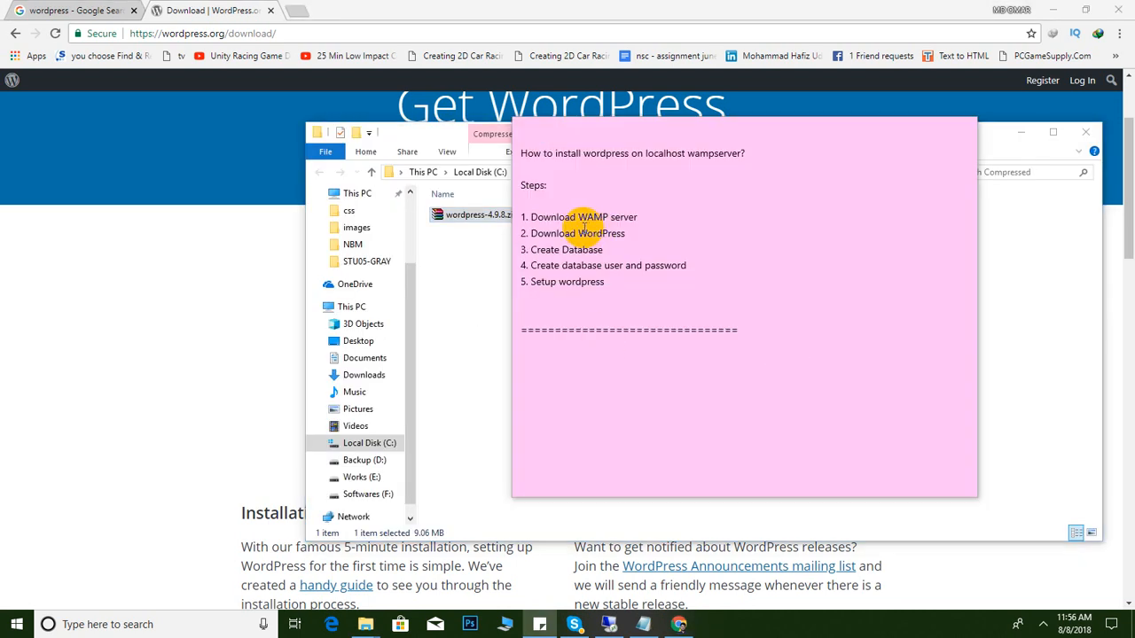
{"action": "left_click", "coordinate": [531, 233]}
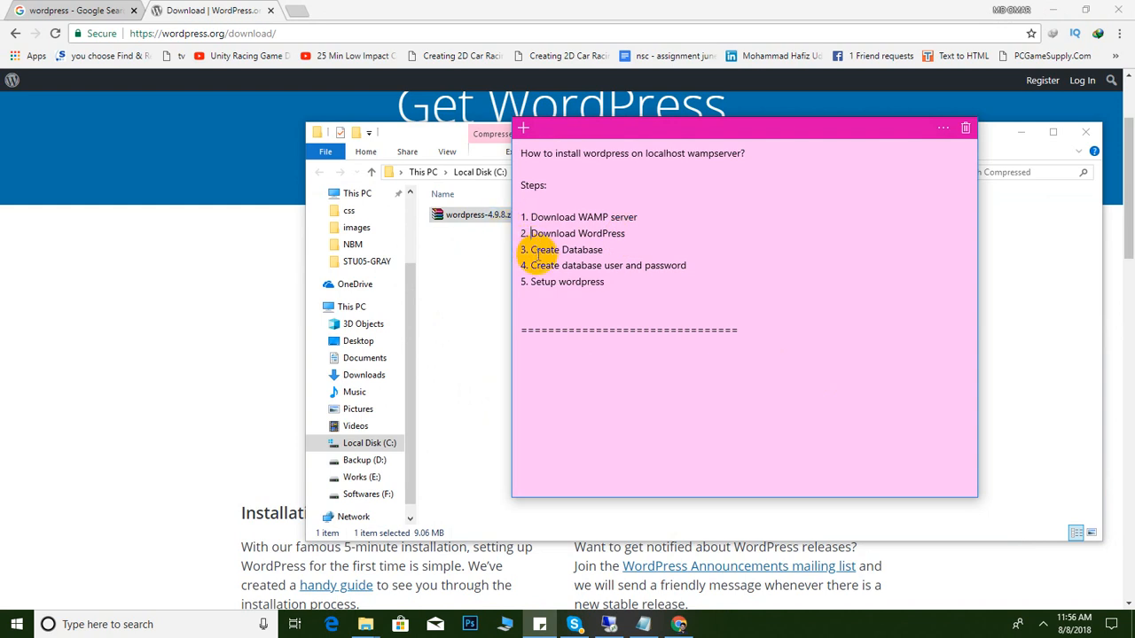
{"action": "left_click_drag", "start_coordinate": [547, 251], "coordinate": [606, 250]}
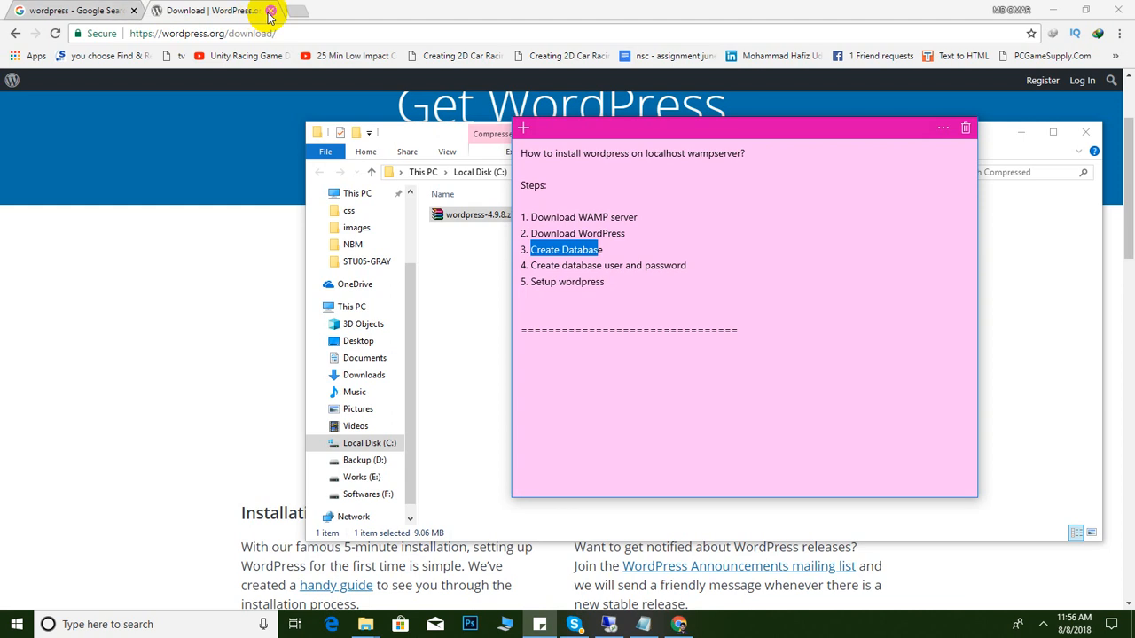
{"action": "left_click", "coordinate": [270, 10]}
Load localhost in Chrome and scroll the WampServer homepage down to its Tools links
{"action": "left_click", "coordinate": [164, 32]}
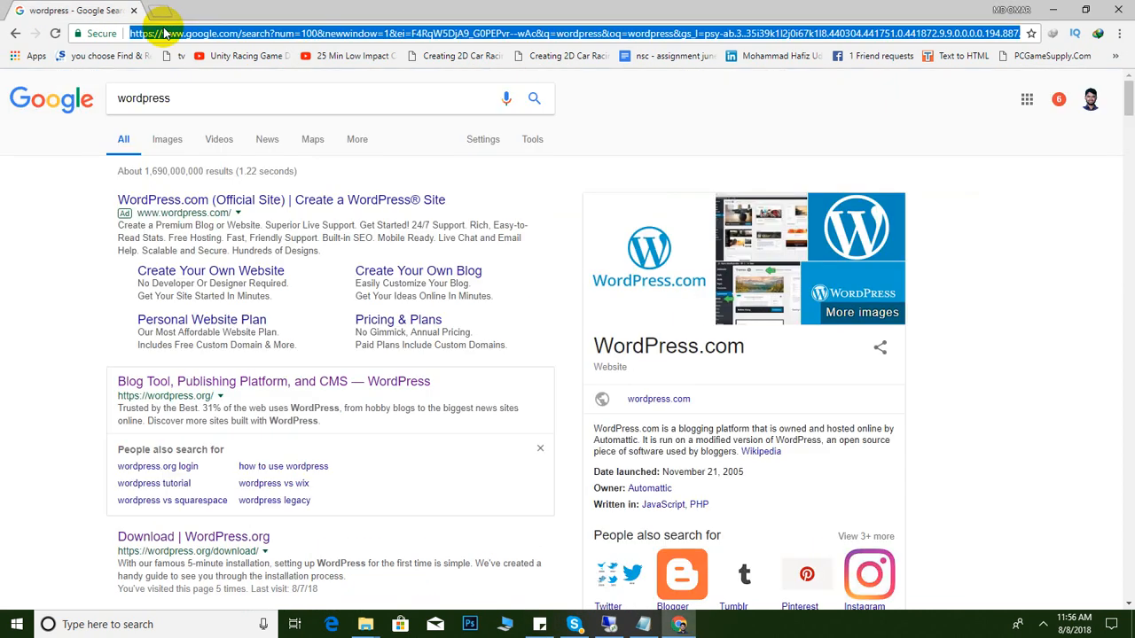
{"action": "type", "text": "localhost/t"}
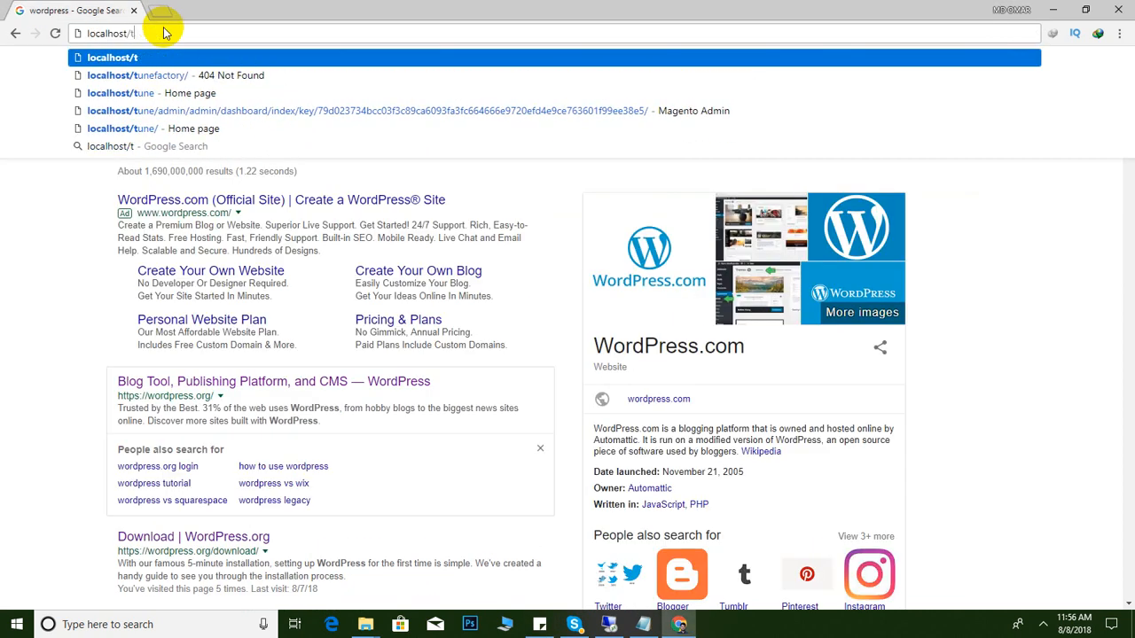
{"action": "key", "text": "BackSpace"}
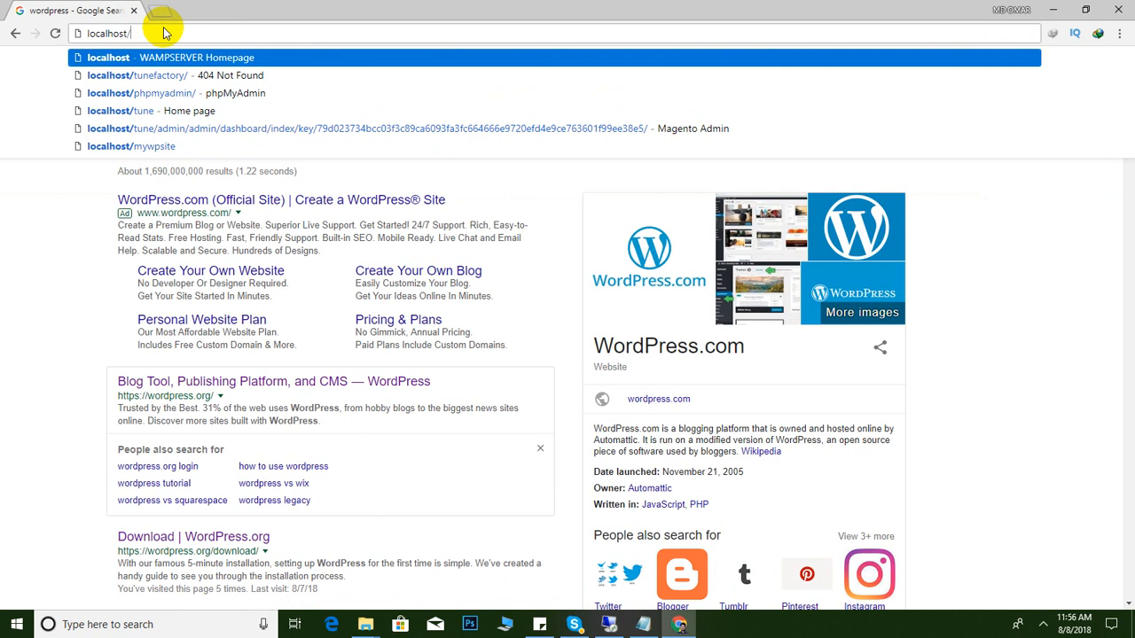
{"action": "key", "text": "Return"}
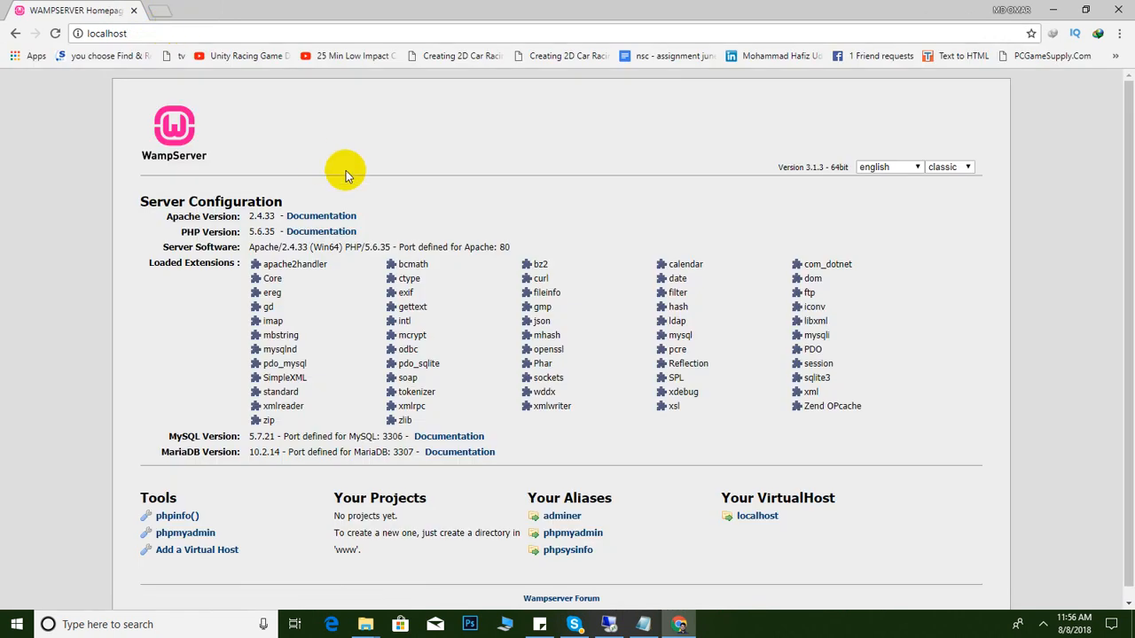
{"action": "scroll", "coordinate": [575, 401], "scroll_direction": "down", "scroll_amount": 1}
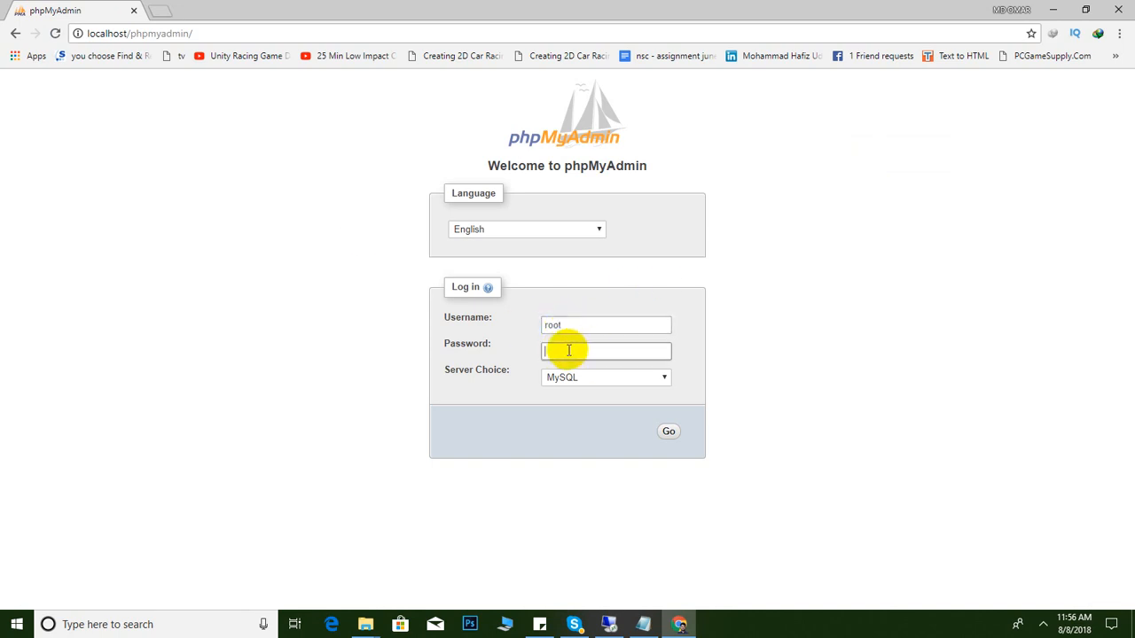
Log in to phpMyAdmin as root and open the New database form
{"action": "left_click", "coordinate": [669, 433]}
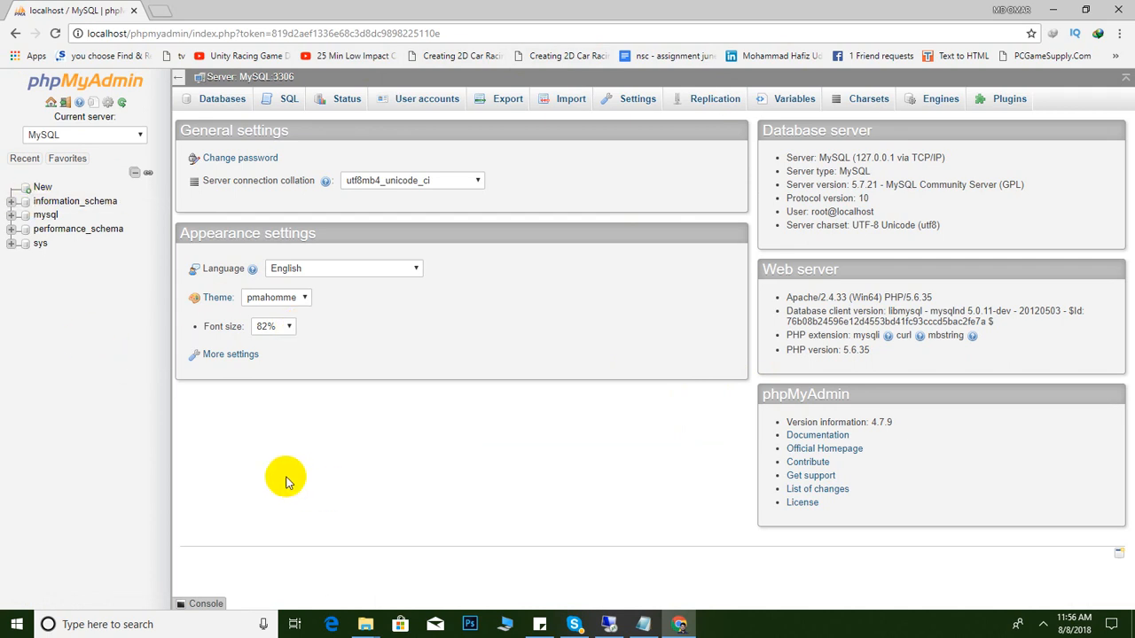
{"action": "left_click", "coordinate": [40, 188]}
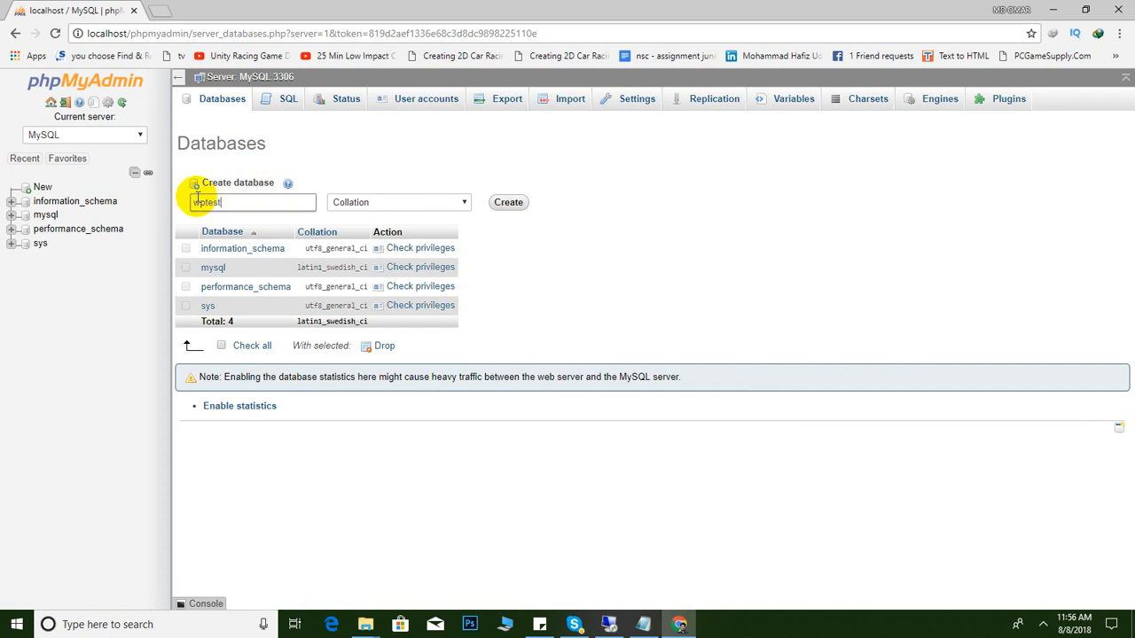
Create the wptest database and record the database name in the installation steps note
{"action": "left_click", "coordinate": [539, 624]}
{"action": "left_click", "coordinate": [781, 373]}
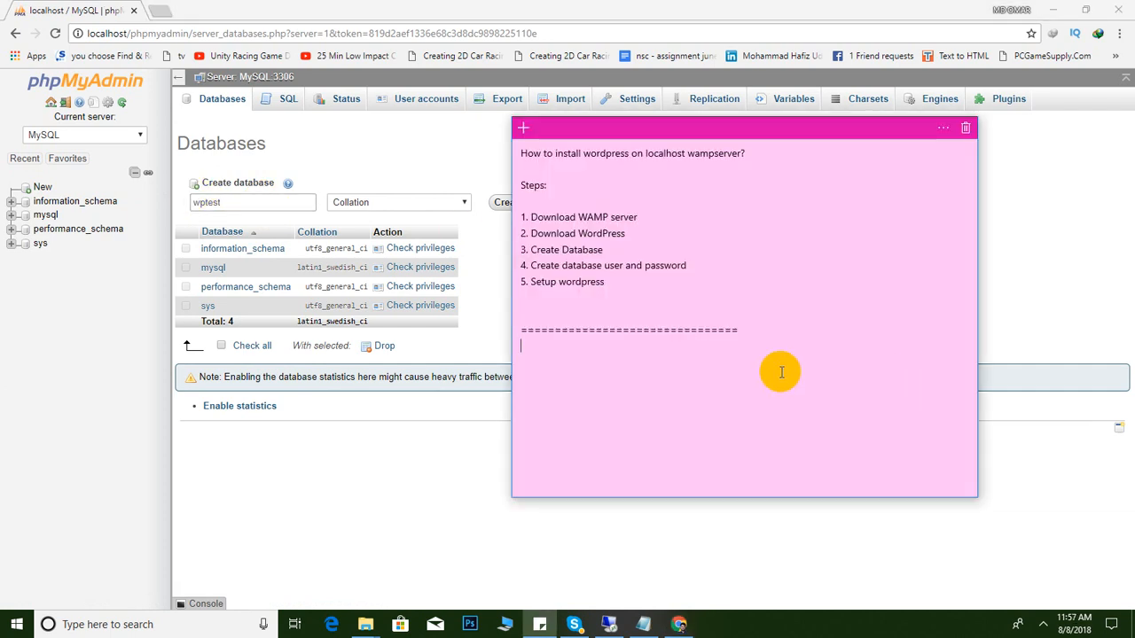
{"action": "type", "text": "Database name: wptest"}
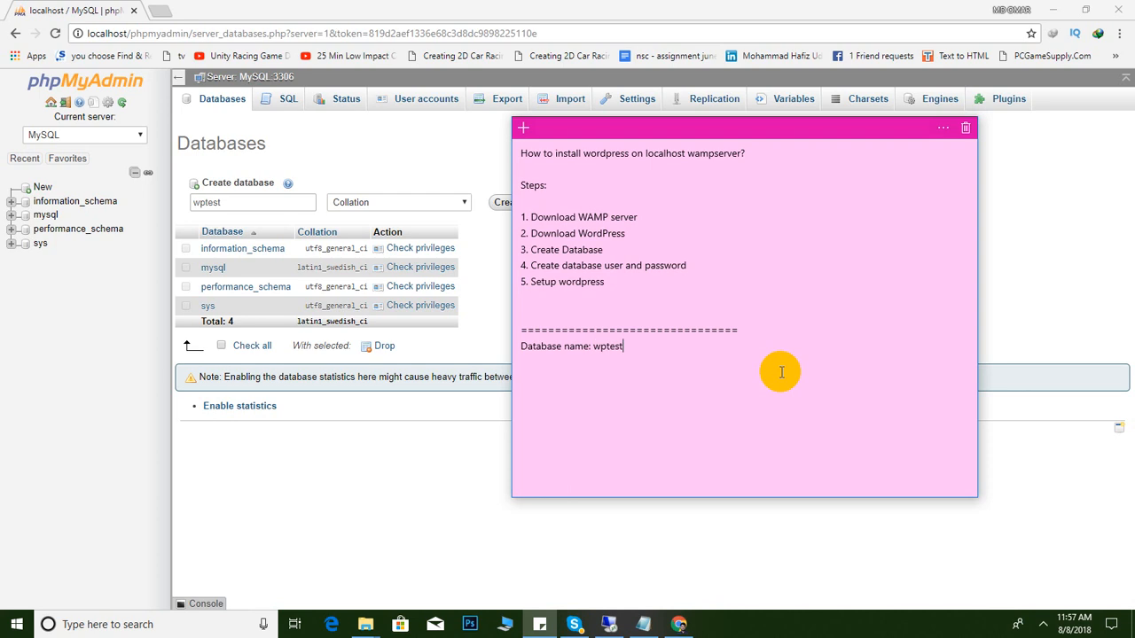
{"action": "left_click", "coordinate": [378, 498]}
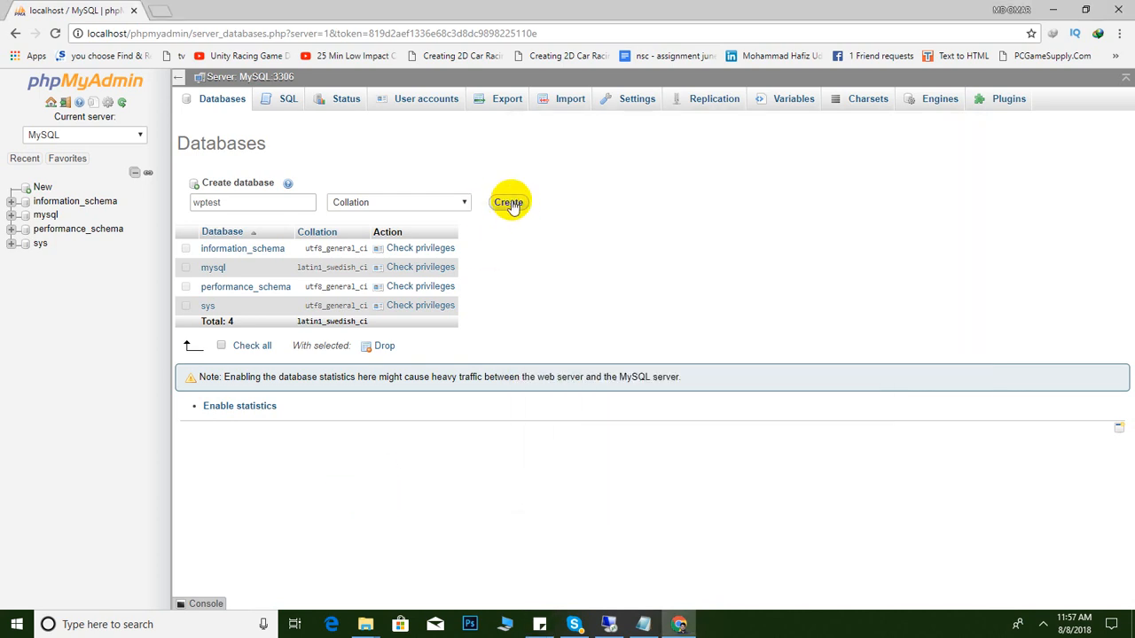
{"action": "left_click", "coordinate": [508, 203]}
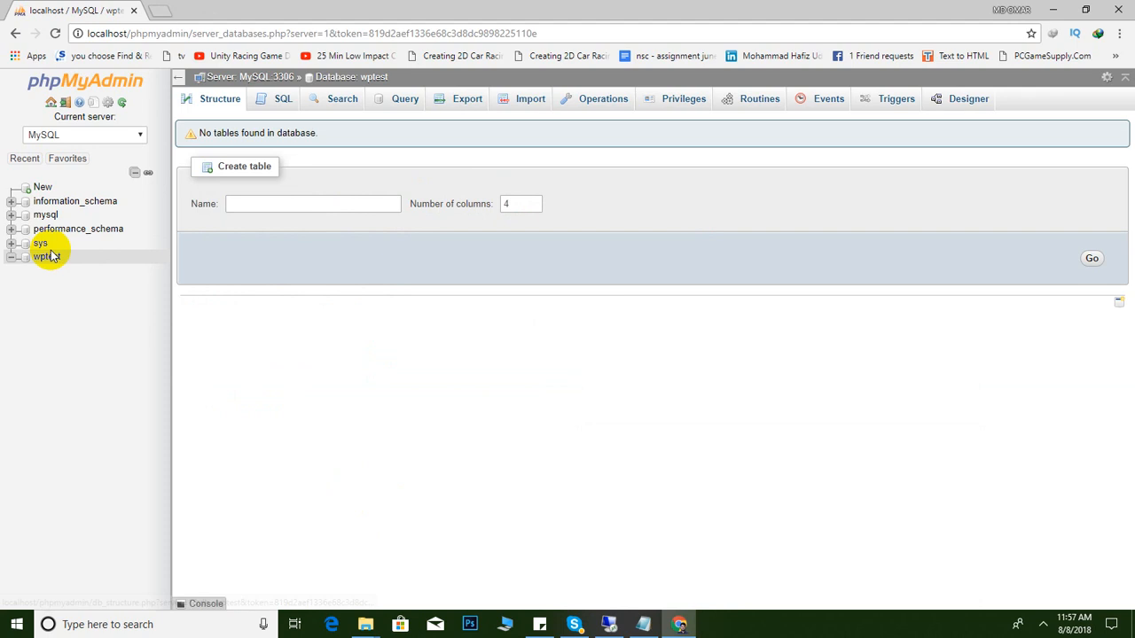
{"action": "left_click", "coordinate": [539, 624]}
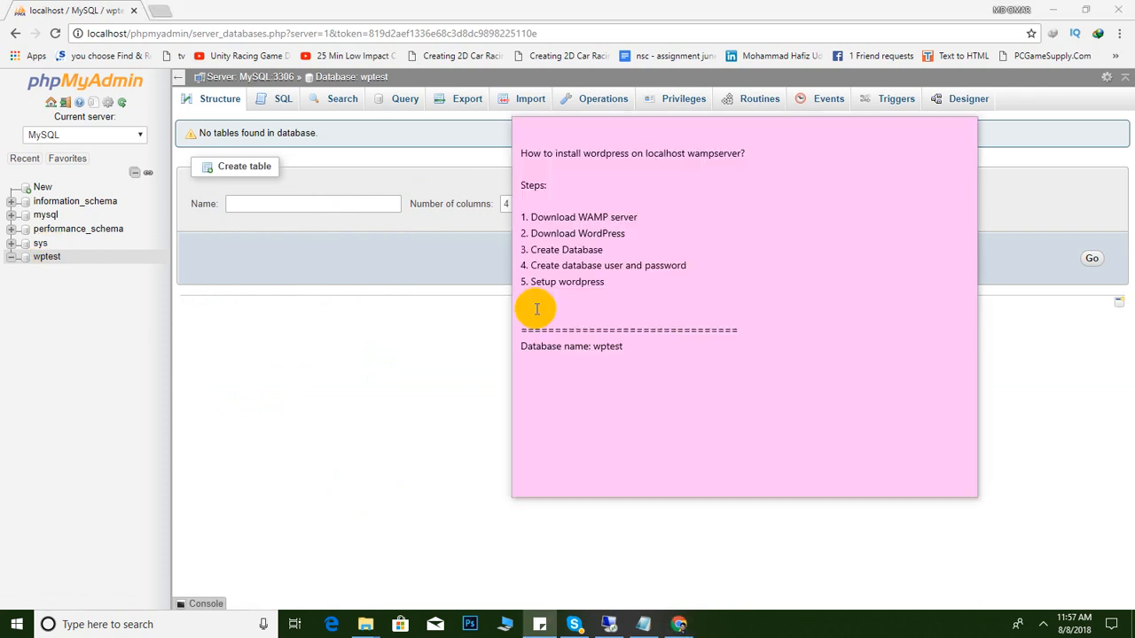
{"action": "left_click", "coordinate": [533, 265]}
{"action": "left_click", "coordinate": [689, 265]}
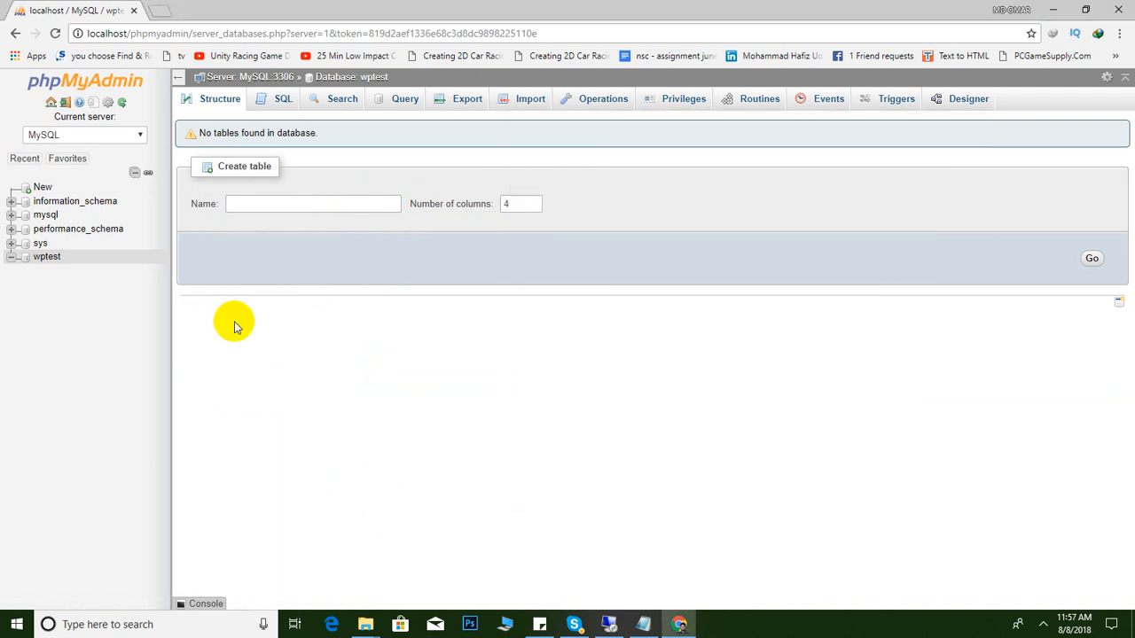
Open wptest's Structure page, then trim the URL to localhost/phpmyadmin/ and show User accounts
{"action": "left_click", "coordinate": [302, 372]}
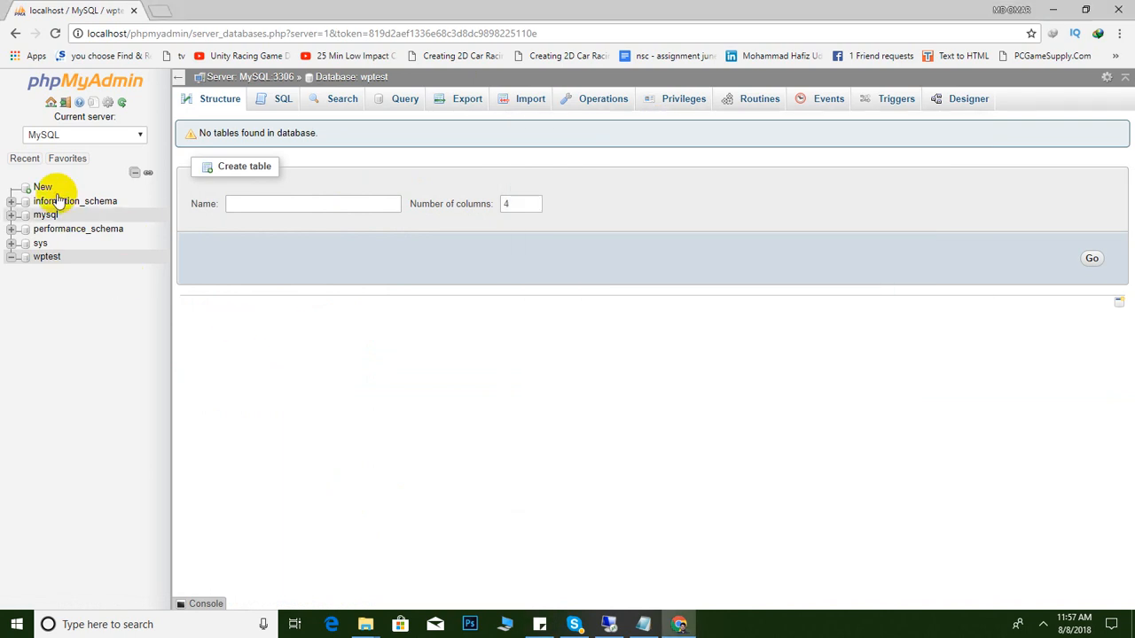
{"action": "left_click", "coordinate": [52, 259]}
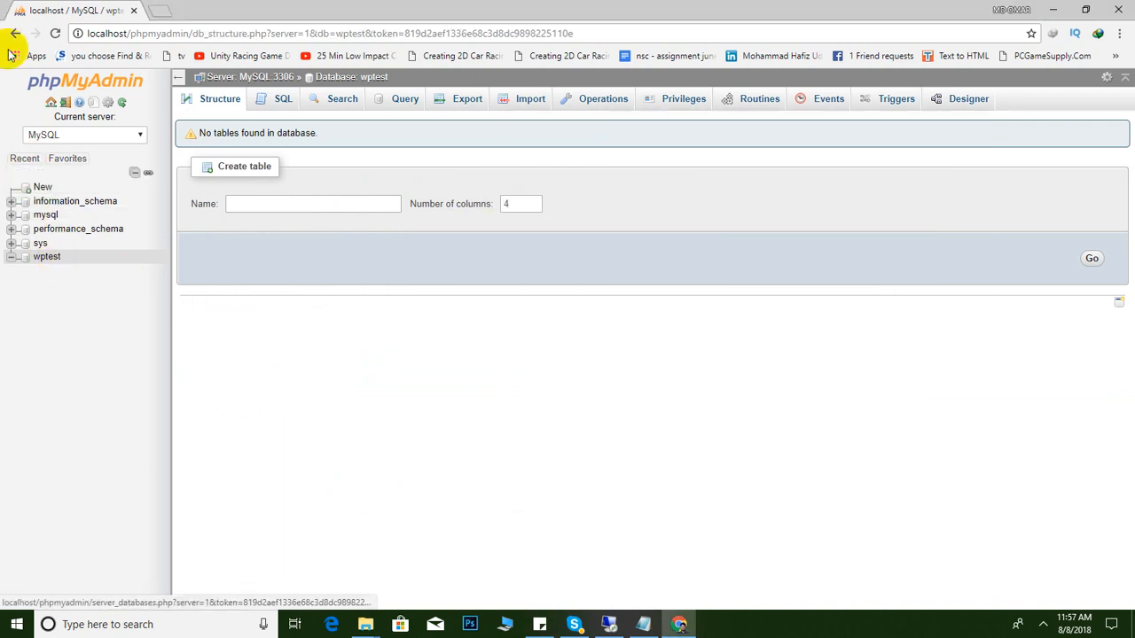
{"action": "left_click_drag", "start_coordinate": [193, 33], "coordinate": [750, 33]}
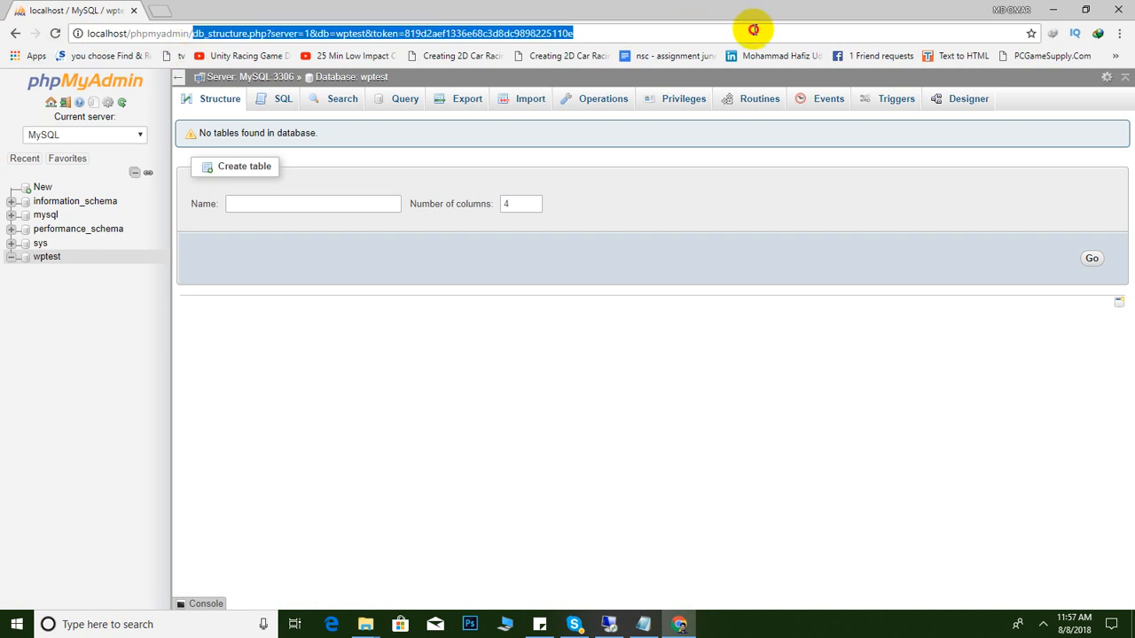
{"action": "key", "text": "BackSpace"}
{"action": "key", "text": "Return"}
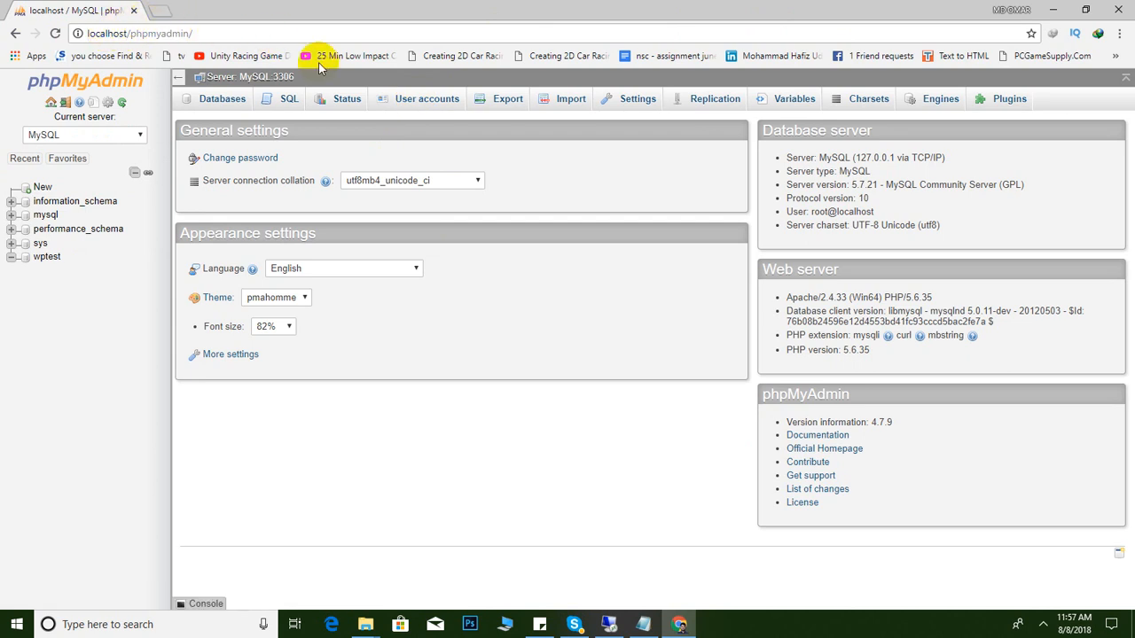
{"action": "left_click", "coordinate": [417, 103]}
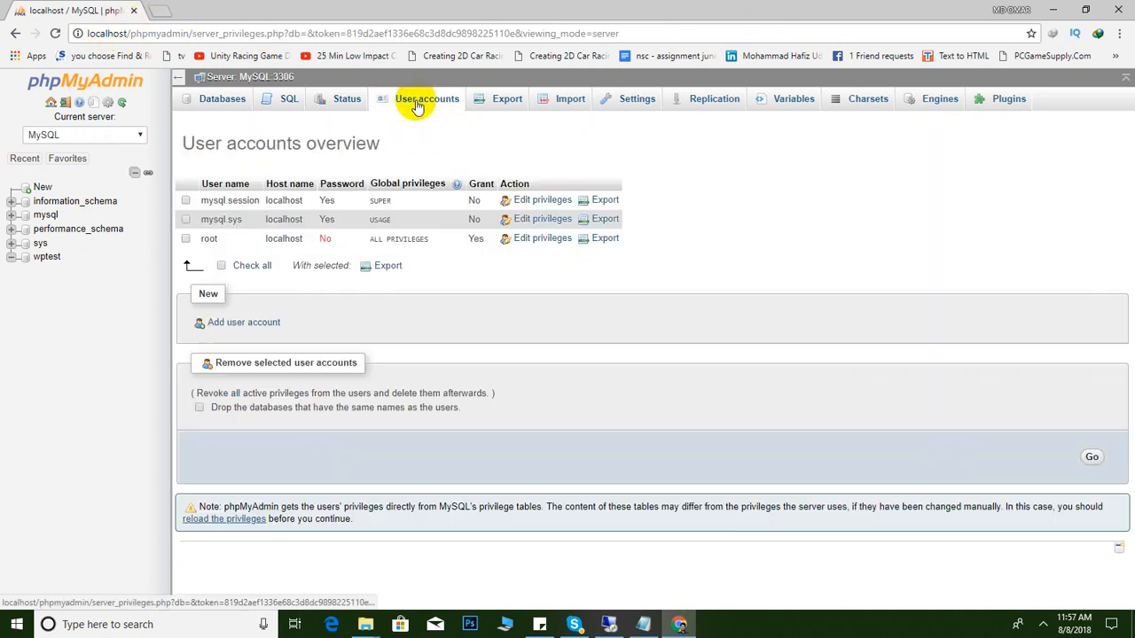
Start a new user account for any host and enter its password, noting it in the steps note
{"action": "left_click", "coordinate": [245, 324]}
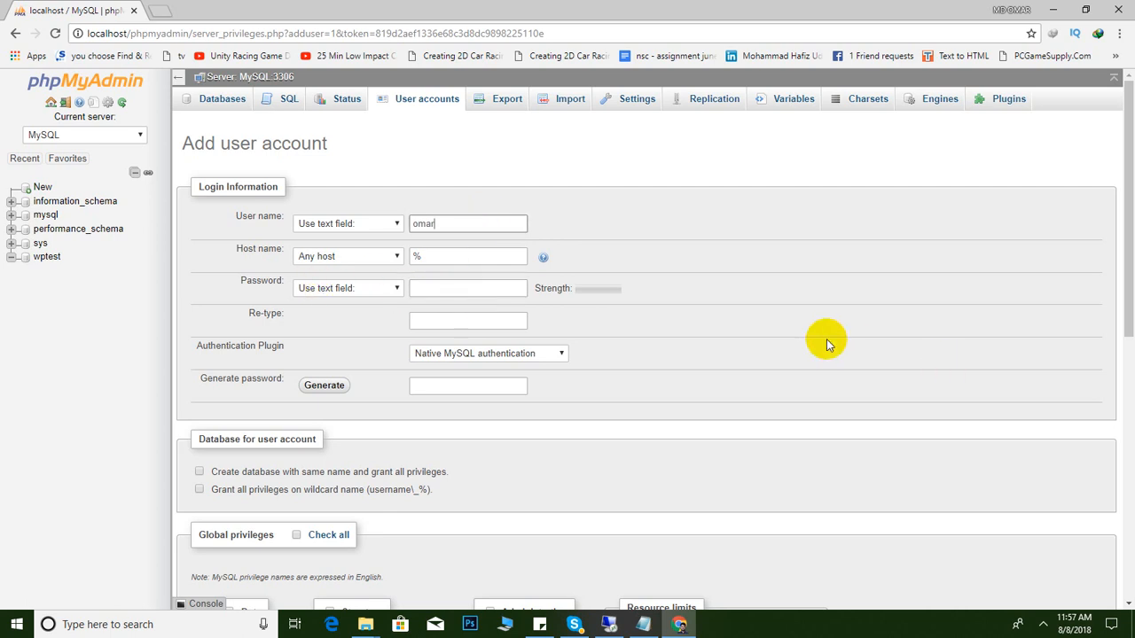
{"action": "left_click", "coordinate": [445, 289]}
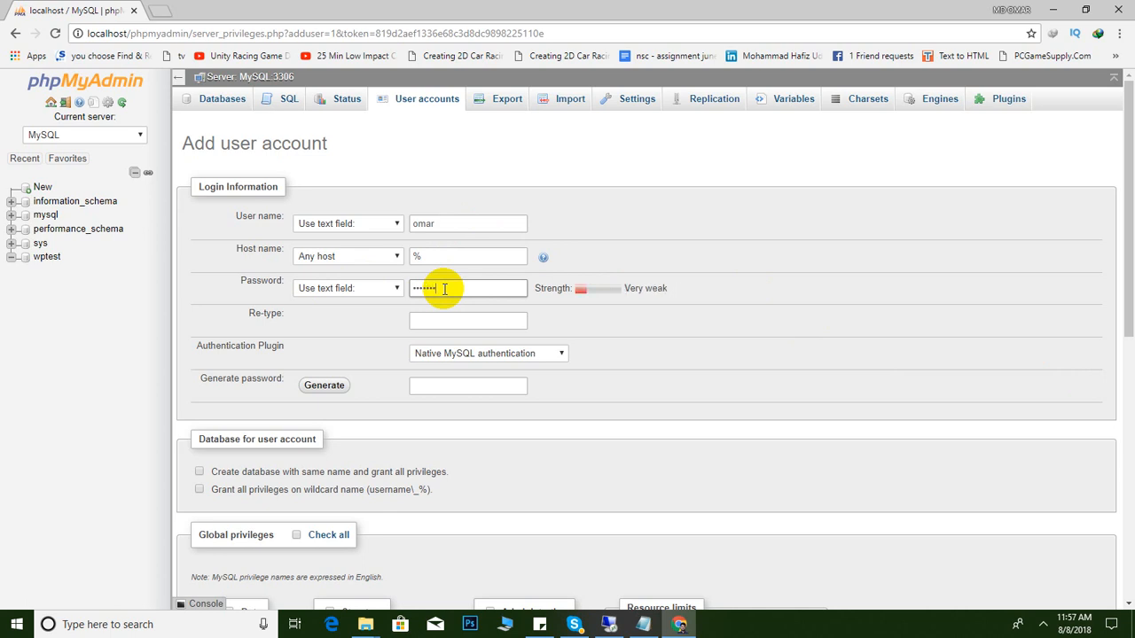
{"action": "type", "text": "•••••••••"}
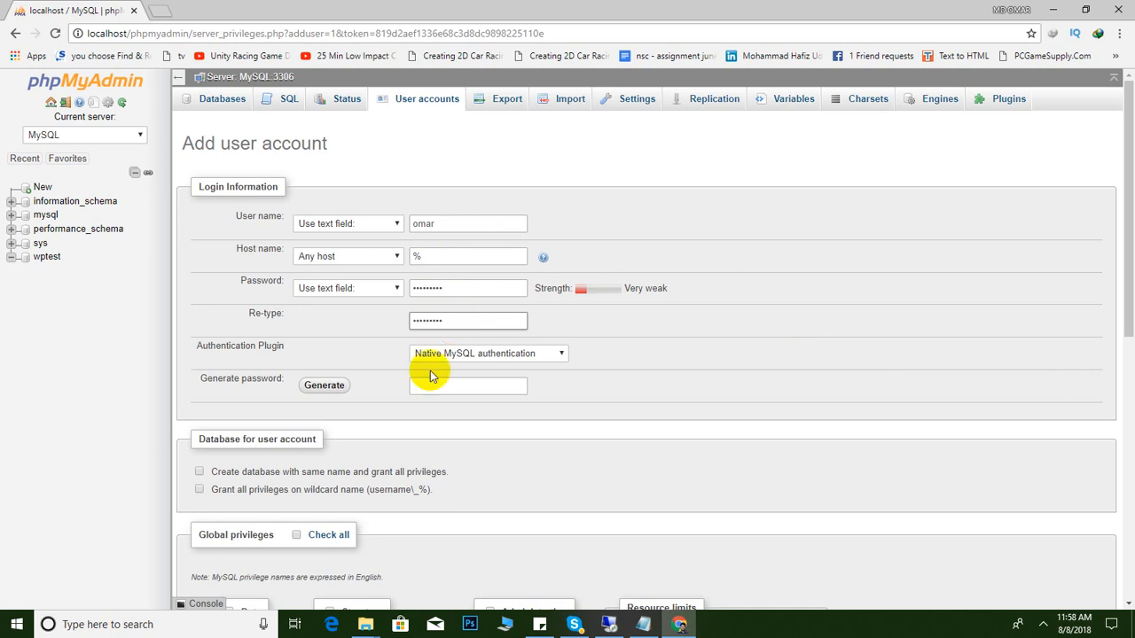
{"action": "scroll", "coordinate": [233, 443], "scroll_direction": "down", "scroll_amount": 1}
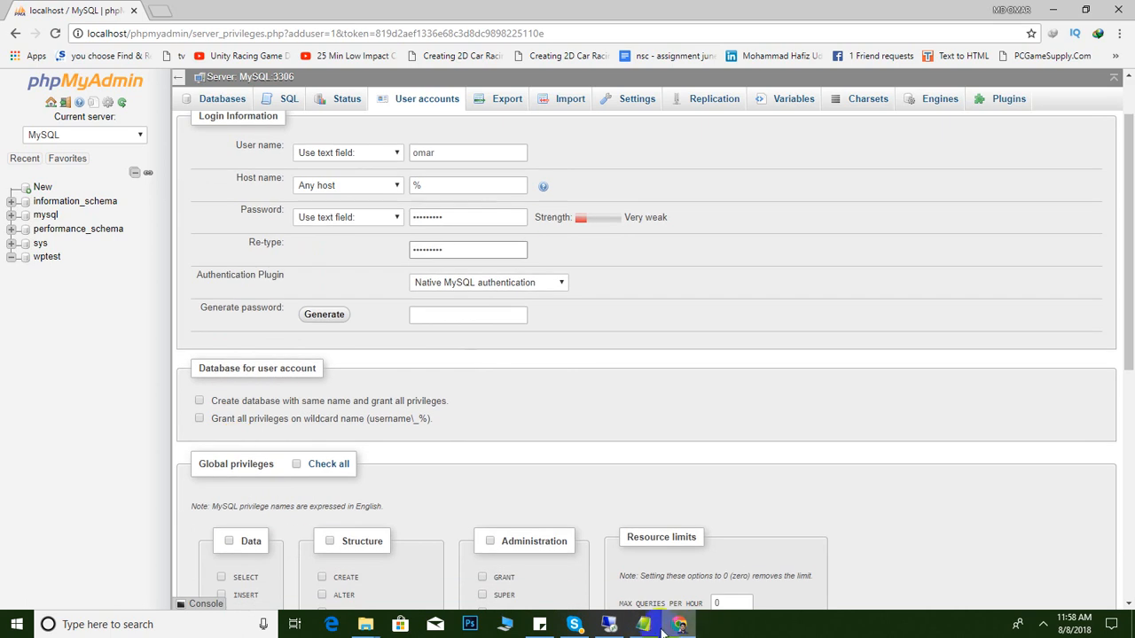
{"action": "left_click", "coordinate": [539, 624]}
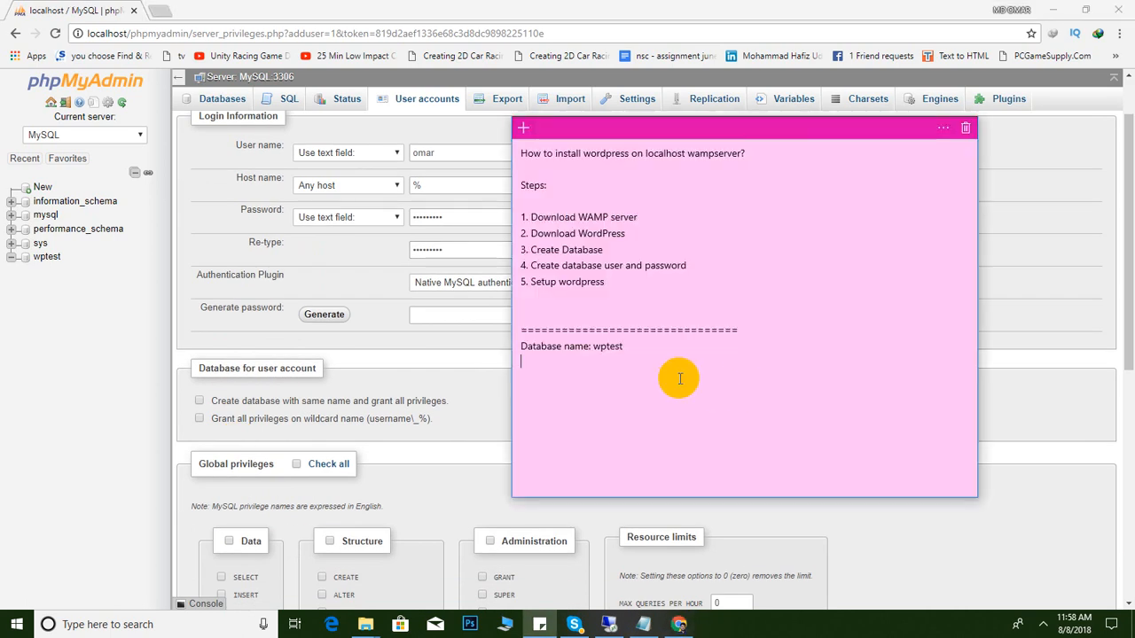
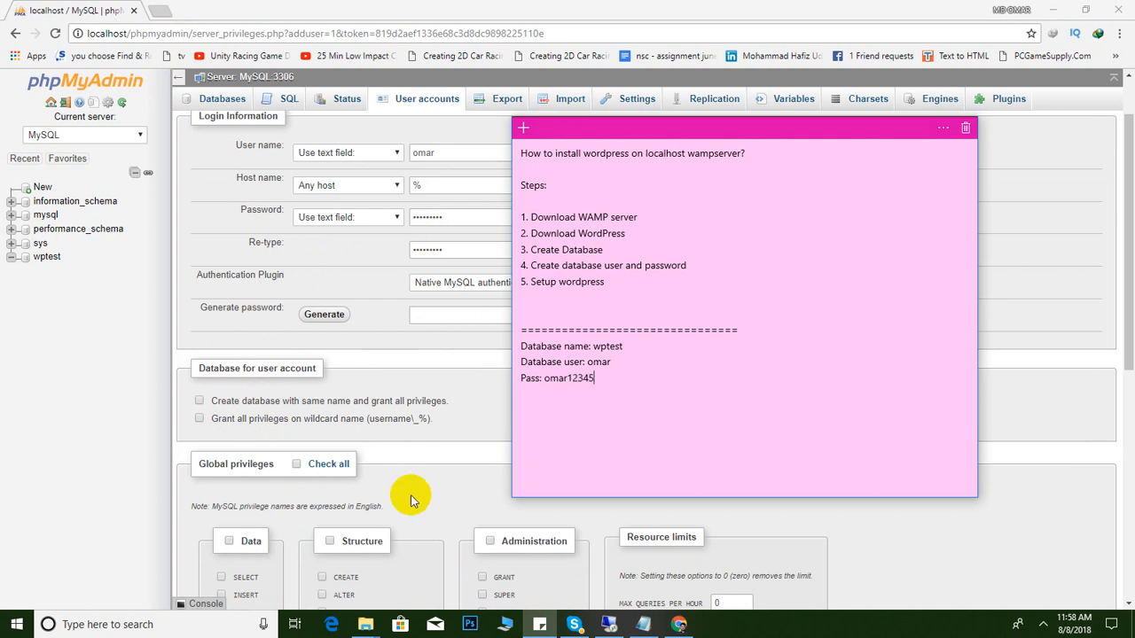
{"action": "left_click", "coordinate": [426, 381]}
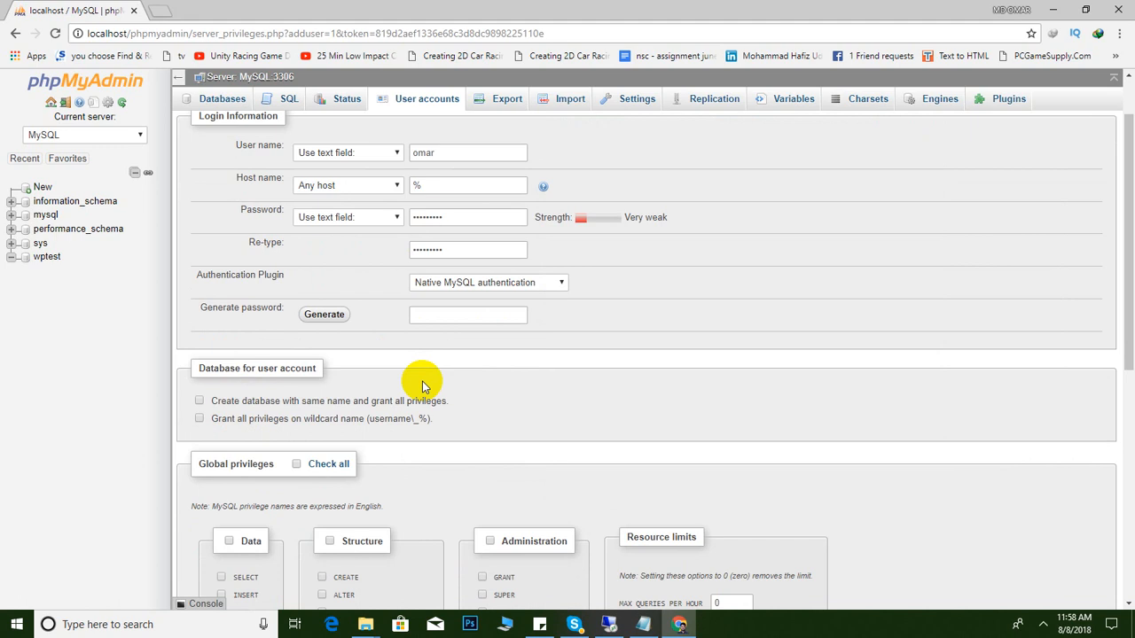
Grant all Data, Structure and global privileges, then create the user account
{"action": "scroll", "coordinate": [299, 496], "scroll_direction": "down", "scroll_amount": 2}
{"action": "left_click", "coordinate": [229, 401]}
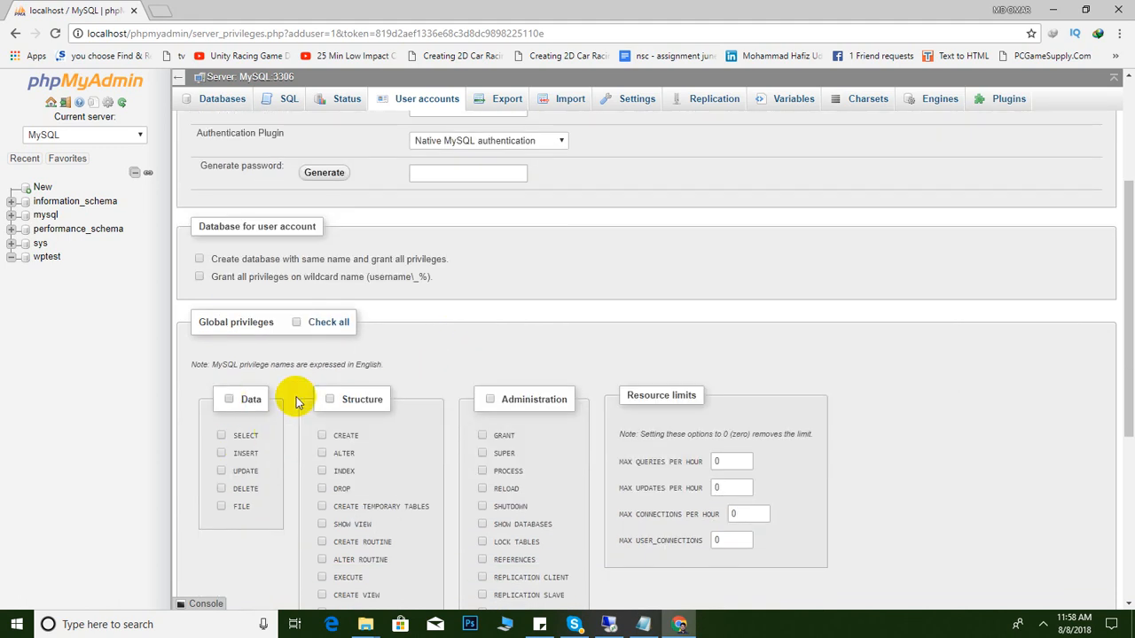
{"action": "left_click", "coordinate": [330, 399]}
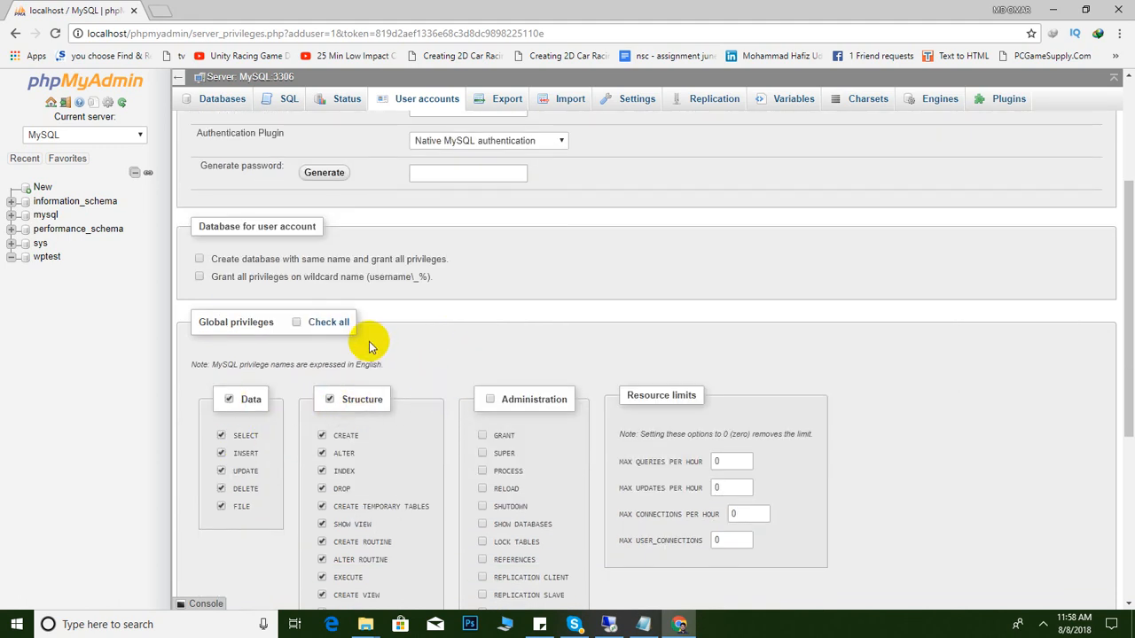
{"action": "left_click", "coordinate": [296, 322]}
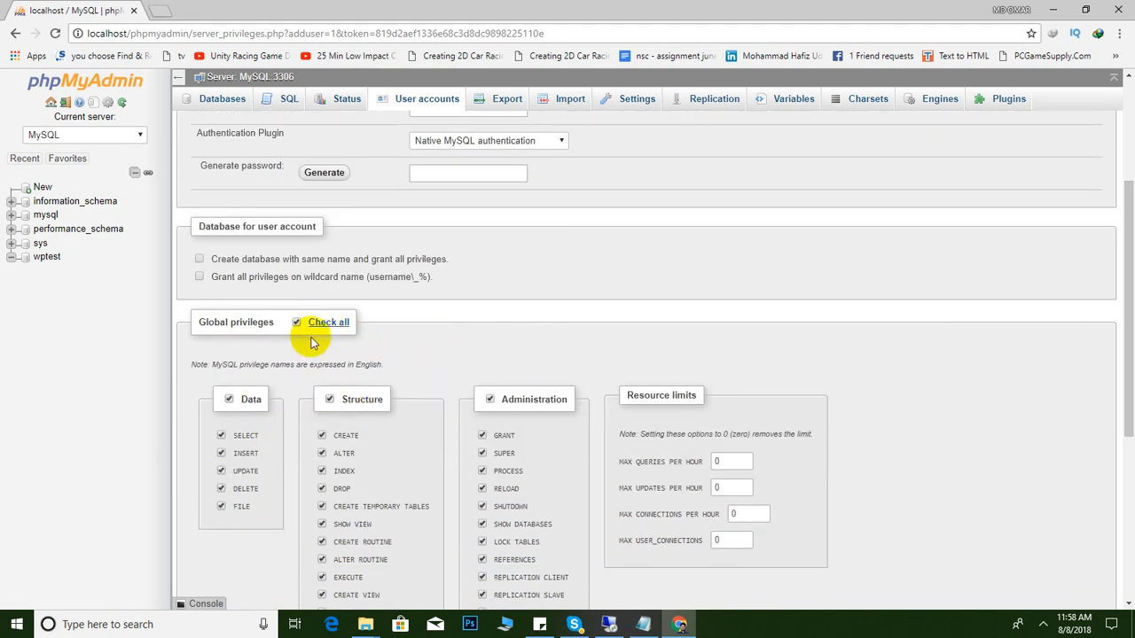
{"action": "scroll", "coordinate": [478, 400], "scroll_direction": "down", "scroll_amount": 4}
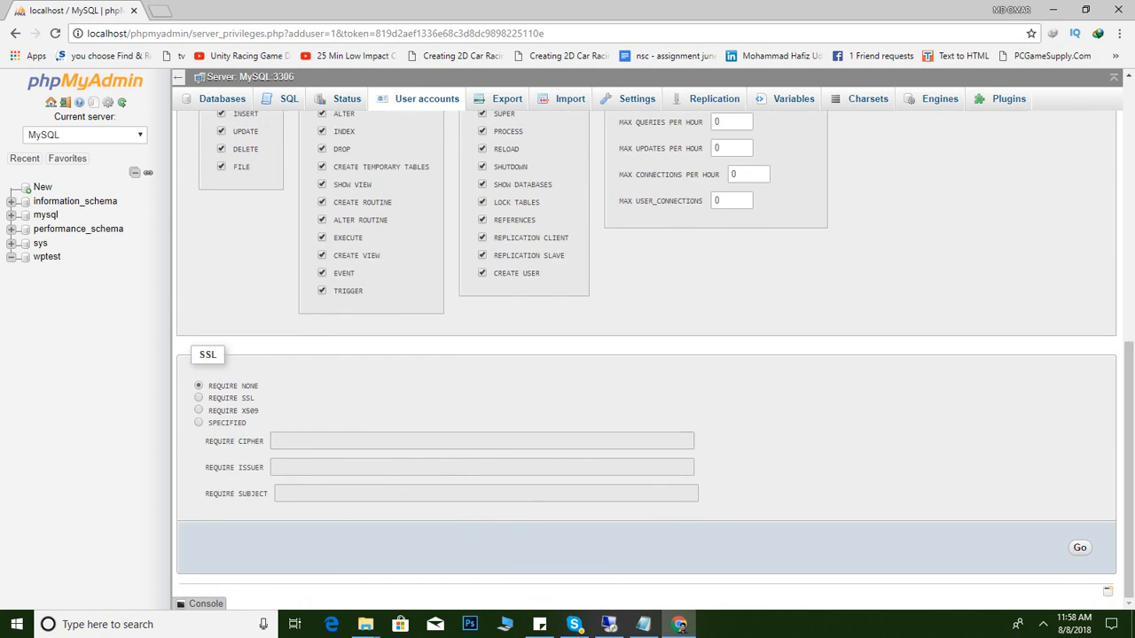
{"action": "left_click", "coordinate": [1078, 548]}
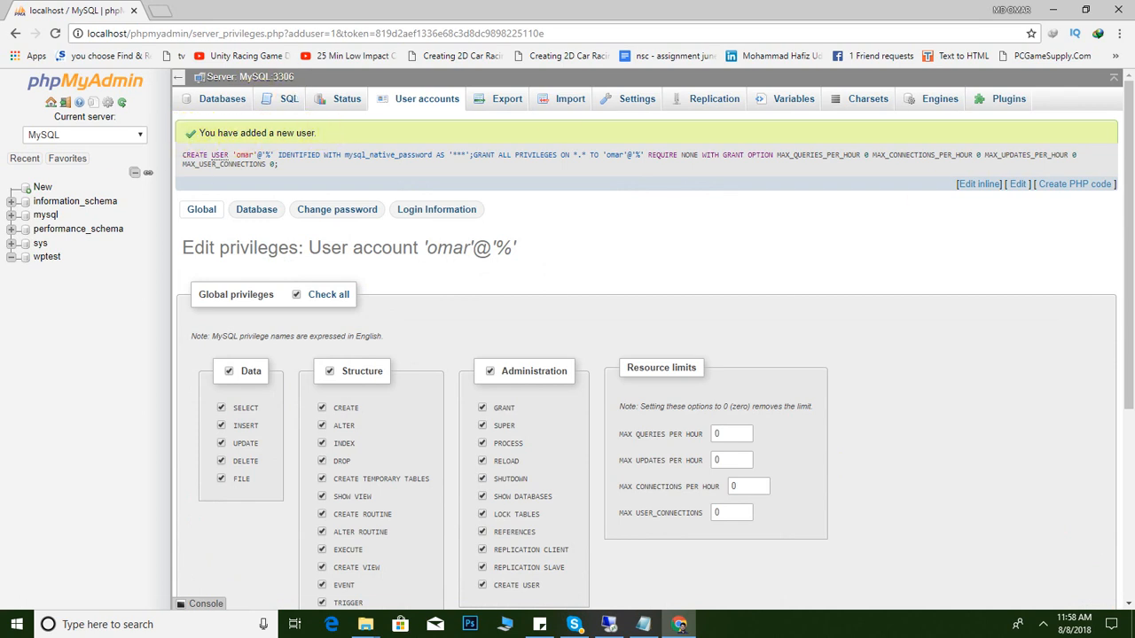
Check the steps note, then use WinRAR's 'Extract to wordpress-4.9.8\' on the zip in Compressed
{"action": "left_click", "coordinate": [538, 624]}
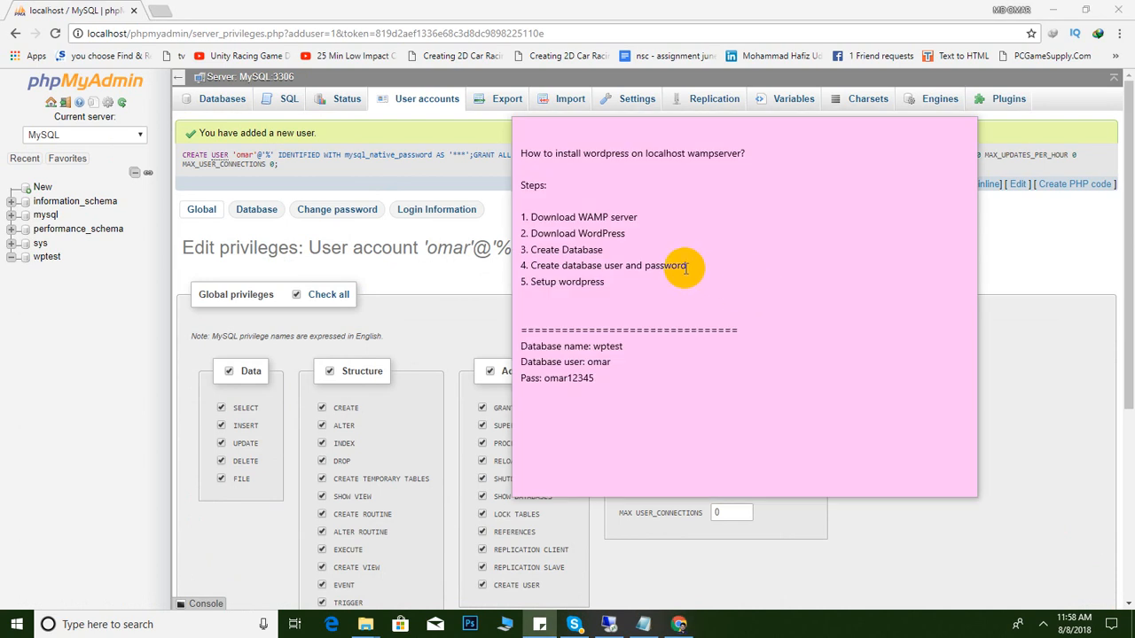
{"action": "left_click", "coordinate": [608, 247]}
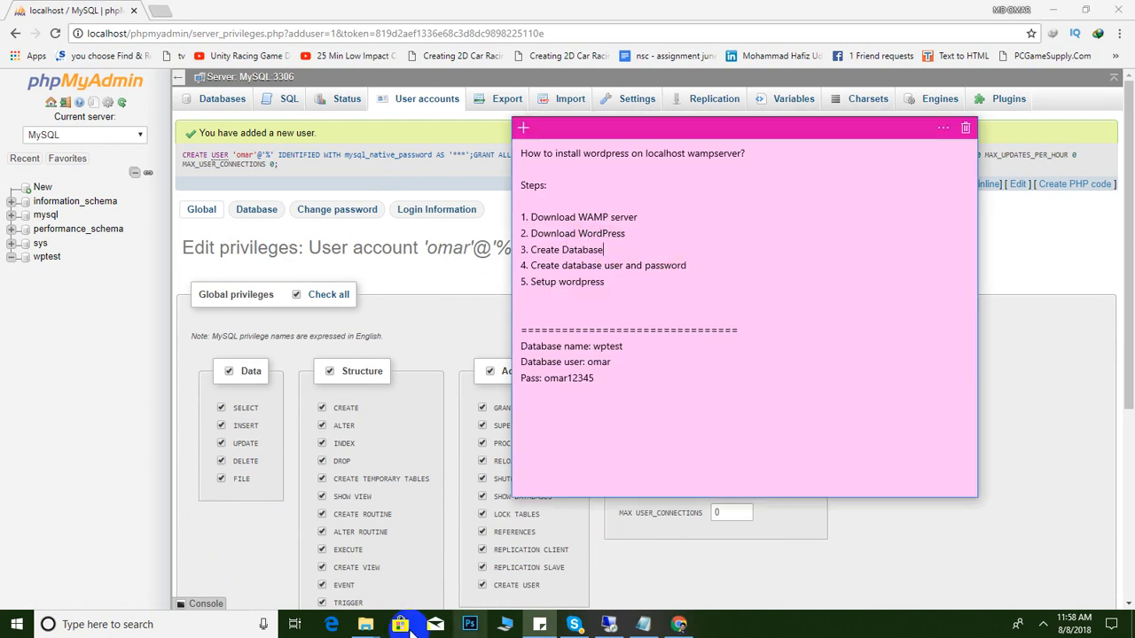
{"action": "mouse_move", "coordinate": [360, 627]}
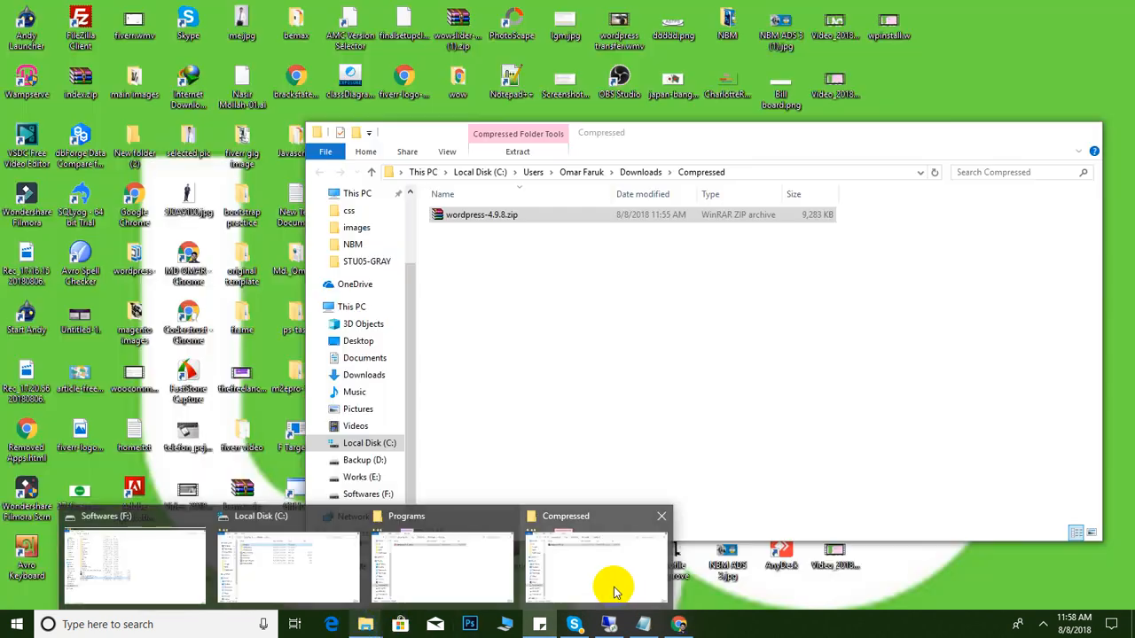
{"action": "left_click", "coordinate": [608, 588]}
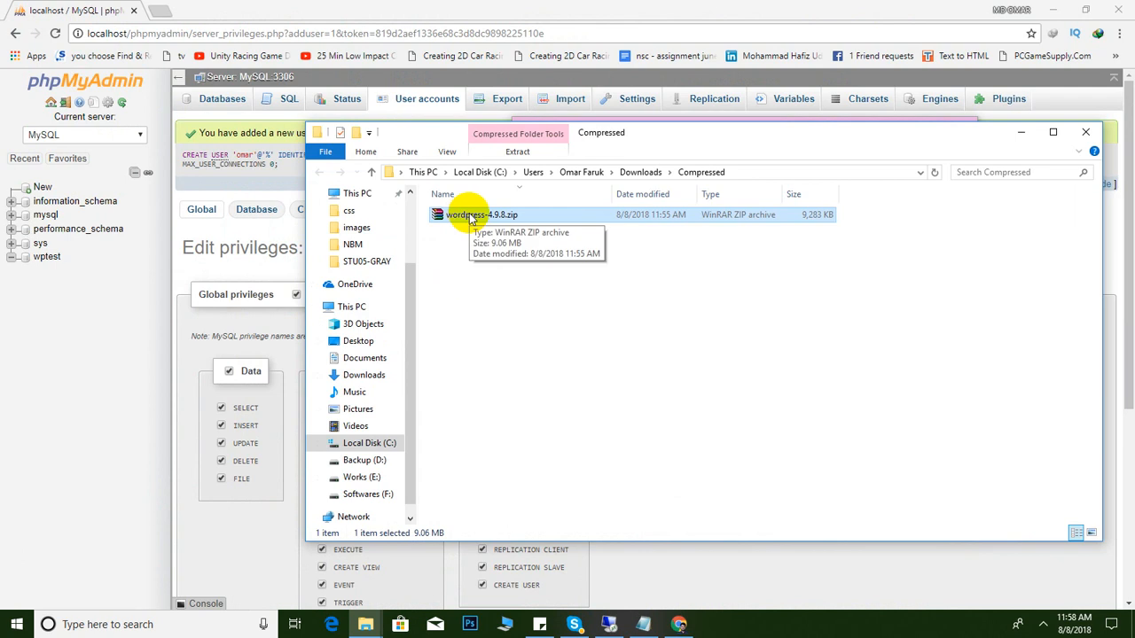
{"action": "right_click", "coordinate": [469, 218]}
{"action": "left_click", "coordinate": [525, 288]}
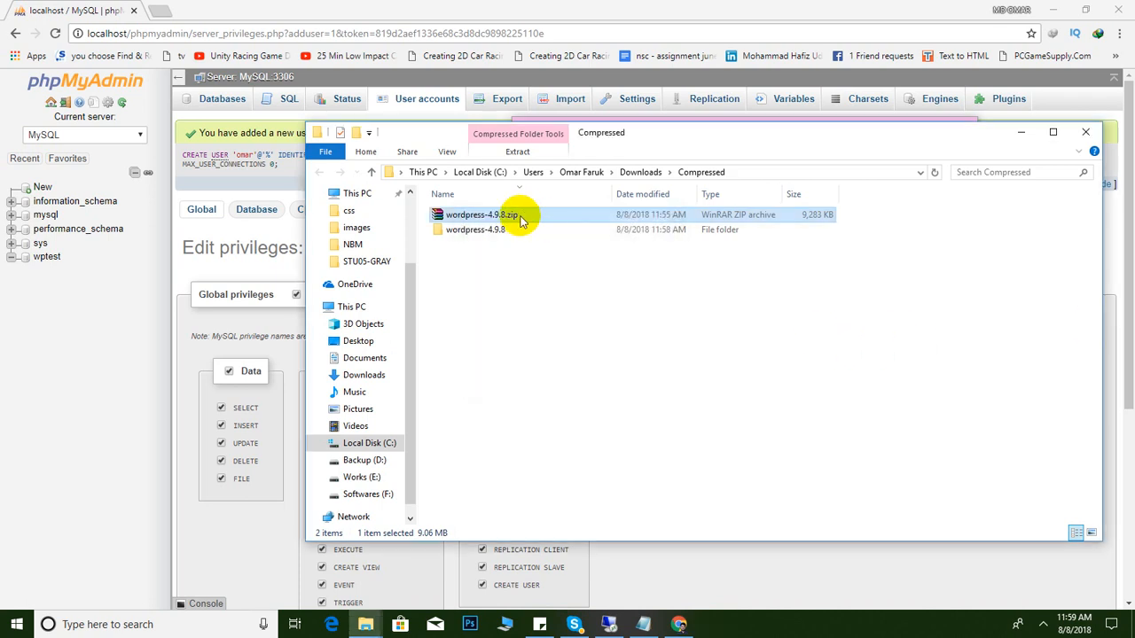
Inspect the extracted wordpress-4.9.8 folder and copy the wordpress folder inside it
{"action": "double_click", "coordinate": [471, 229]}
{"action": "double_click", "coordinate": [471, 215]}
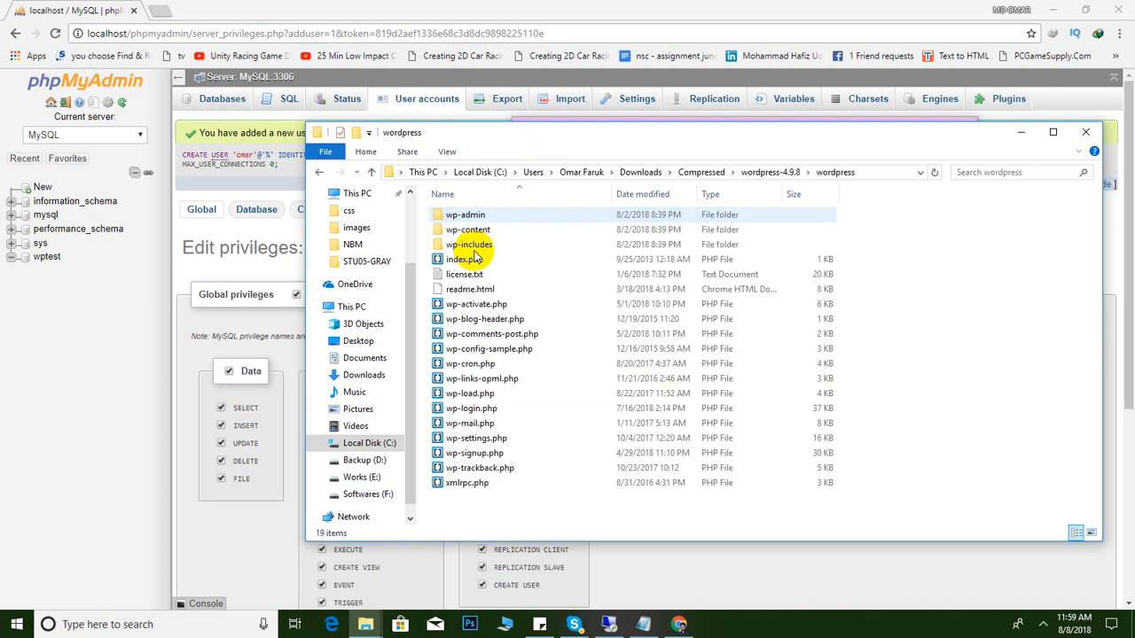
{"action": "left_click", "coordinate": [759, 171]}
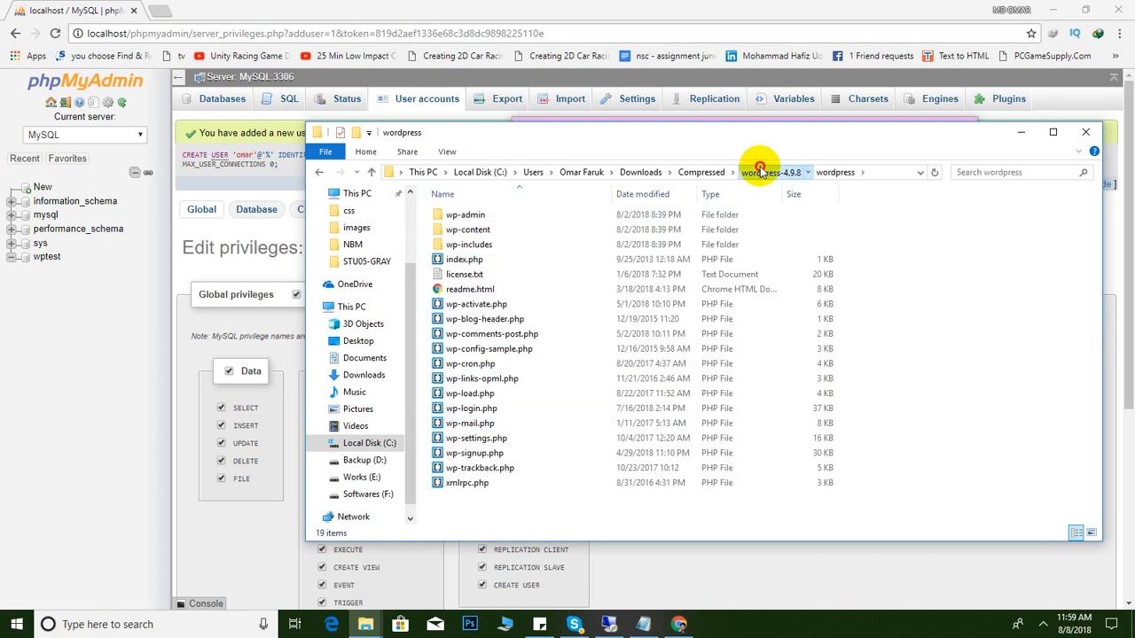
{"action": "double_click", "coordinate": [519, 215]}
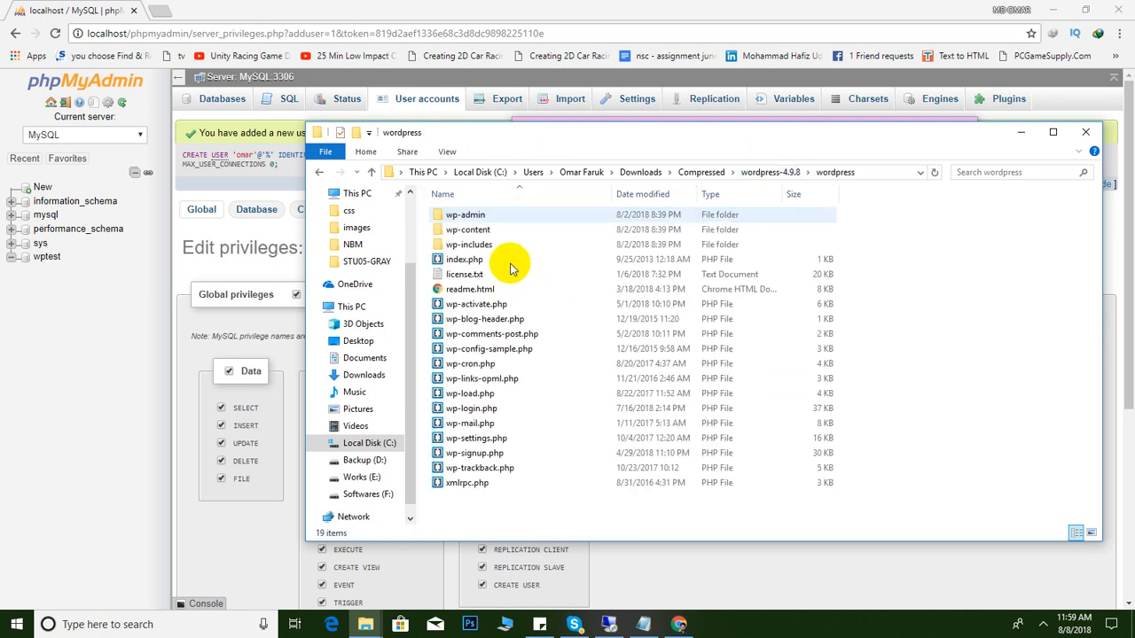
{"action": "left_click", "coordinate": [758, 173]}
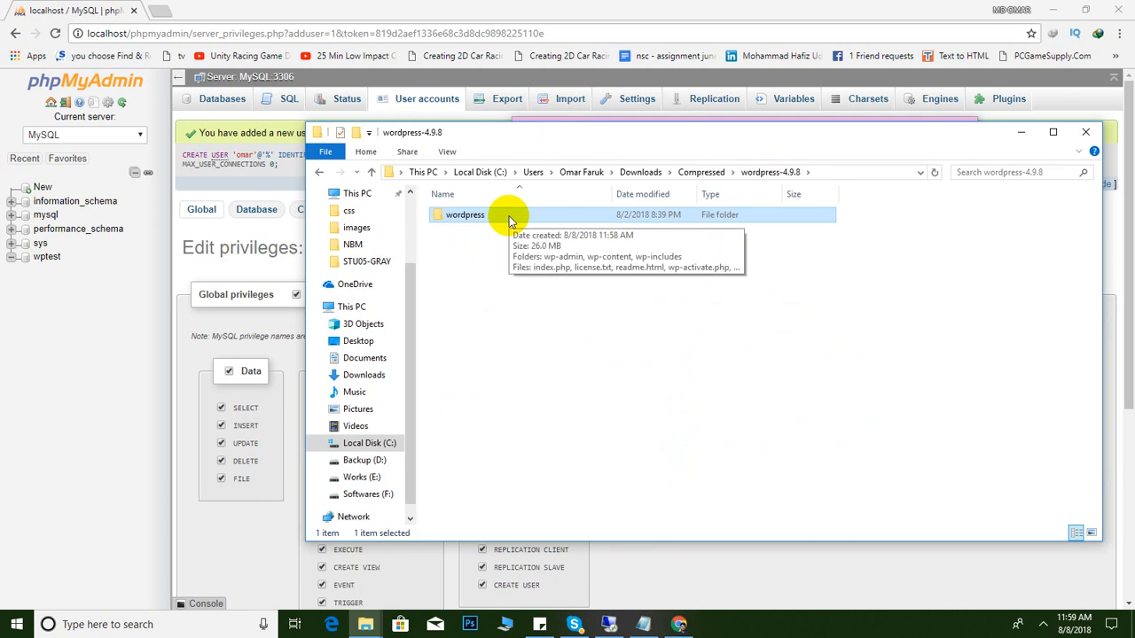
{"action": "right_click", "coordinate": [497, 220]}
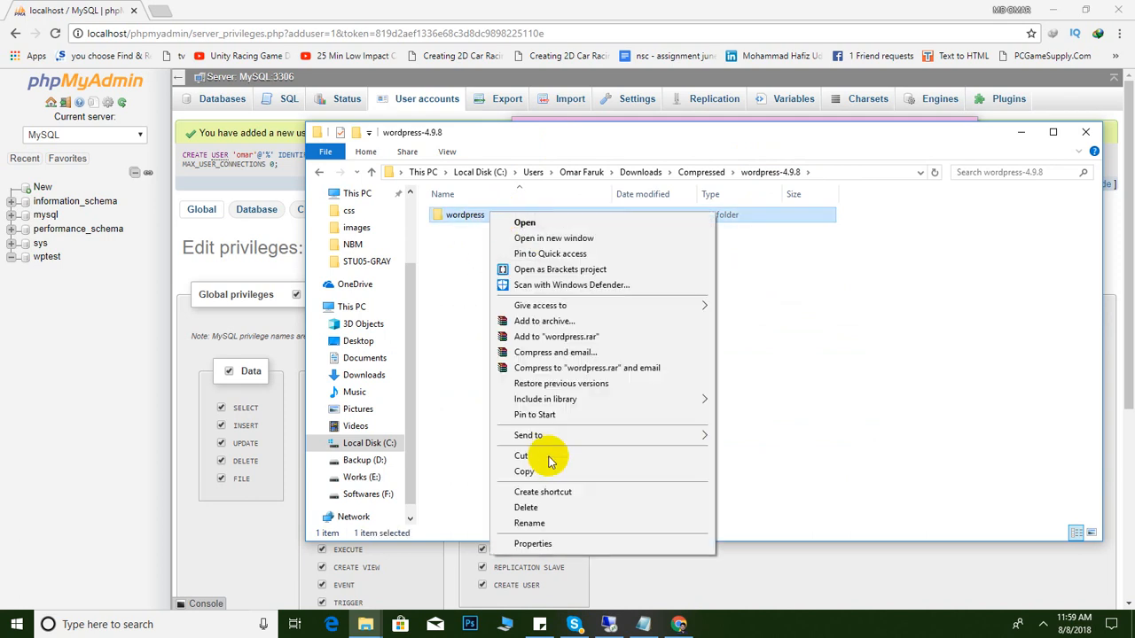
{"action": "left_click", "coordinate": [539, 469]}
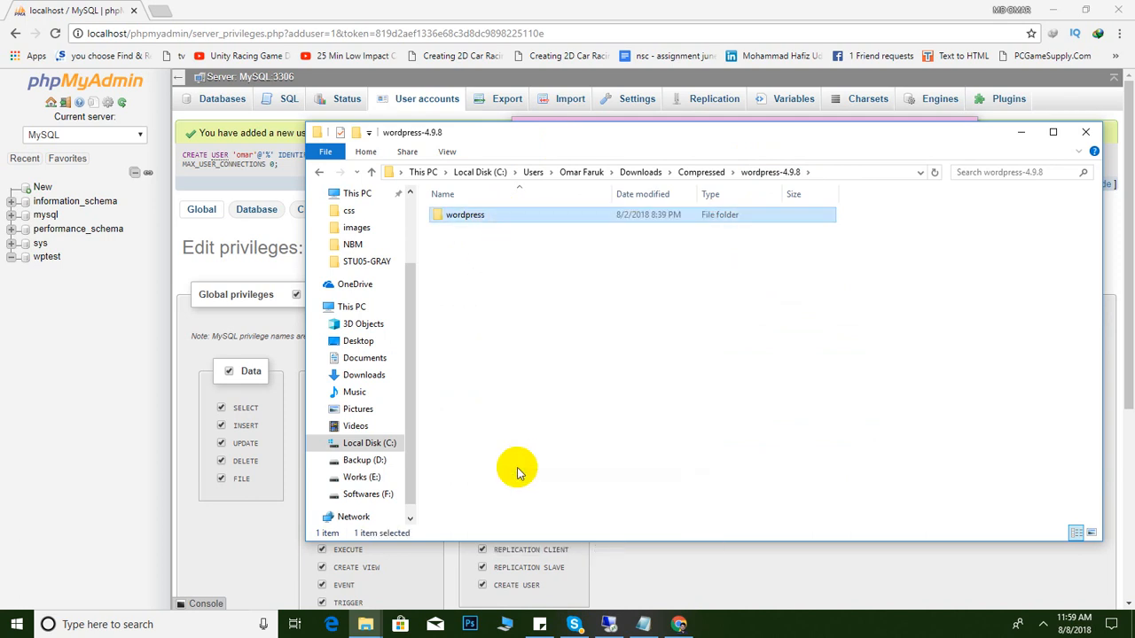
Navigate to C:\wamp64\www on Local Disk (C:)
{"action": "left_click", "coordinate": [369, 445]}
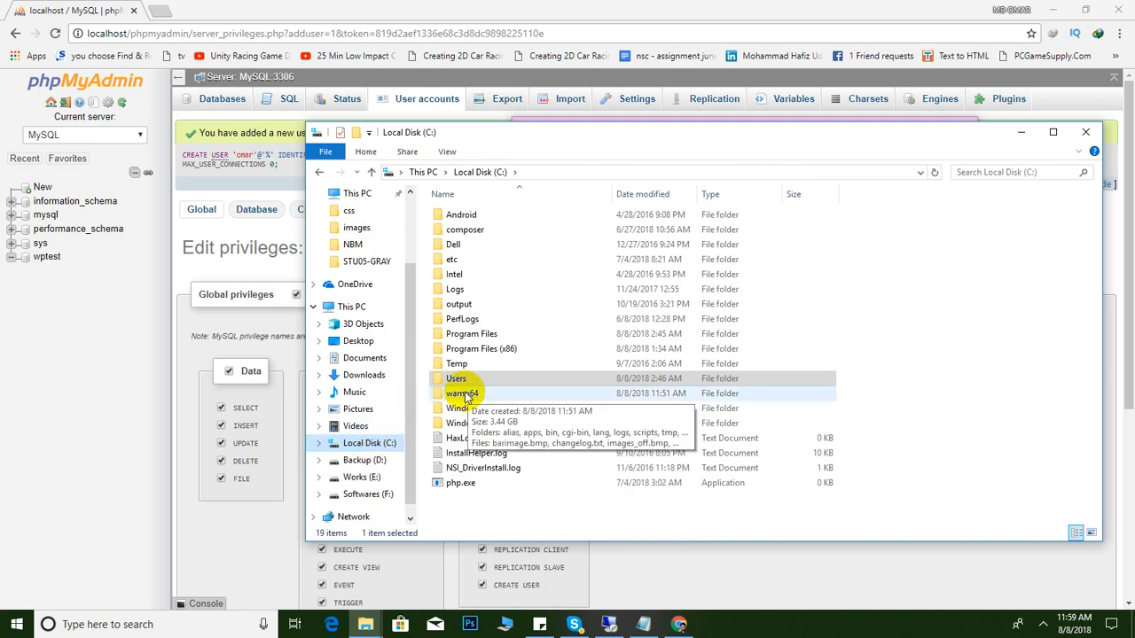
{"action": "double_click", "coordinate": [463, 393]}
{"action": "left_click", "coordinate": [371, 172]}
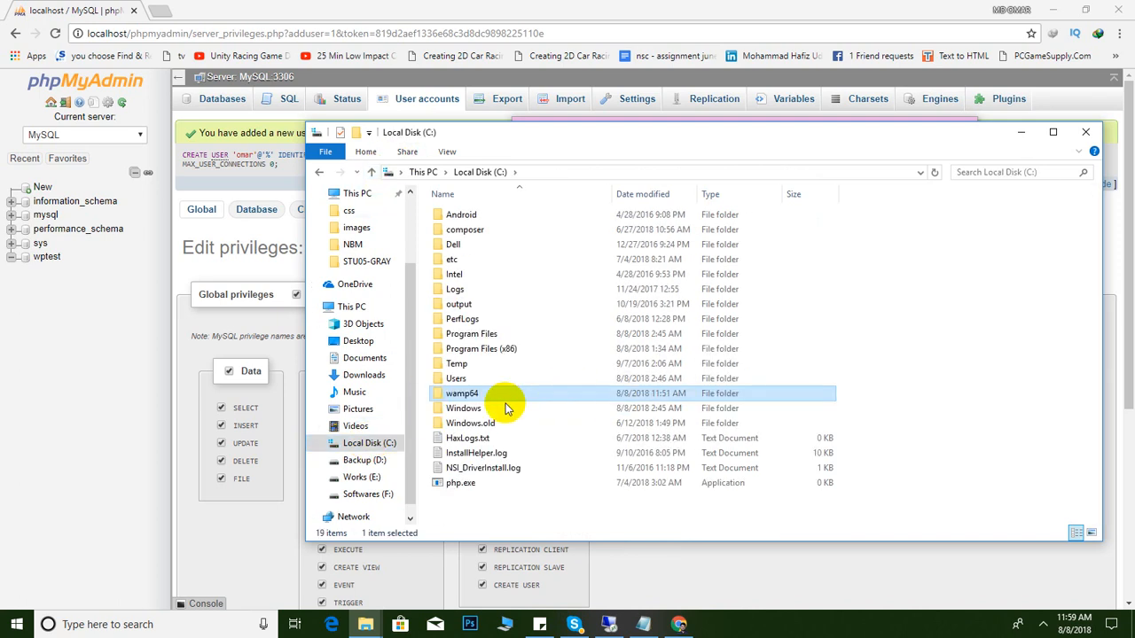
{"action": "double_click", "coordinate": [463, 394]}
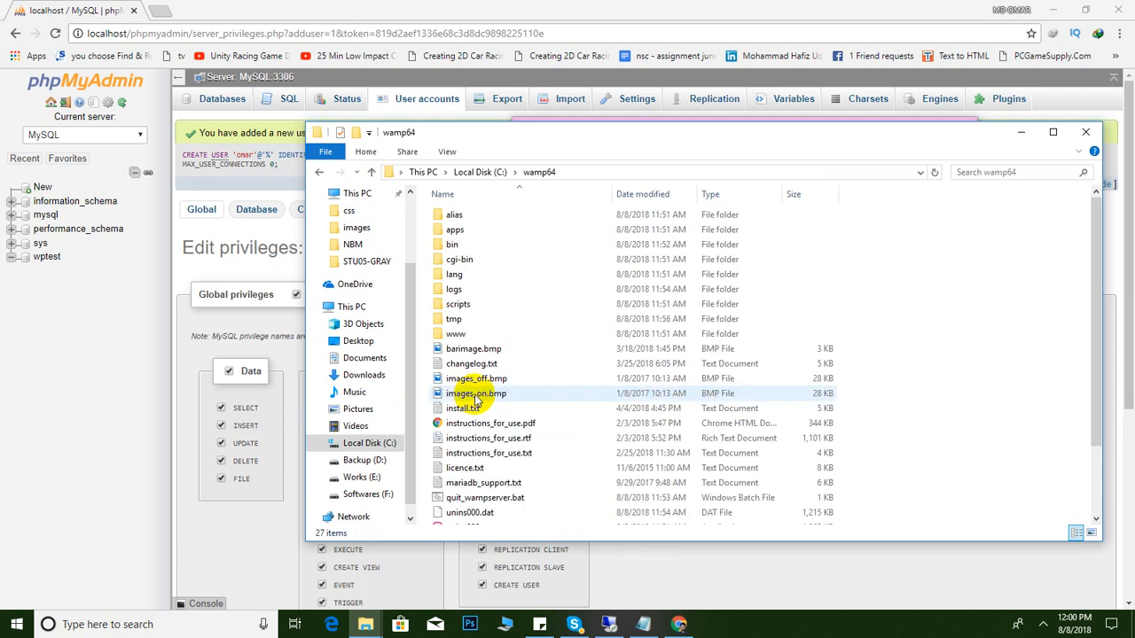
{"action": "double_click", "coordinate": [456, 335]}
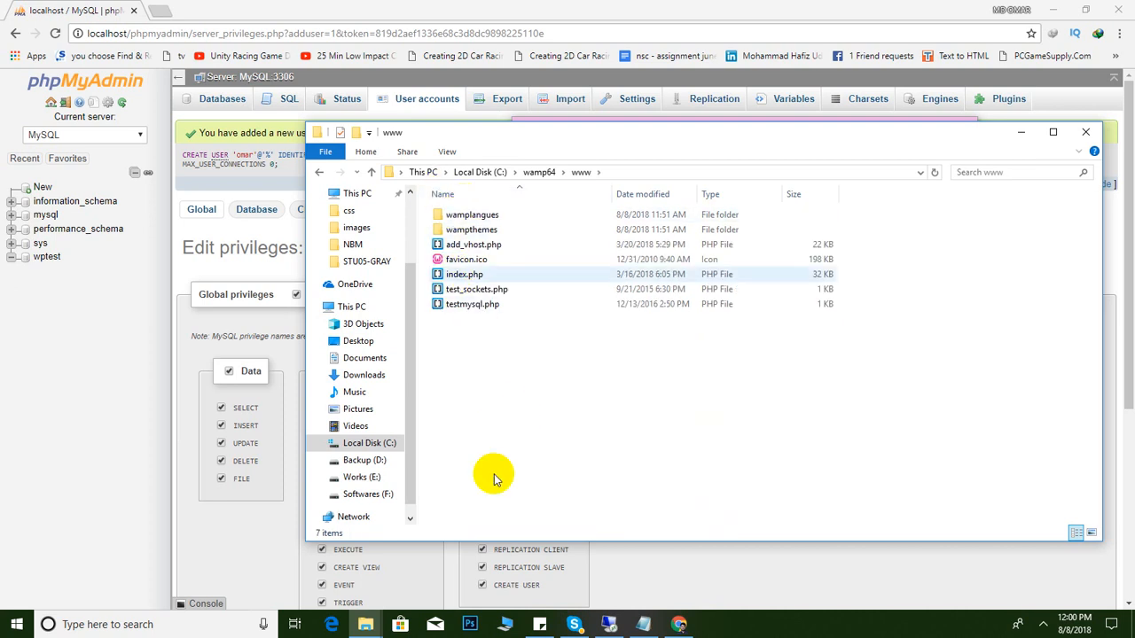
Paste the wordpress folder into C:\wamp64\www, rename it mywpsite, and check its files
{"action": "right_click", "coordinate": [471, 357]}
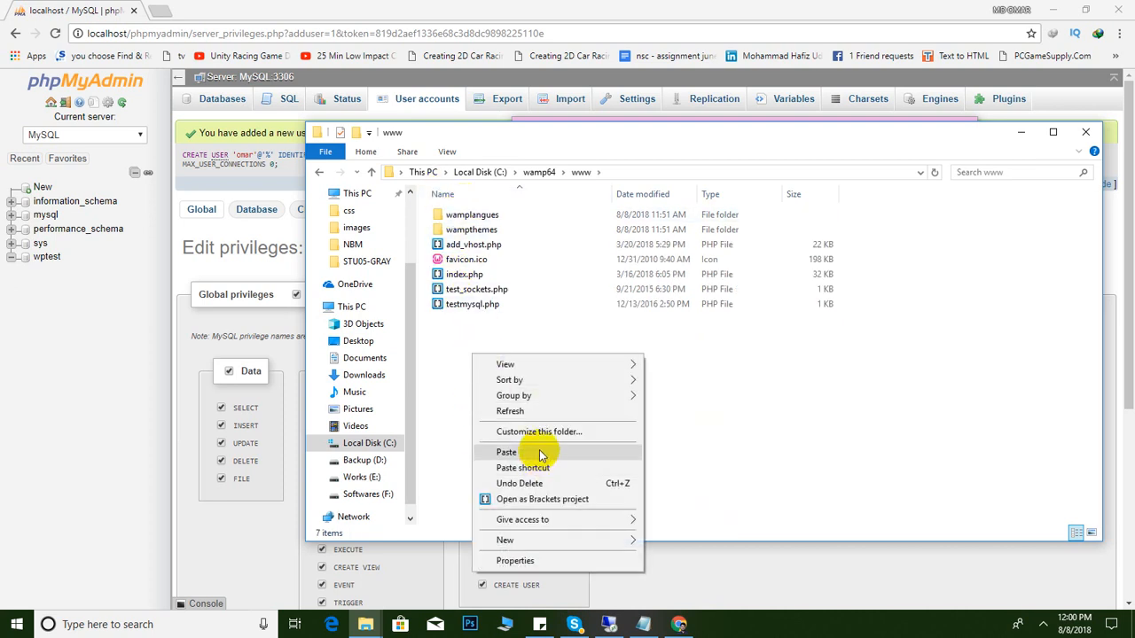
{"action": "left_click", "coordinate": [539, 453]}
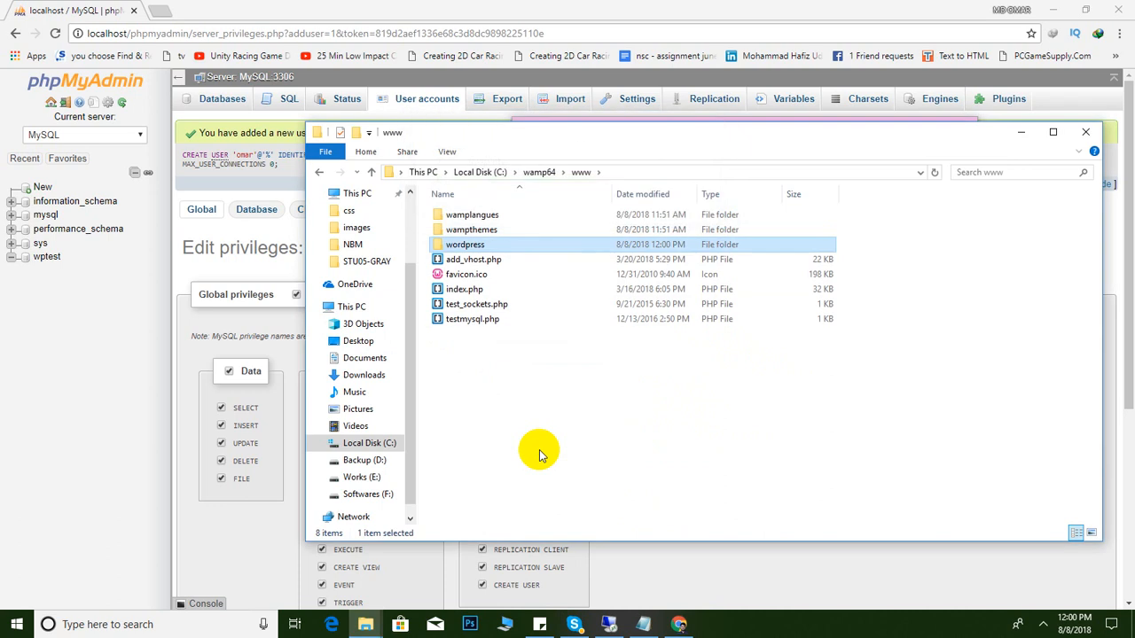
{"action": "right_click", "coordinate": [462, 247]}
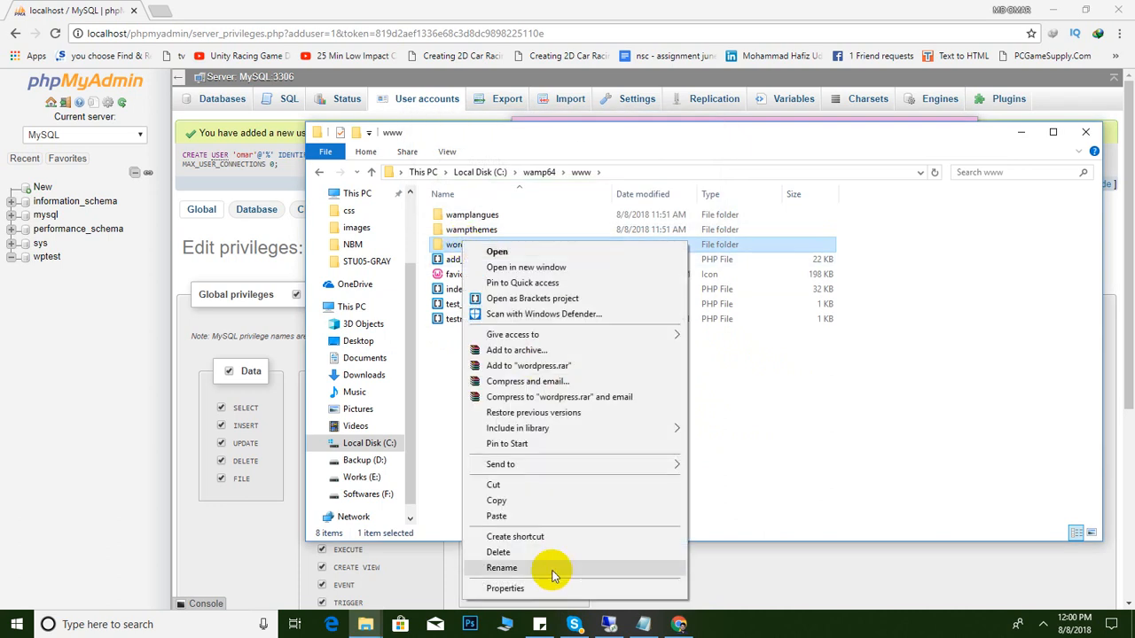
{"action": "left_click", "coordinate": [549, 571]}
{"action": "type", "text": "m"}
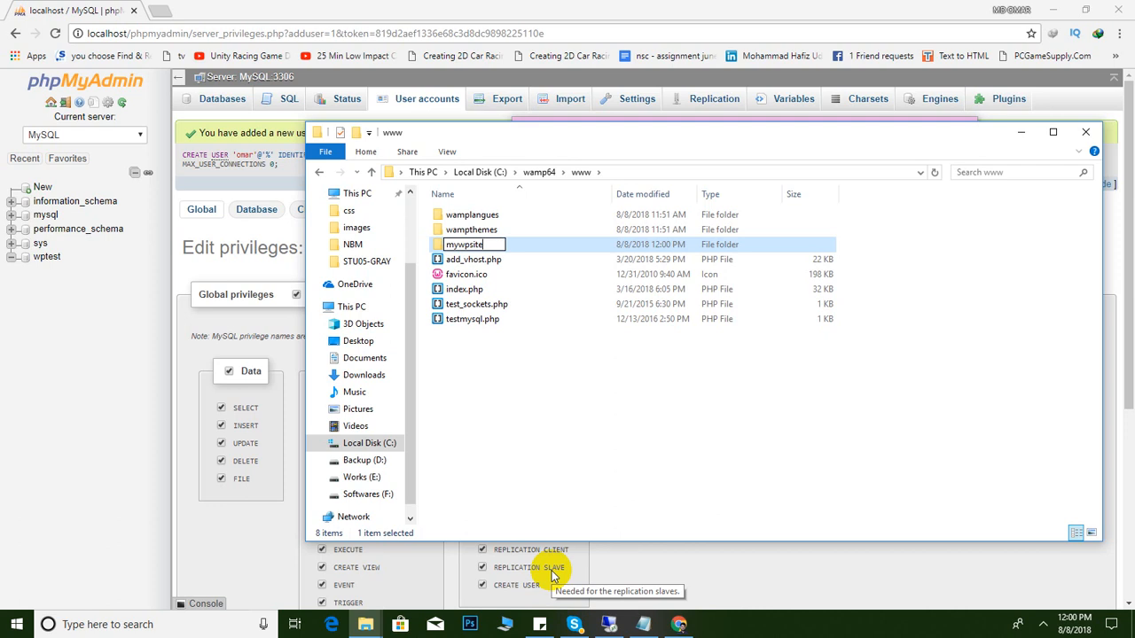
{"action": "type", "text": "ywpsite"}
{"action": "key", "text": "Return"}
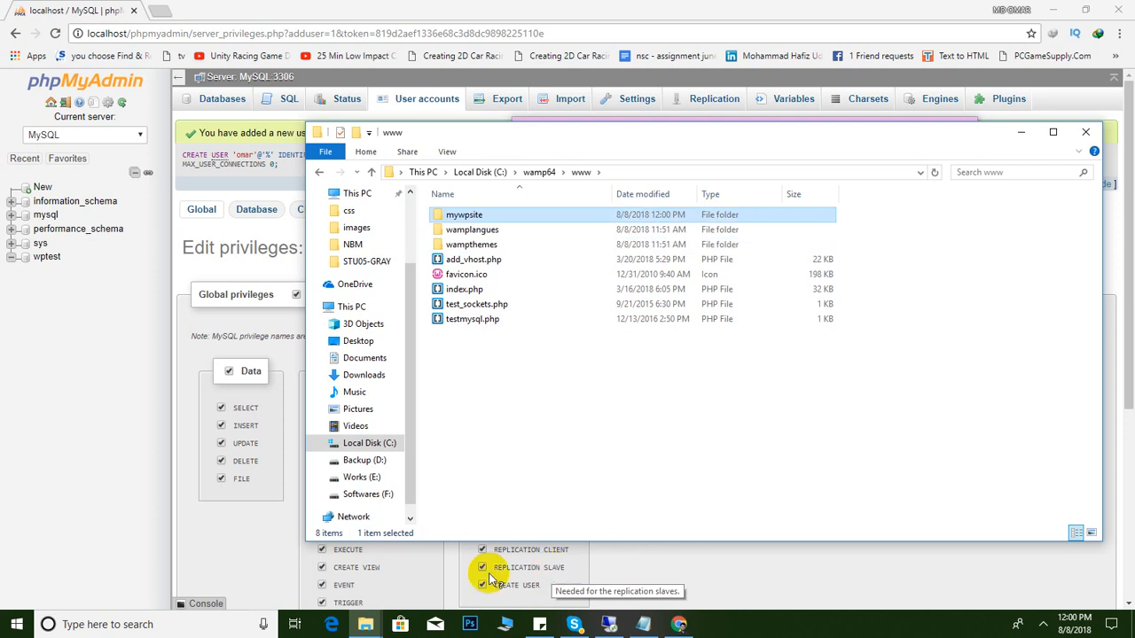
{"action": "double_click", "coordinate": [457, 217]}
{"action": "left_click", "coordinate": [369, 173]}
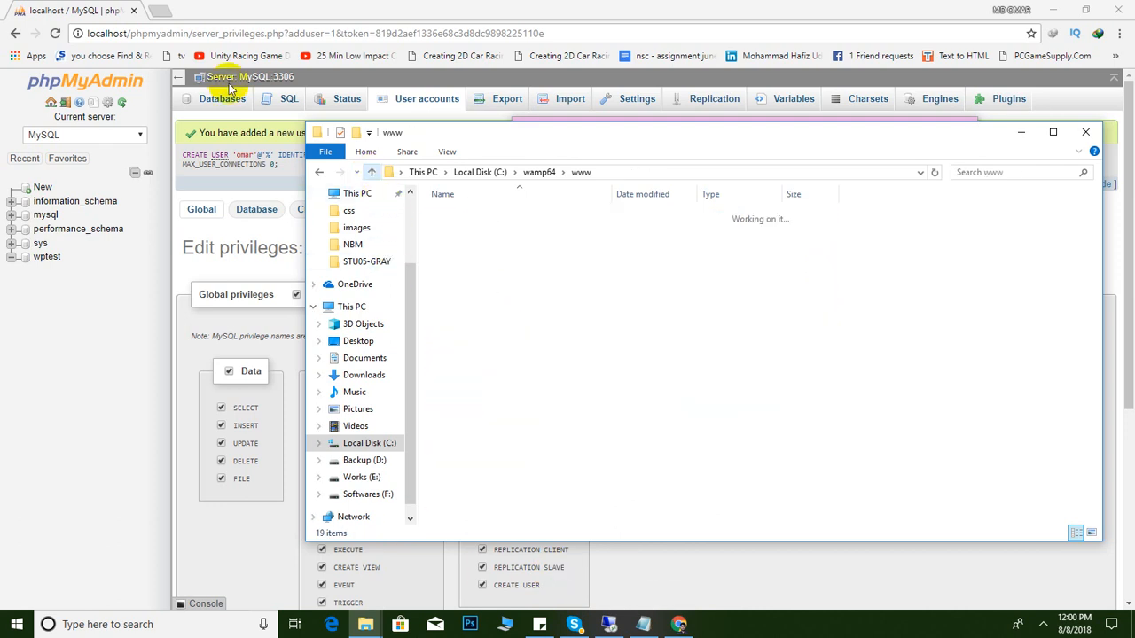
Load the WampServer homepage at localhost in a new browser tab
{"action": "left_click", "coordinate": [160, 12]}
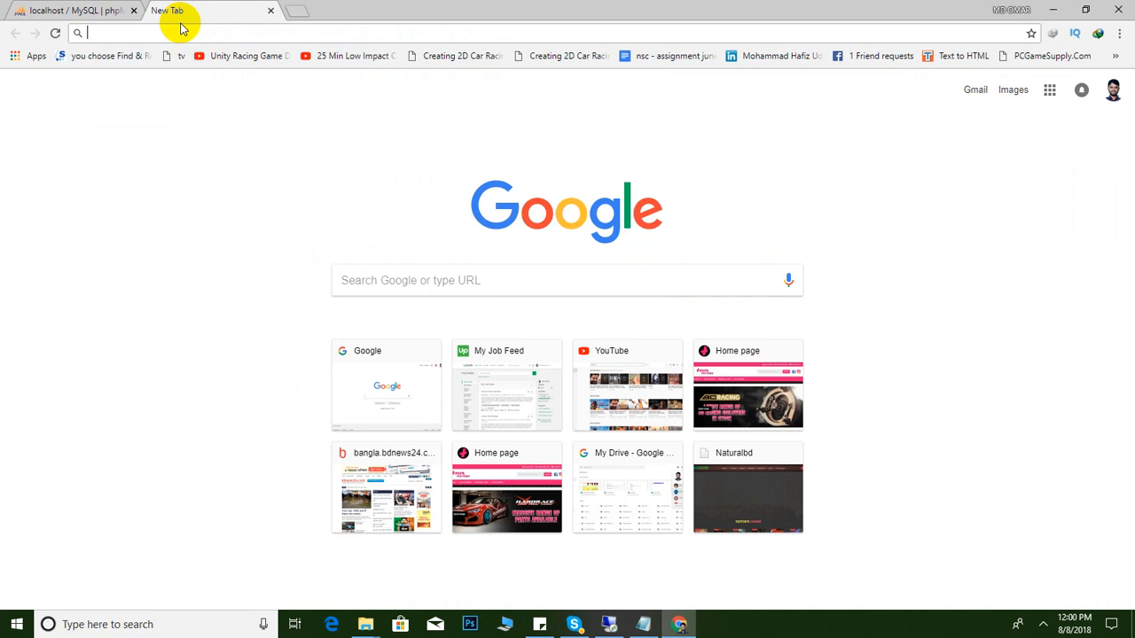
{"action": "type", "text": "localhost/tunefact"}
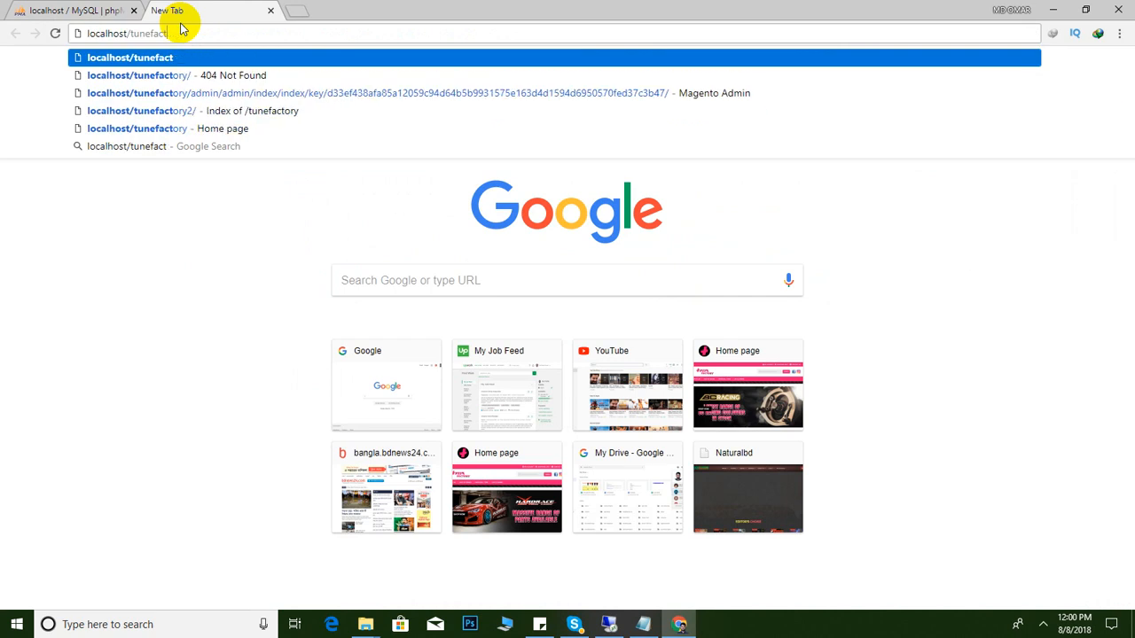
{"action": "key", "text": "BackSpace"}
{"action": "key", "text": "BackSpace"}
{"action": "key", "text": "Return"}
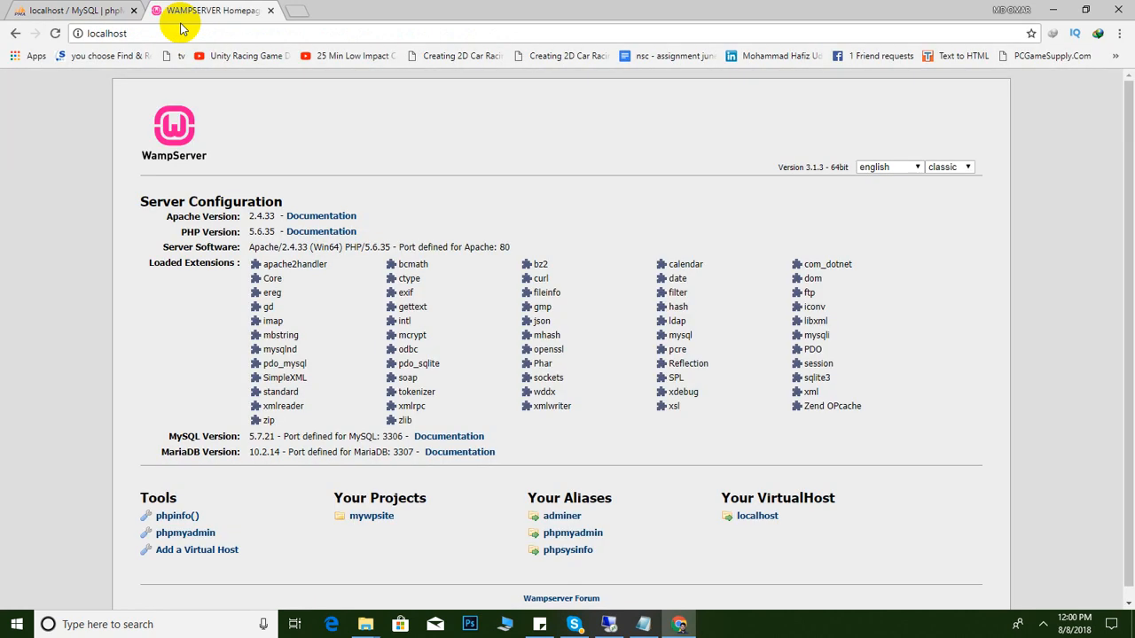
Check the www folder, then open the mywpsite project from the WampServer homepage
{"action": "left_click", "coordinate": [131, 34]}
{"action": "left_click", "coordinate": [144, 33]}
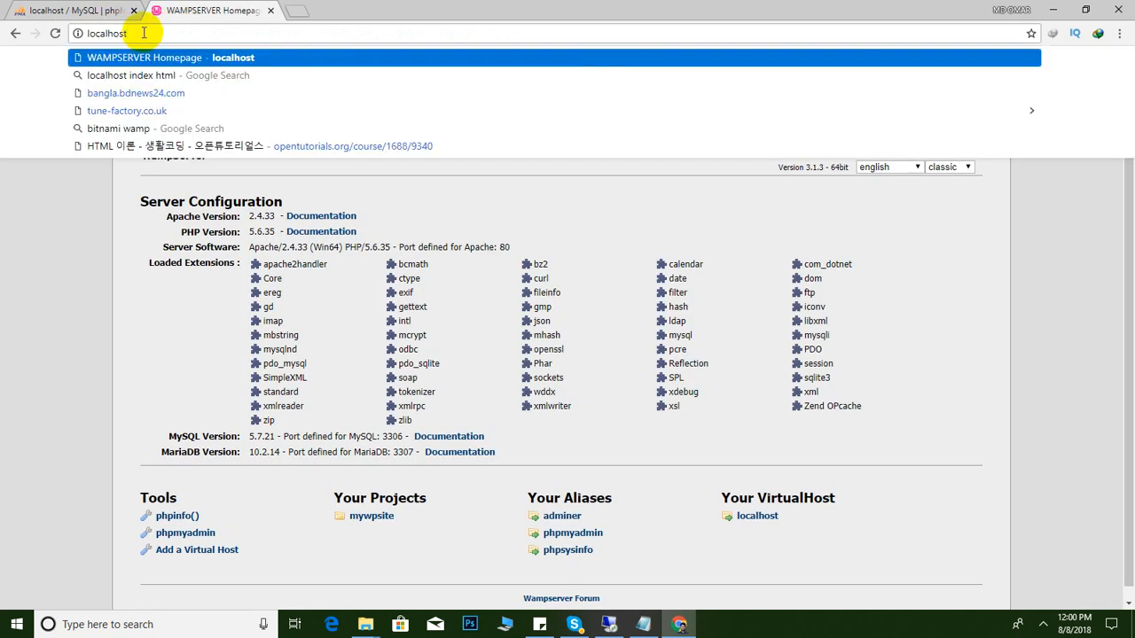
{"action": "type", "text": "/"}
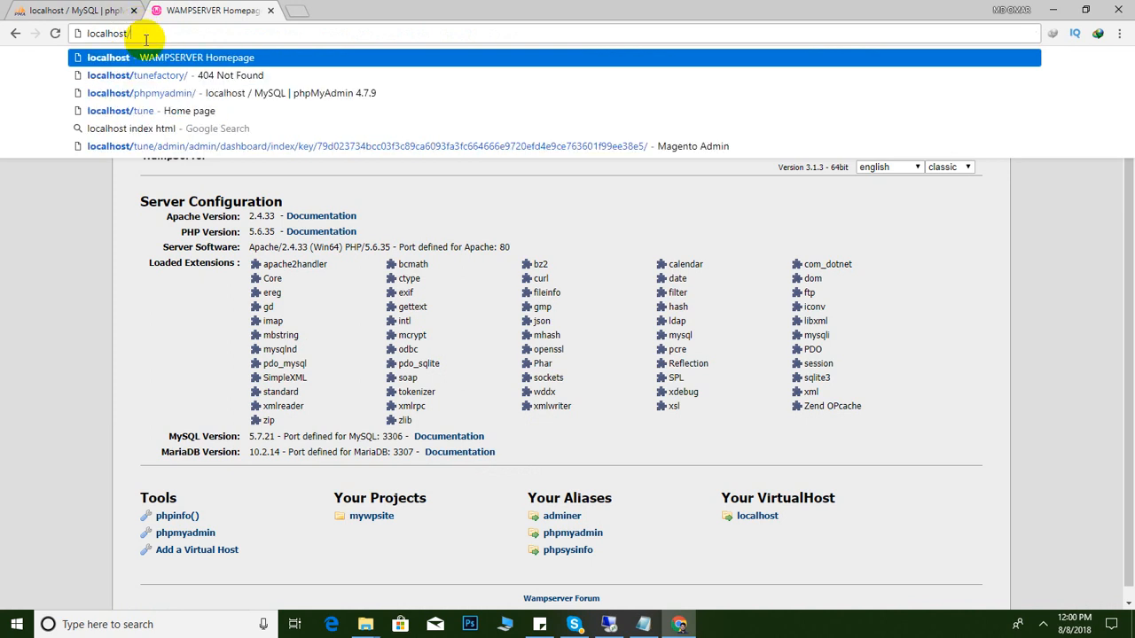
{"action": "left_click", "coordinate": [25, 286]}
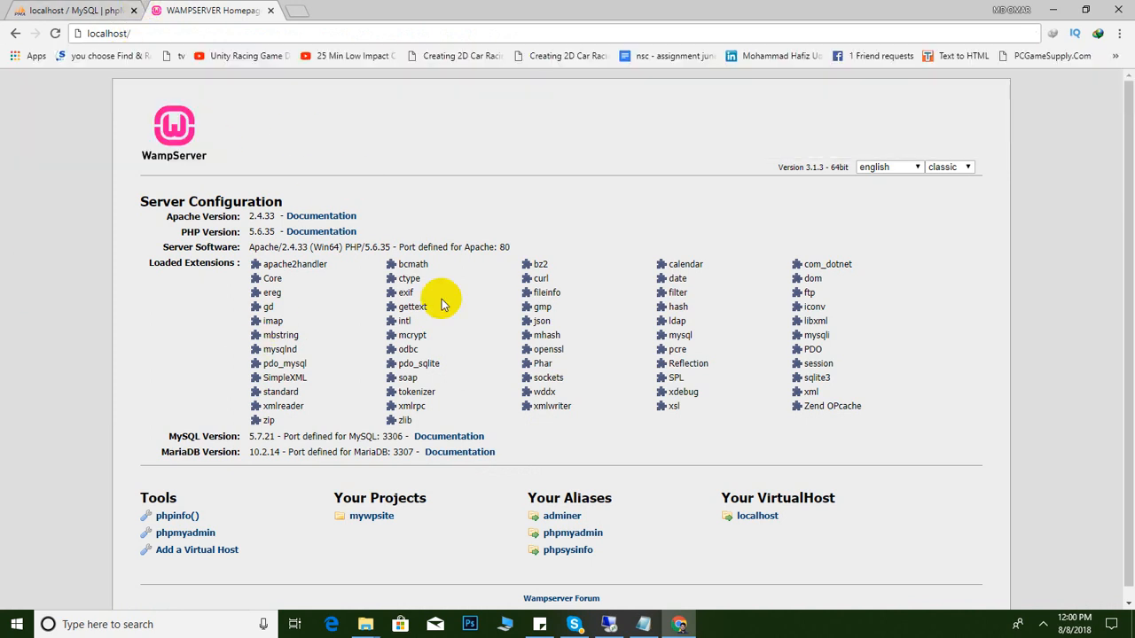
{"action": "left_click", "coordinate": [364, 627]}
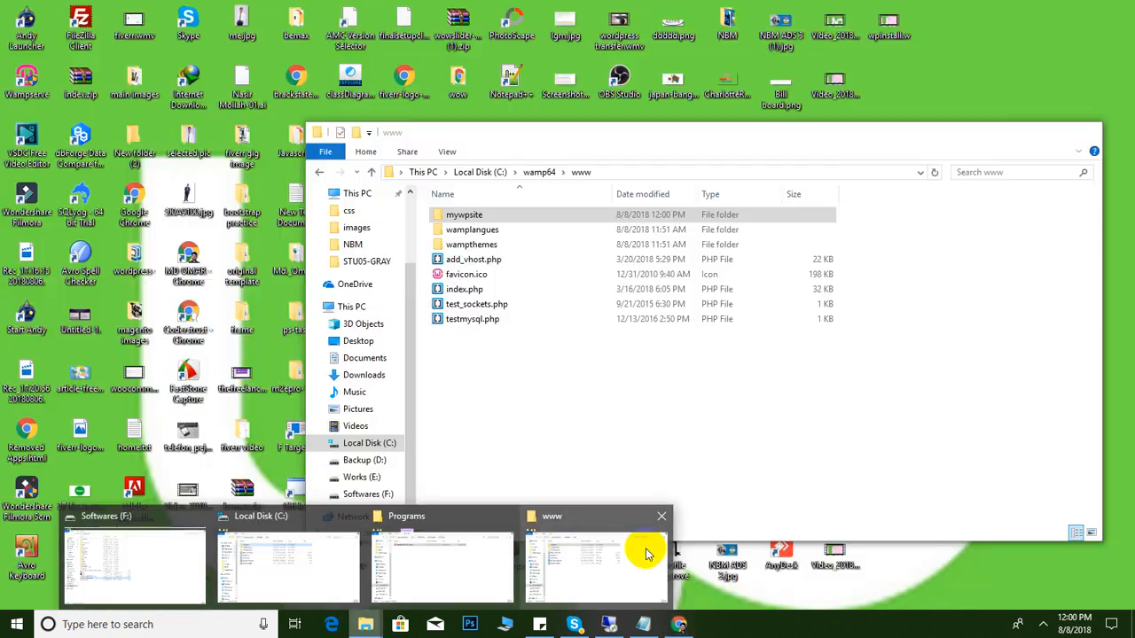
{"action": "left_click", "coordinate": [648, 554]}
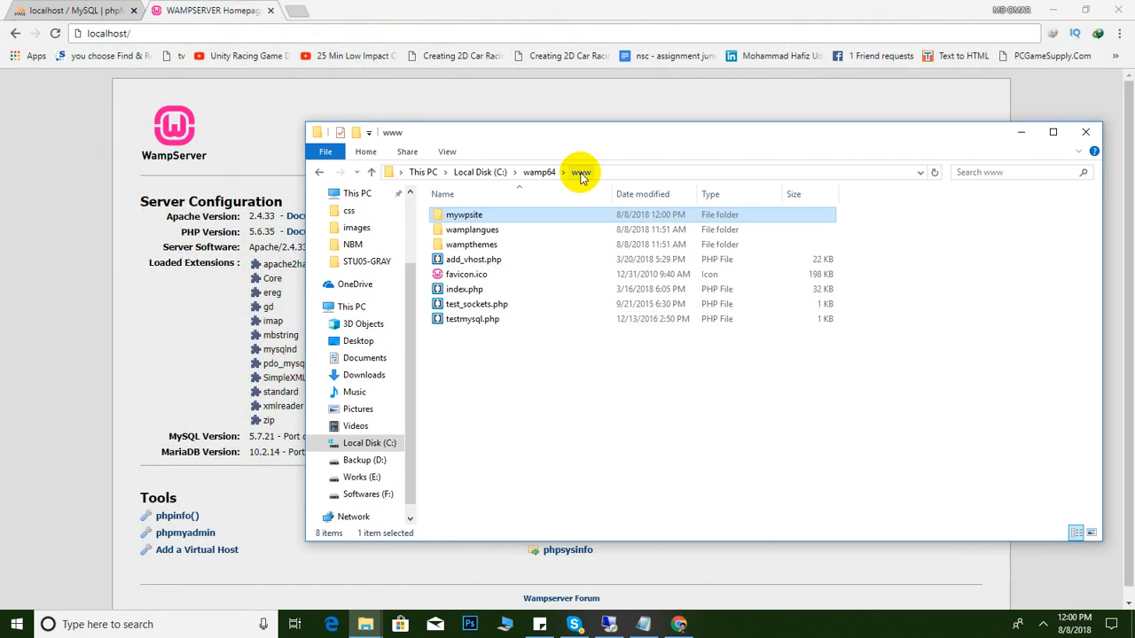
{"action": "left_click", "coordinate": [106, 346]}
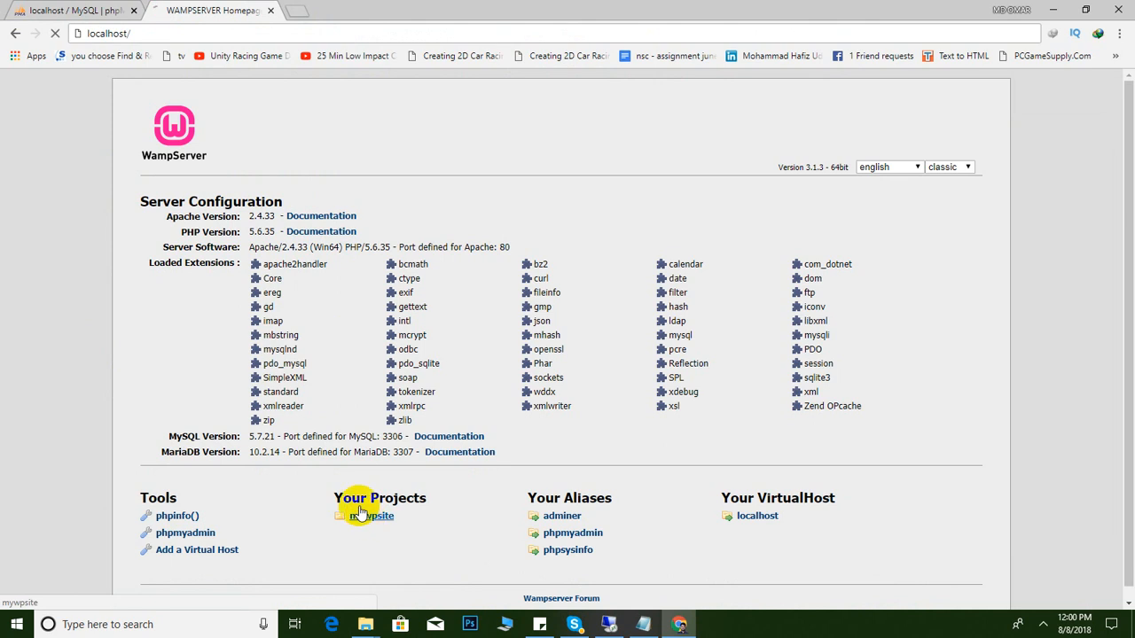
{"action": "left_click", "coordinate": [363, 516]}
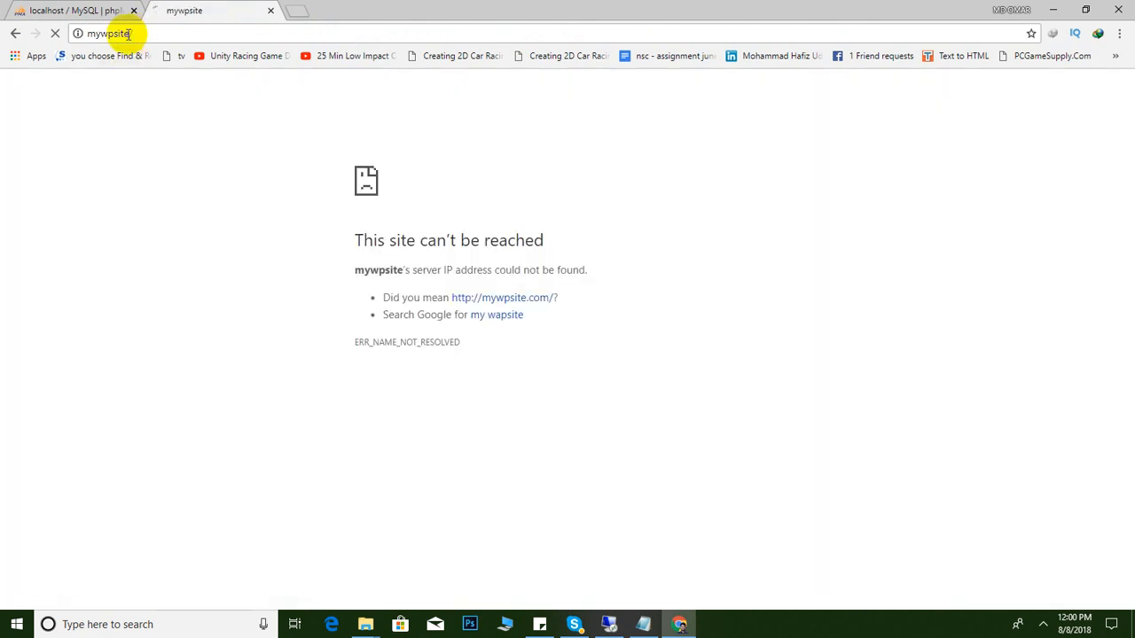
Load localhost/mywpsite from the address bar using the suggested address
{"action": "left_click", "coordinate": [15, 33]}
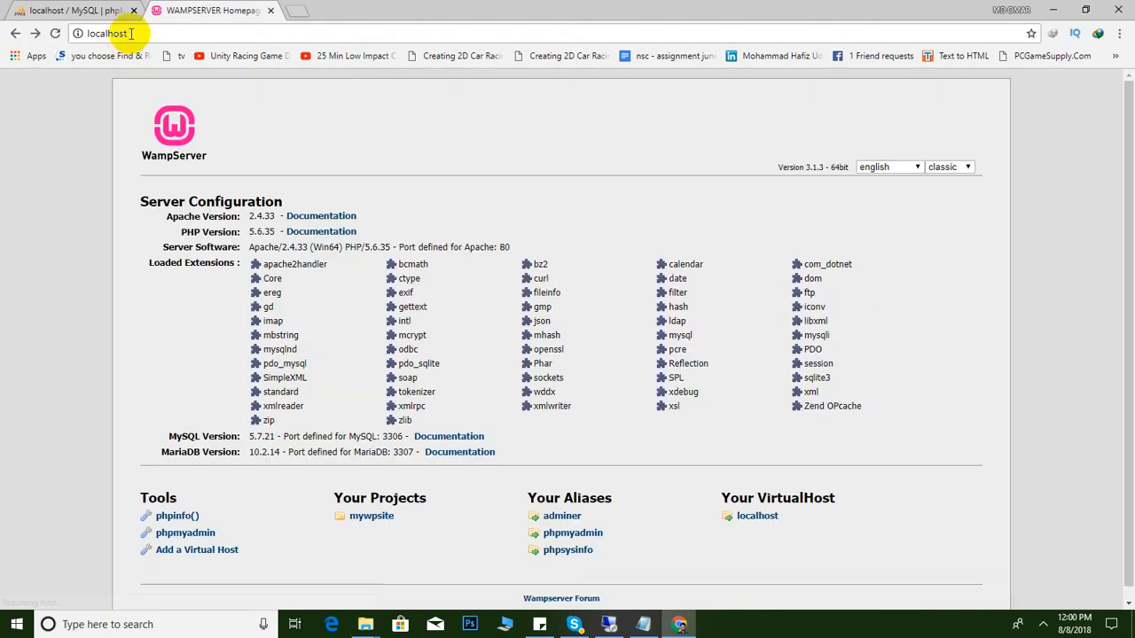
{"action": "left_click", "coordinate": [153, 33]}
{"action": "left_click", "coordinate": [153, 33]}
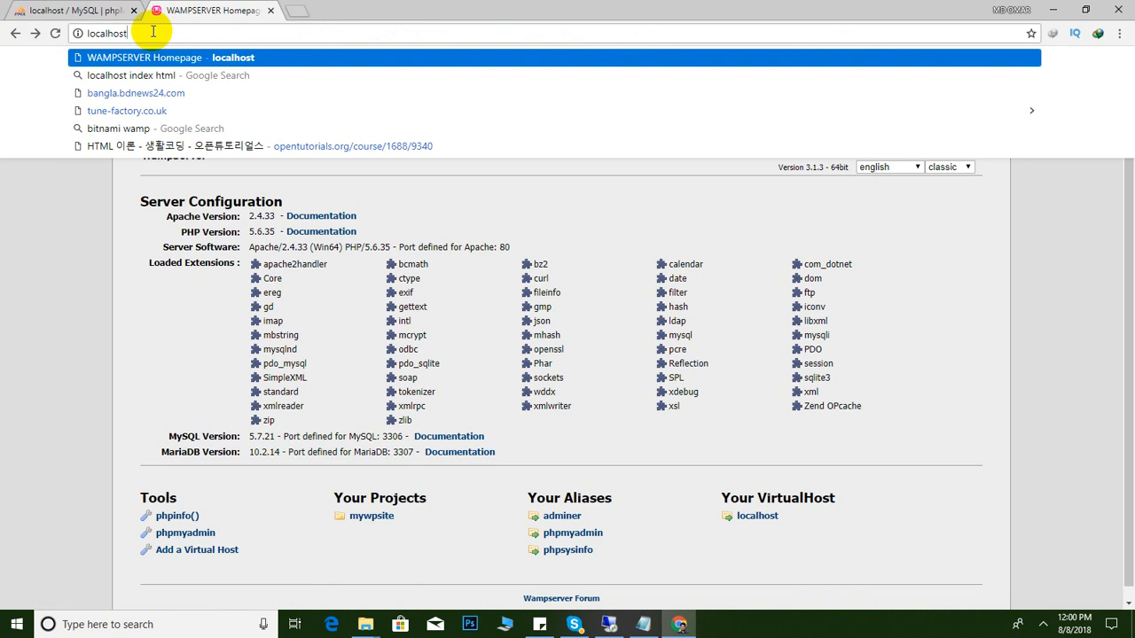
{"action": "type", "text": "/mywp"}
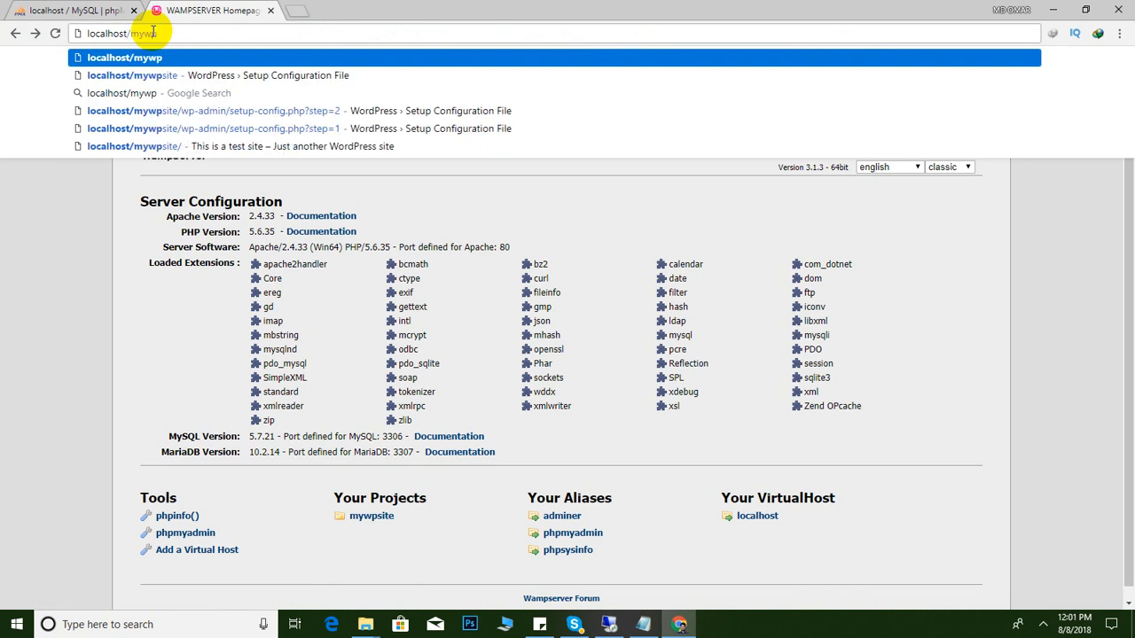
{"action": "key", "text": "Down"}
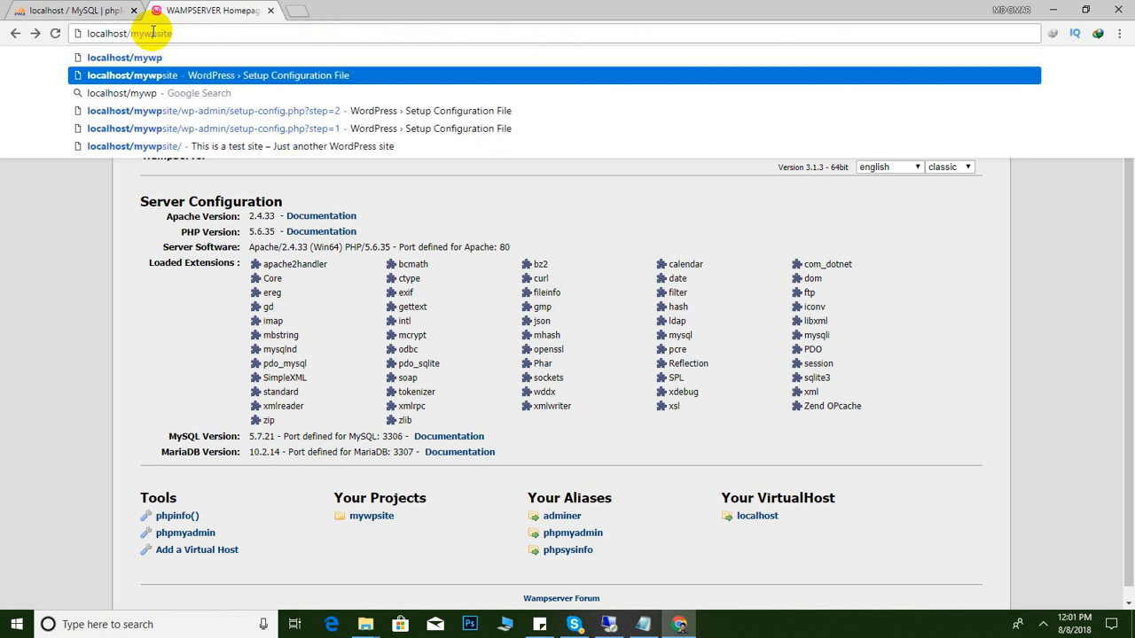
{"action": "key", "text": "Return"}
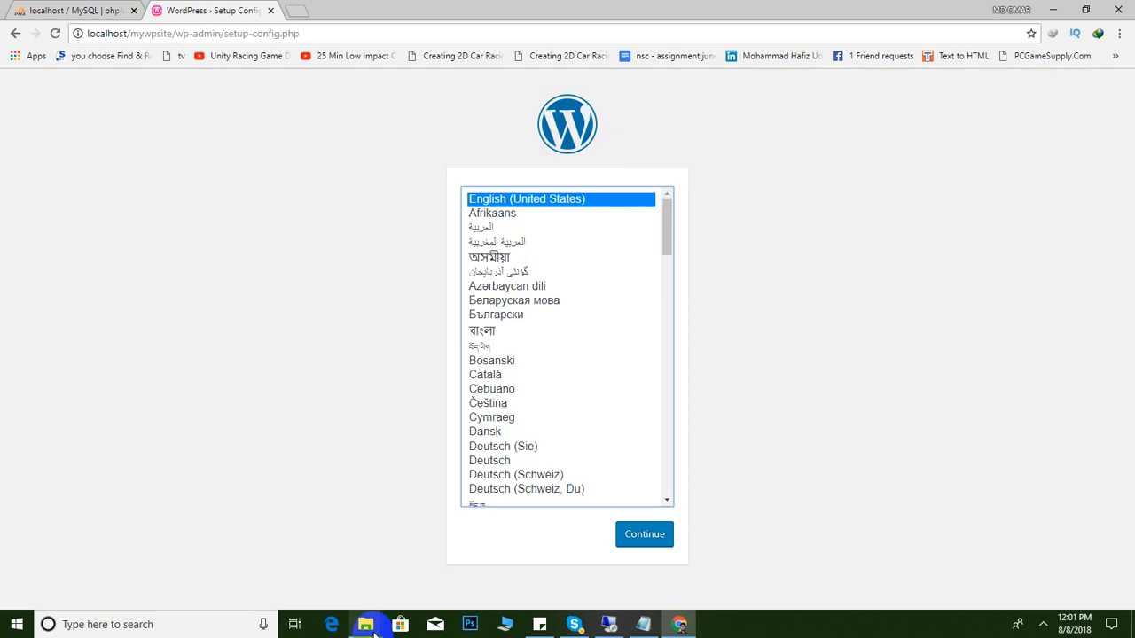
Continue in English (United States) and pass the welcome page to the database connection form
{"action": "mouse_move", "coordinate": [365, 624]}
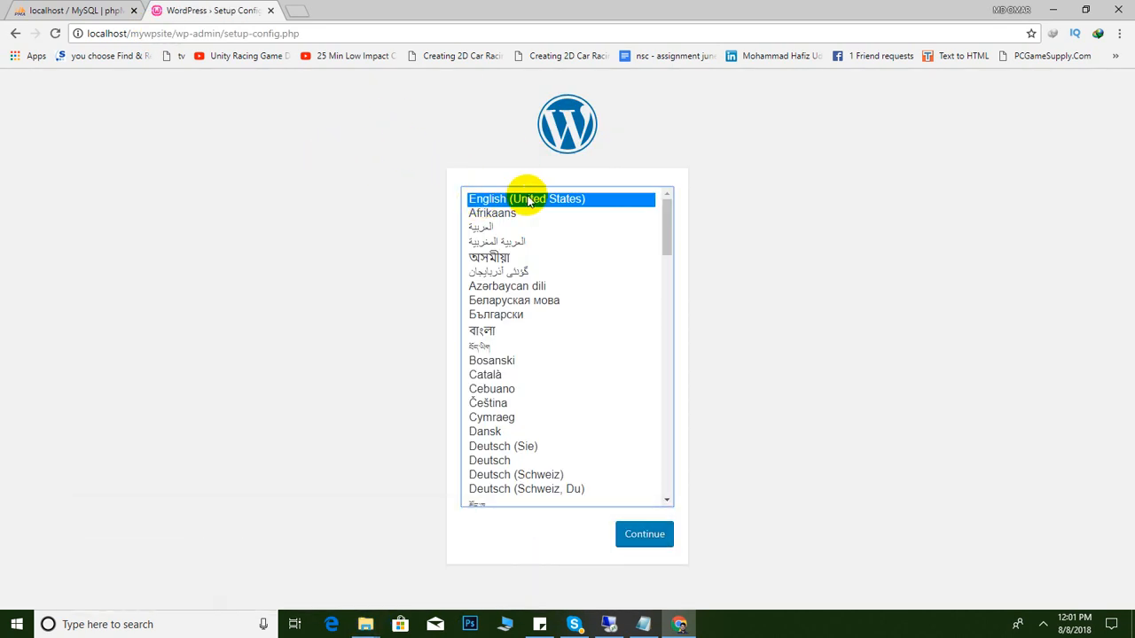
{"action": "left_click", "coordinate": [644, 537]}
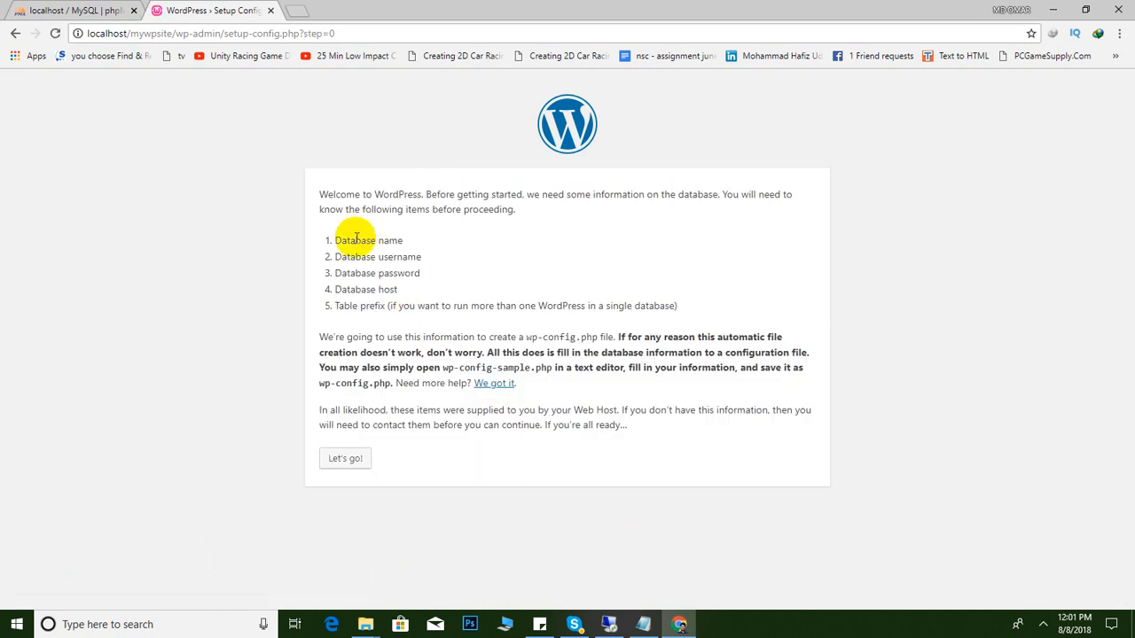
{"action": "left_click", "coordinate": [359, 460]}
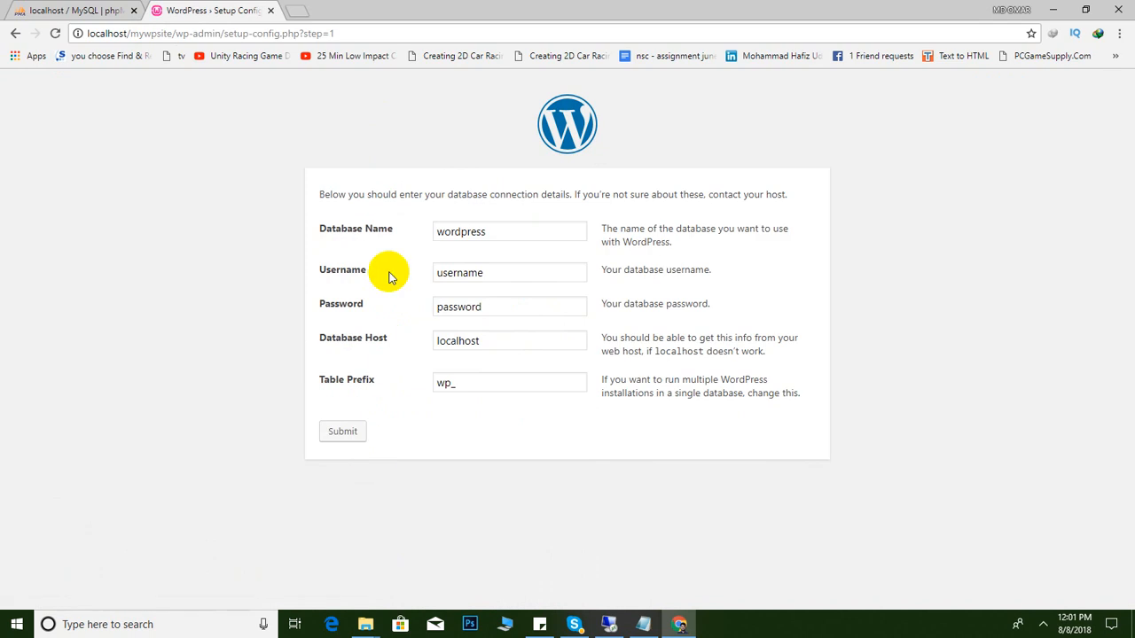
Paste wptest as Database Name and the saved database user as Username, copying from Sticky Notes
{"action": "left_click", "coordinate": [539, 624]}
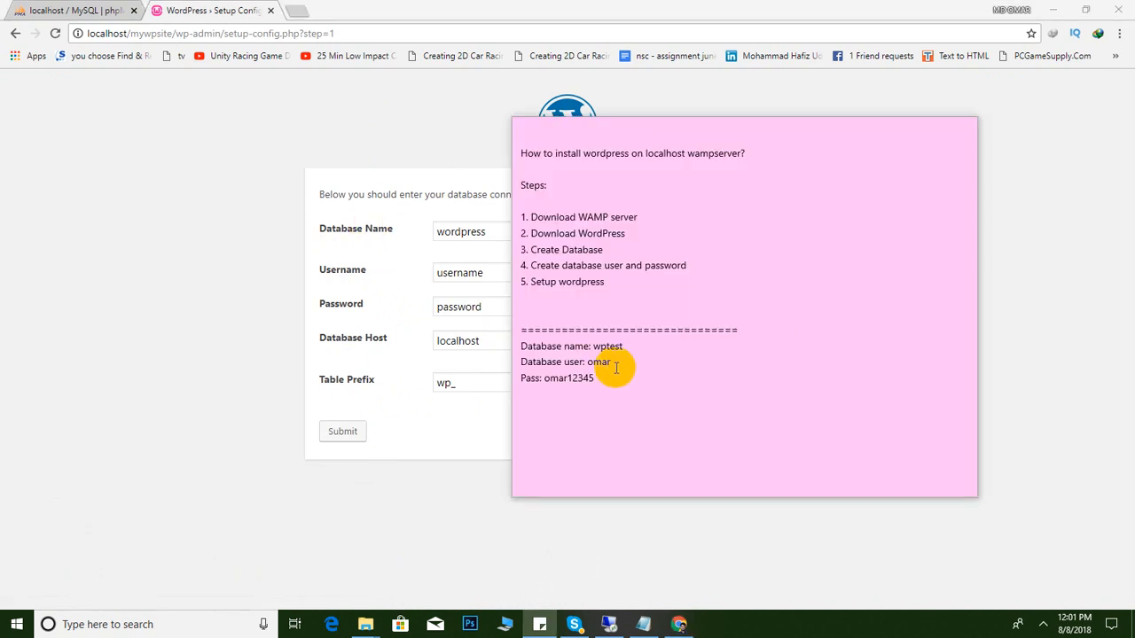
{"action": "left_click_drag", "start_coordinate": [620, 346], "coordinate": [592, 347]}
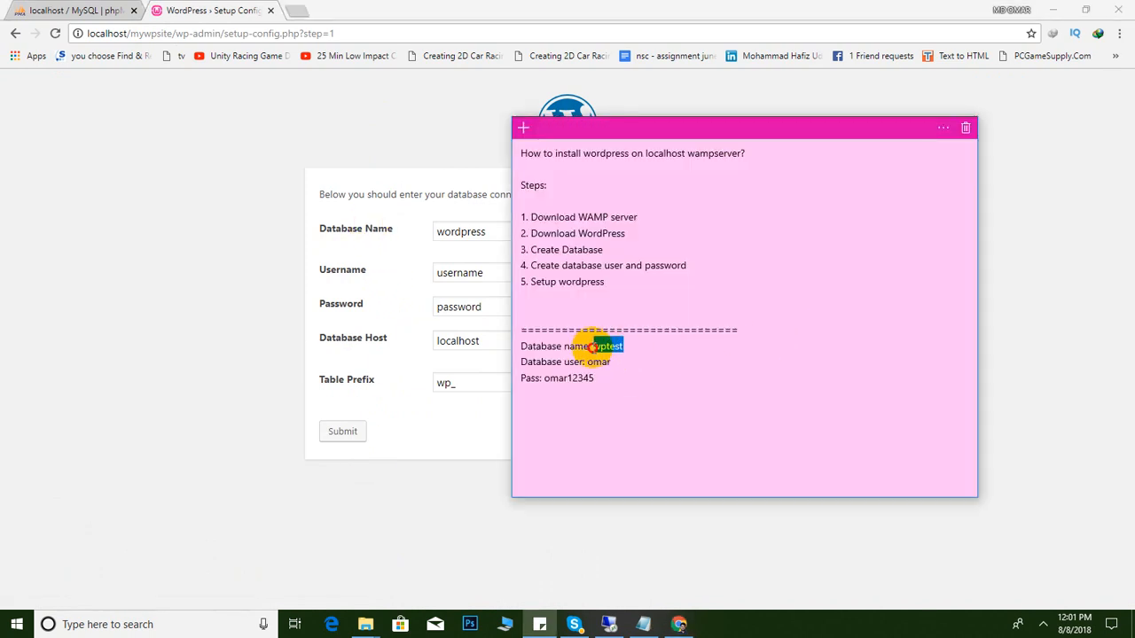
{"action": "double_click", "coordinate": [486, 231]}
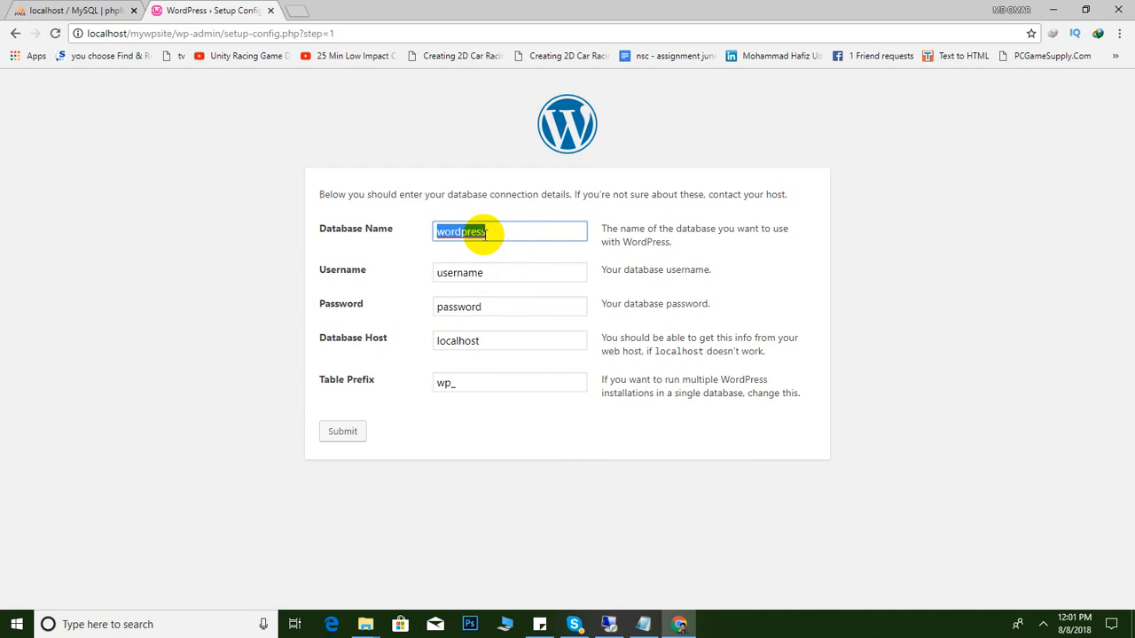
{"action": "type", "text": "wptest"}
{"action": "key", "text": "alt+Tab"}
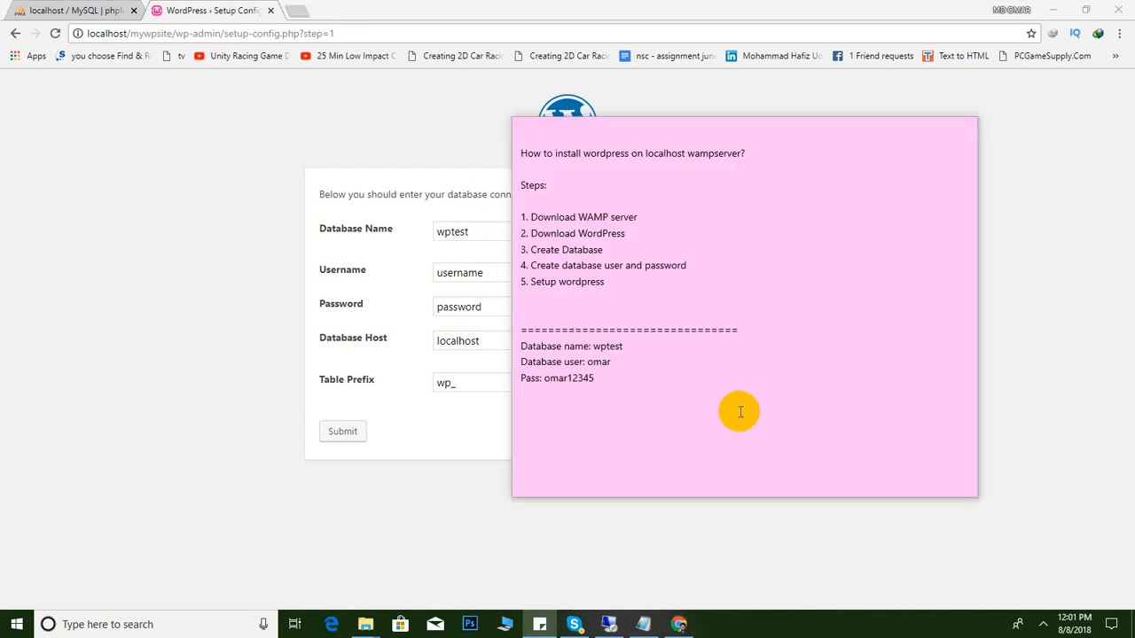
{"action": "left_click_drag", "start_coordinate": [611, 363], "coordinate": [595, 362]}
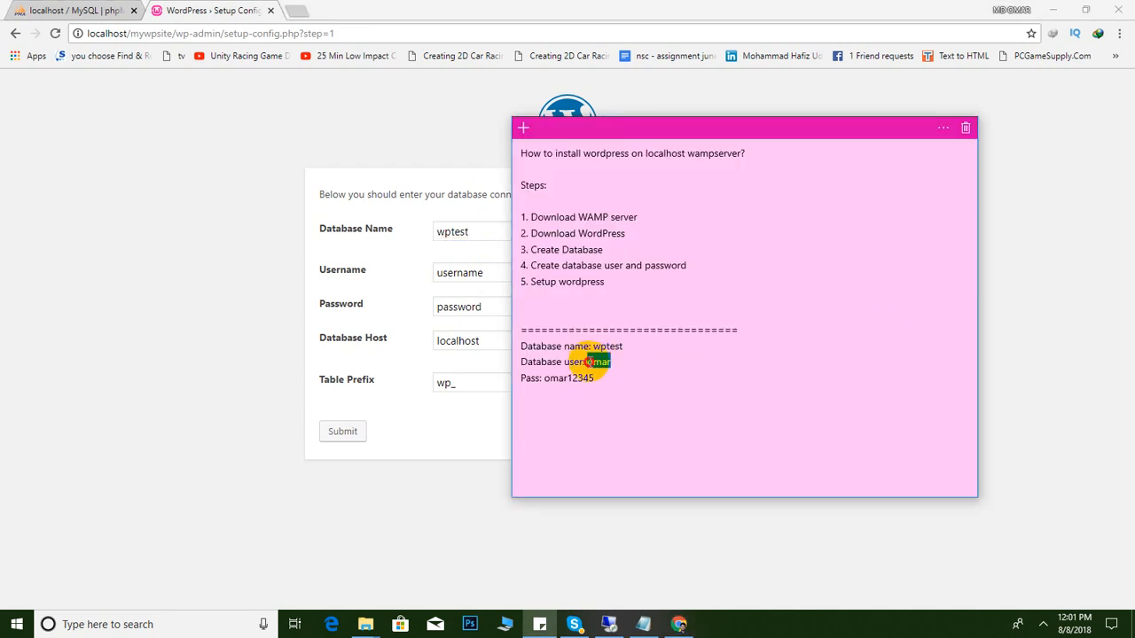
{"action": "double_click", "coordinate": [463, 272]}
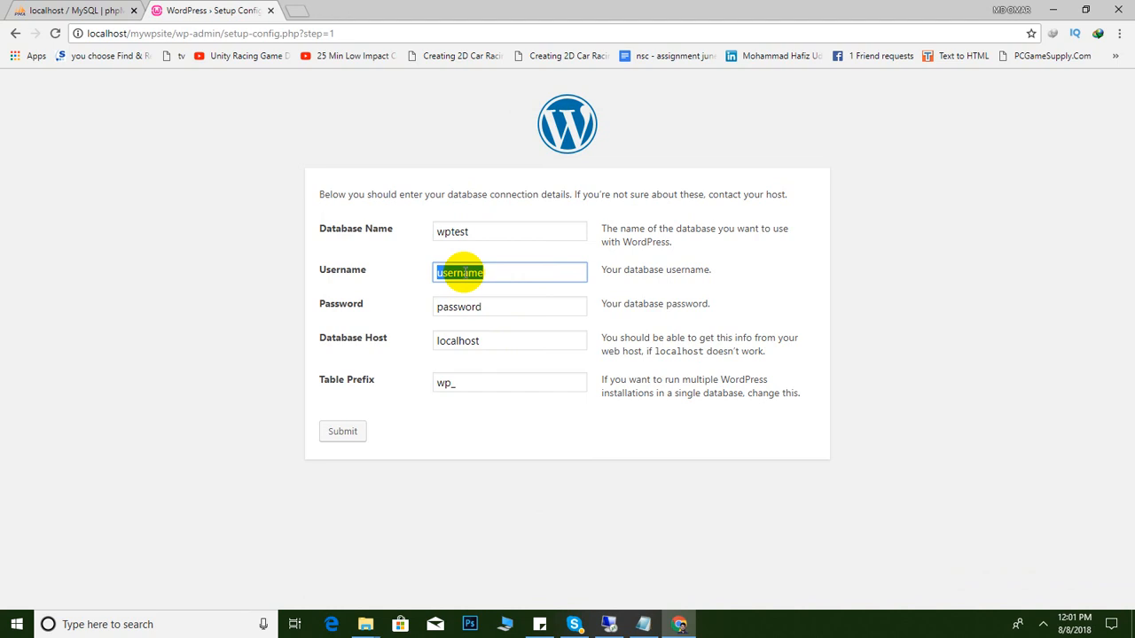
{"action": "type", "text": "omar"}
Paste the saved database password from the notes and submit the connection details
{"action": "key", "text": "alt+Tab"}
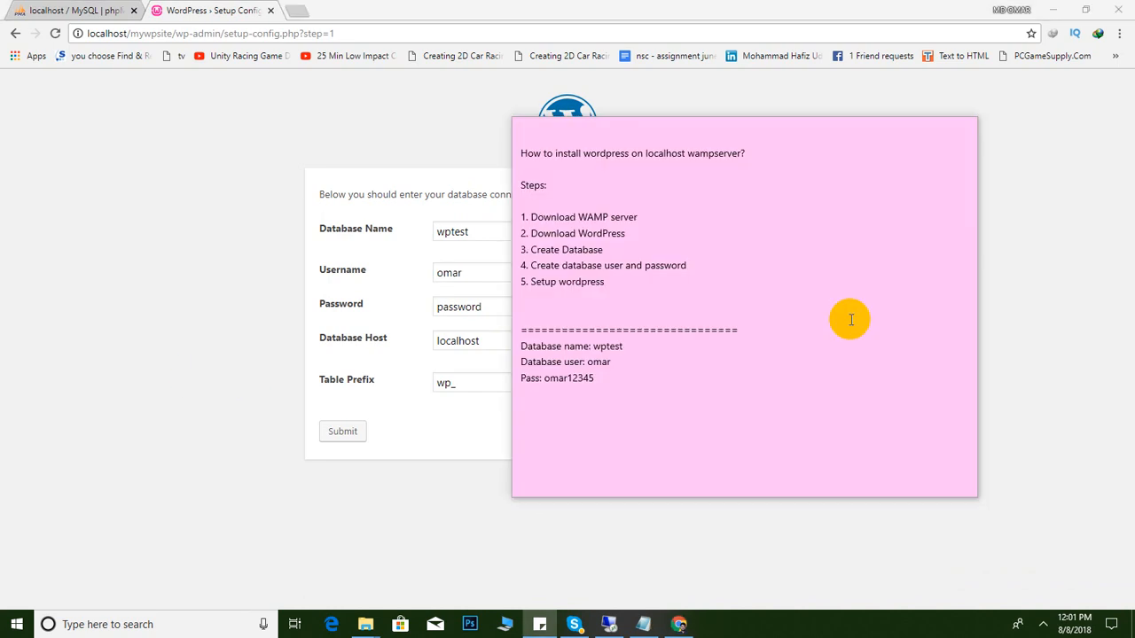
{"action": "left_click", "coordinate": [592, 380]}
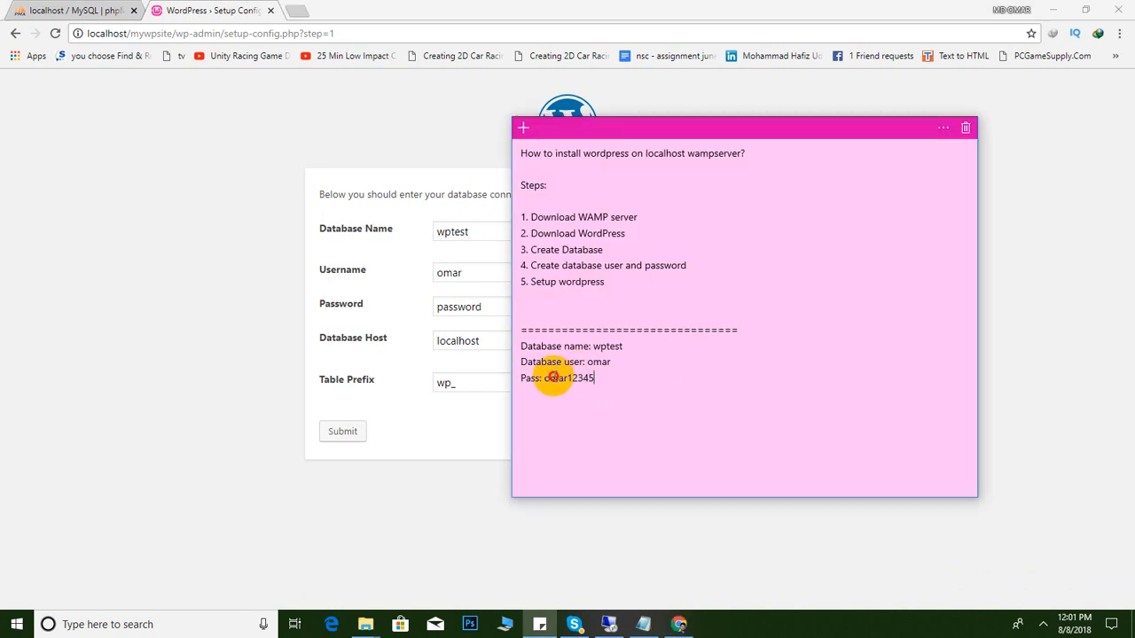
{"action": "left_click_drag", "start_coordinate": [544, 379], "coordinate": [604, 378]}
{"action": "key", "text": "ctrl+c"}
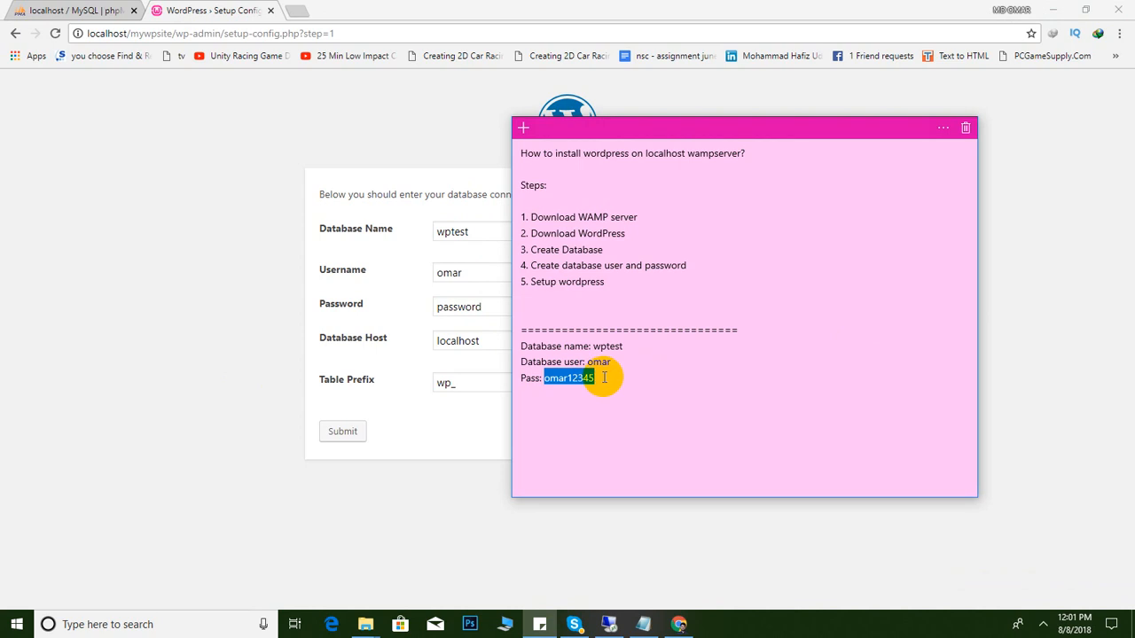
{"action": "double_click", "coordinate": [471, 307]}
{"action": "key", "text": "ctrl+v"}
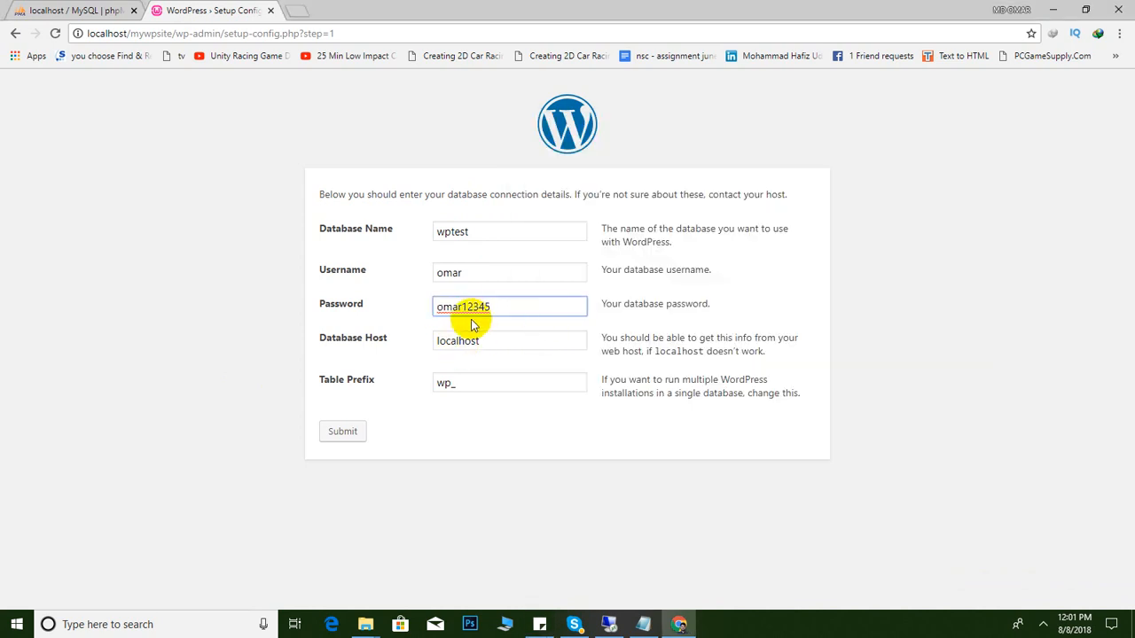
{"action": "left_click", "coordinate": [214, 363]}
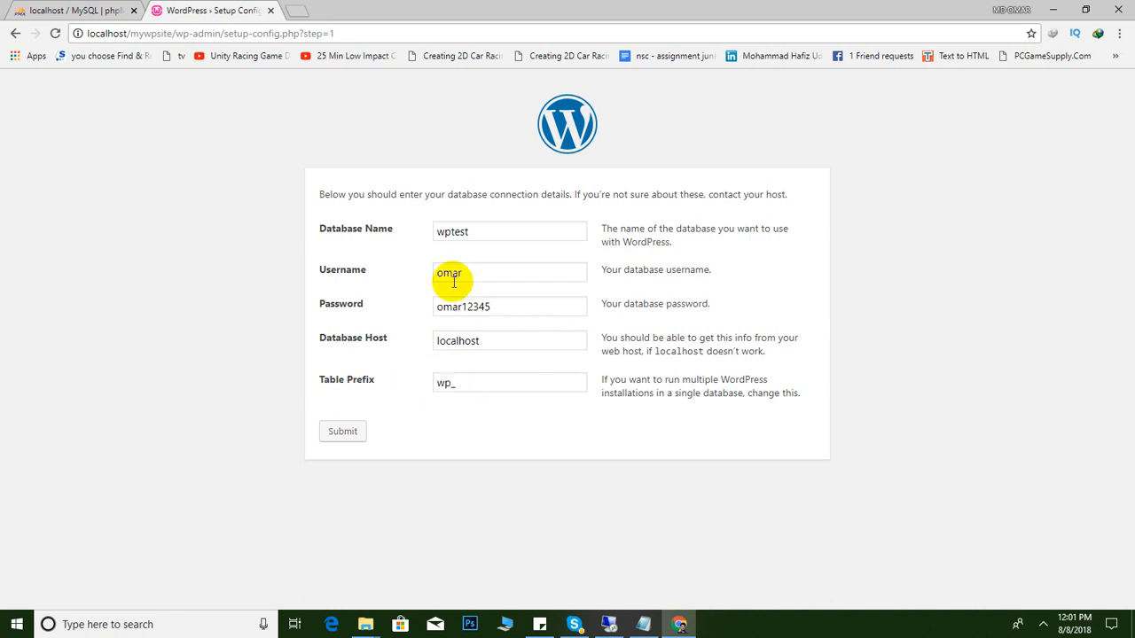
{"action": "left_click", "coordinate": [343, 434]}
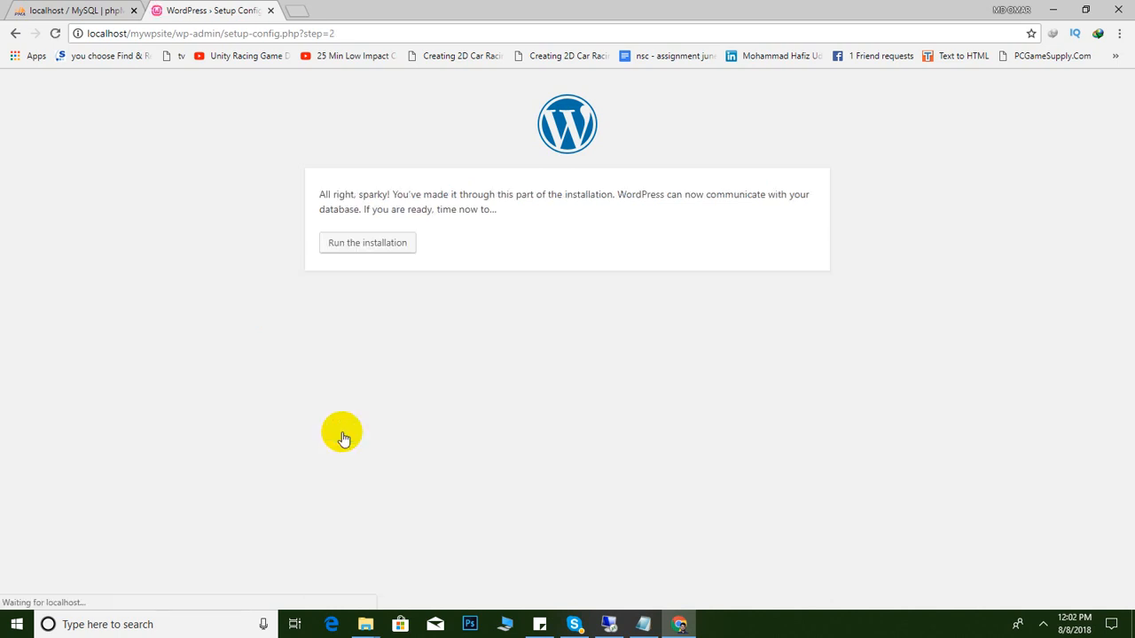
Install 'My first wordpress site' with an admin username, confirmed weak password and an admin e-mail
{"action": "left_click", "coordinate": [369, 245]}
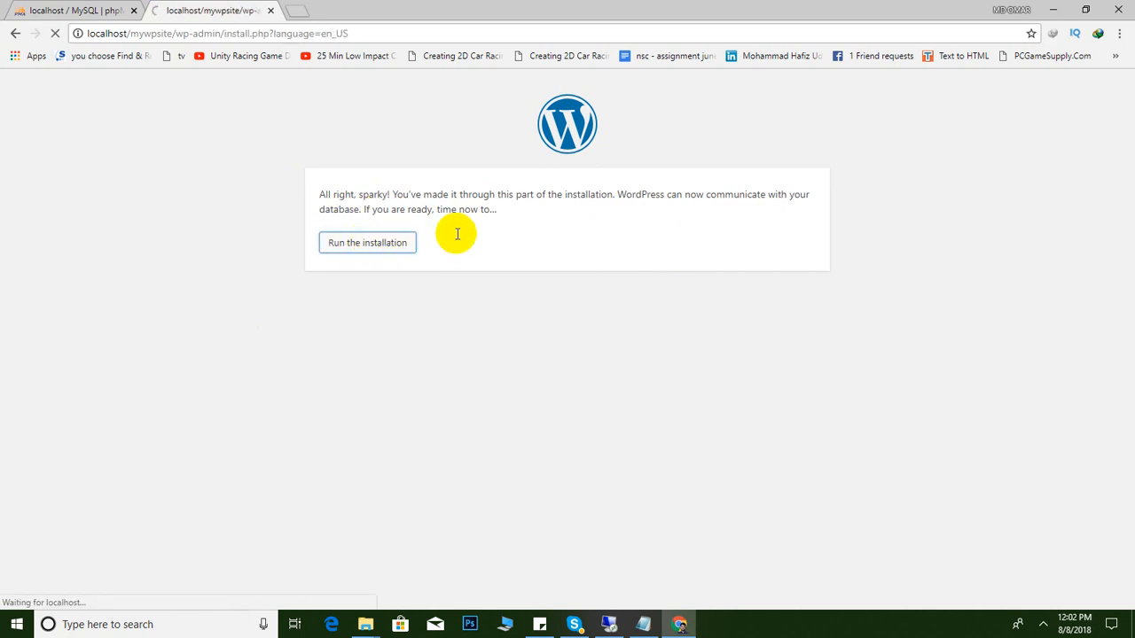
{"action": "scroll", "coordinate": [383, 322], "scroll_direction": "down", "scroll_amount": 1}
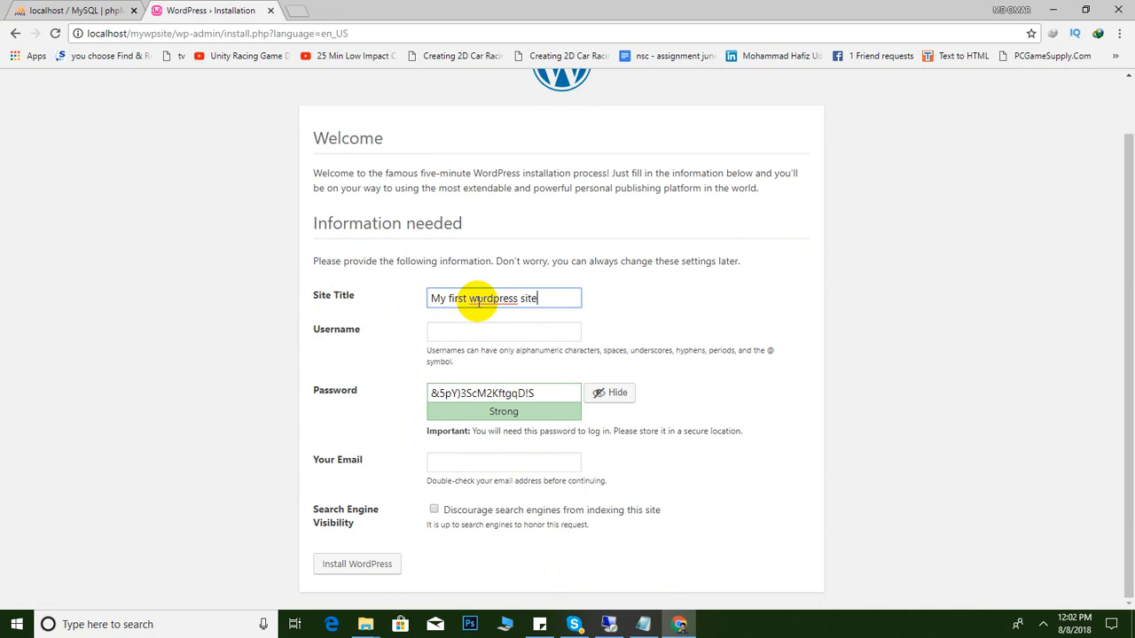
{"action": "left_click", "coordinate": [484, 332]}
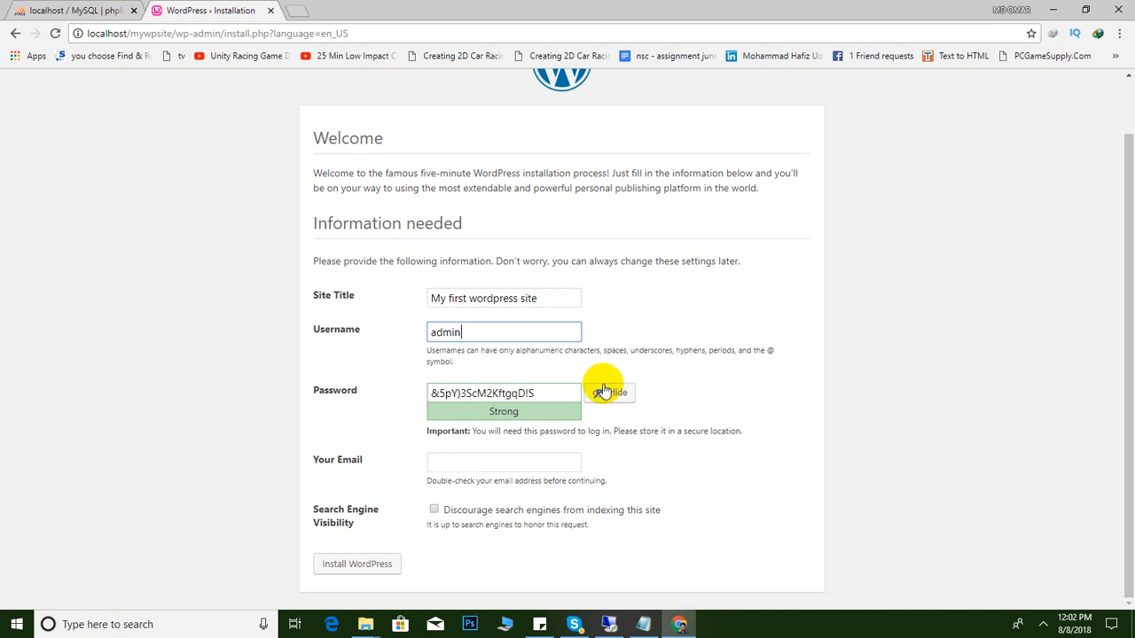
{"action": "triple_click", "coordinate": [558, 393]}
{"action": "type", "text": "admin"}
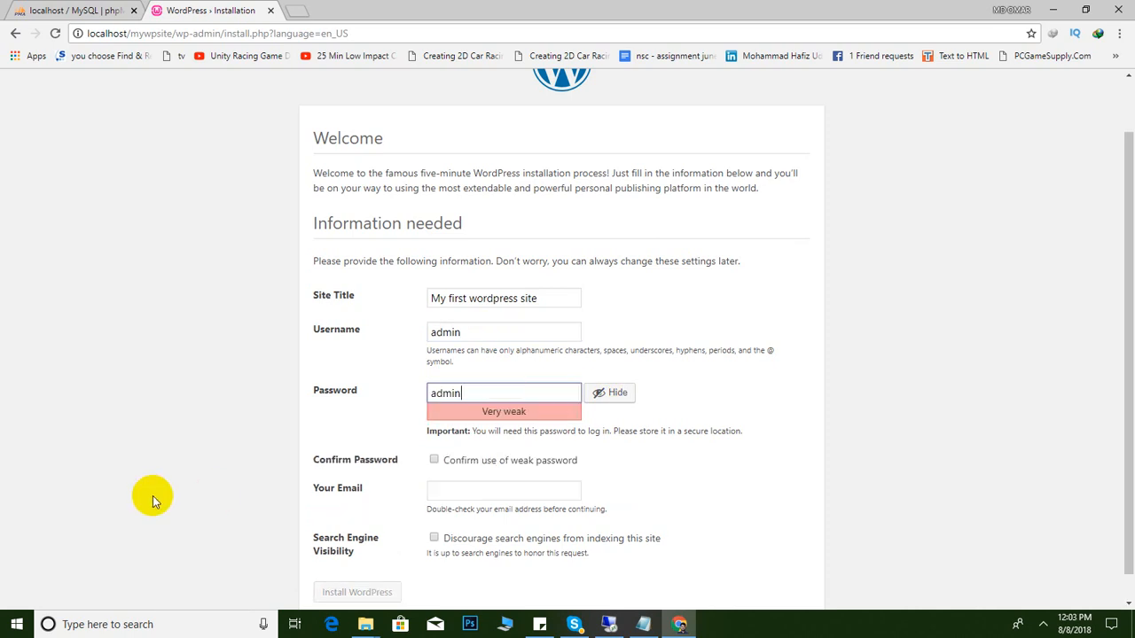
{"action": "scroll", "coordinate": [354, 443], "scroll_direction": "down", "scroll_amount": 1}
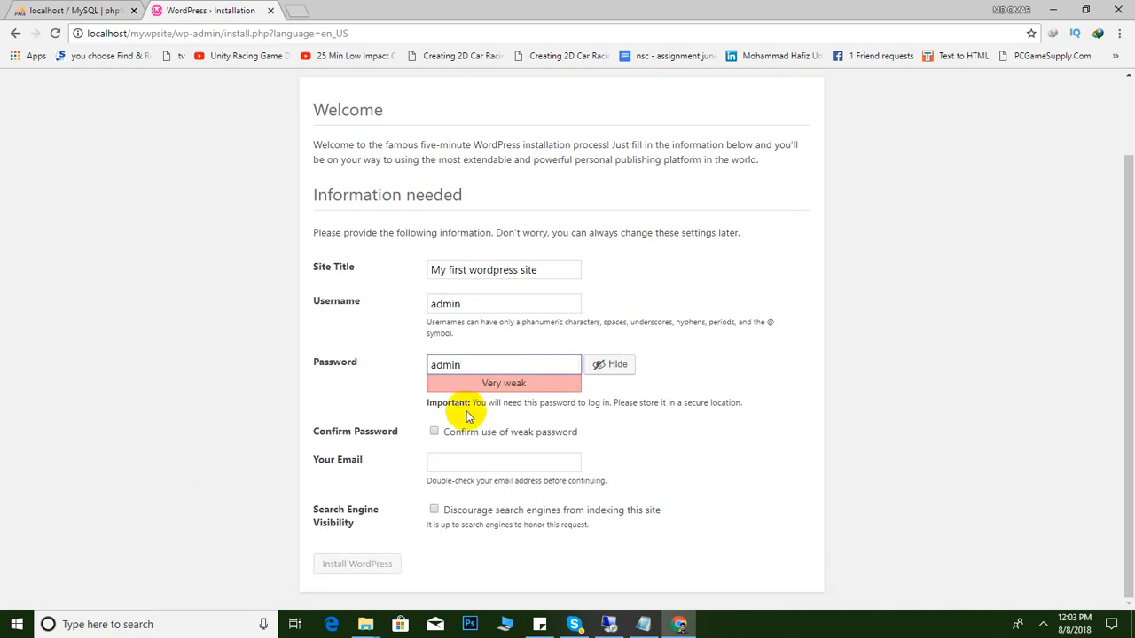
{"action": "left_click", "coordinate": [434, 460]}
{"action": "left_click", "coordinate": [458, 465]}
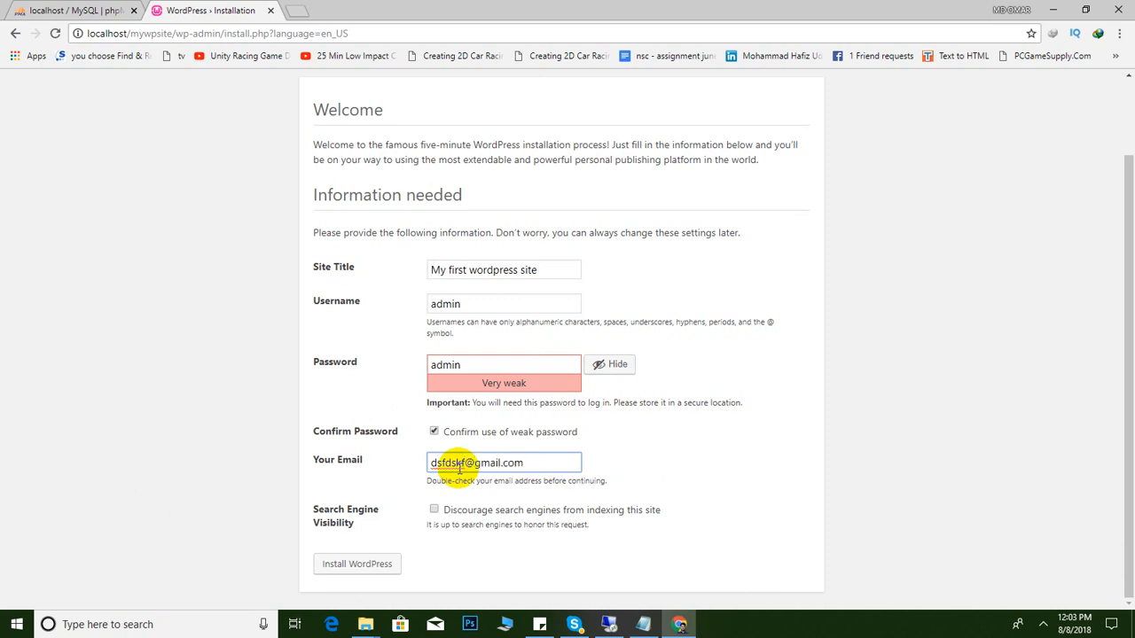
{"action": "left_click", "coordinate": [374, 565]}
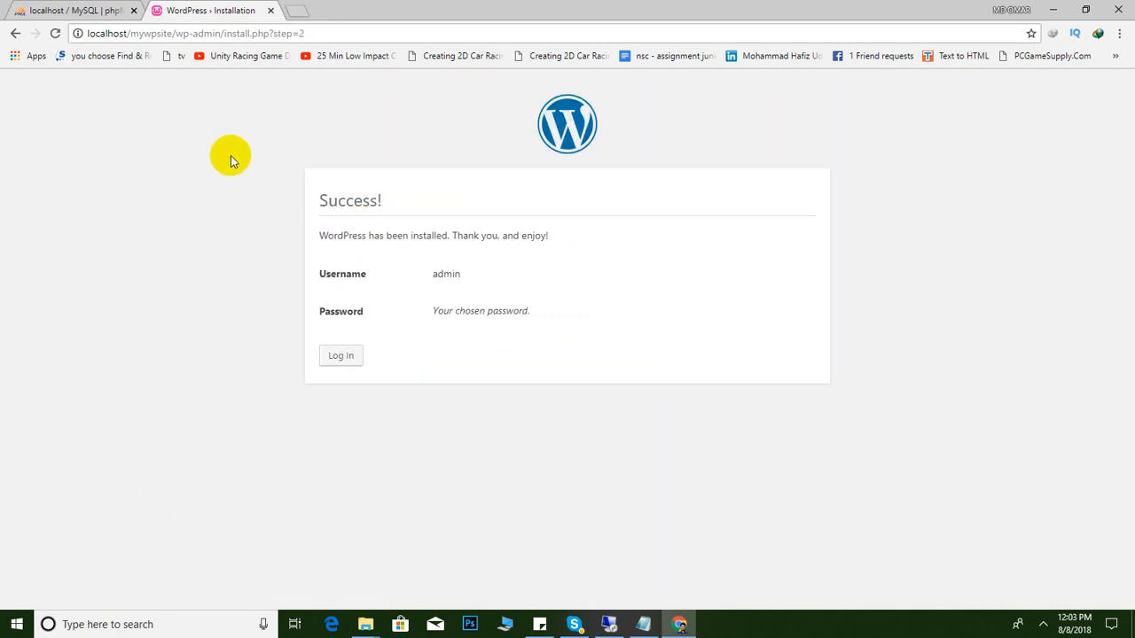
Log in with the new admin username and password to reach the Dashboard
{"action": "left_click", "coordinate": [339, 362]}
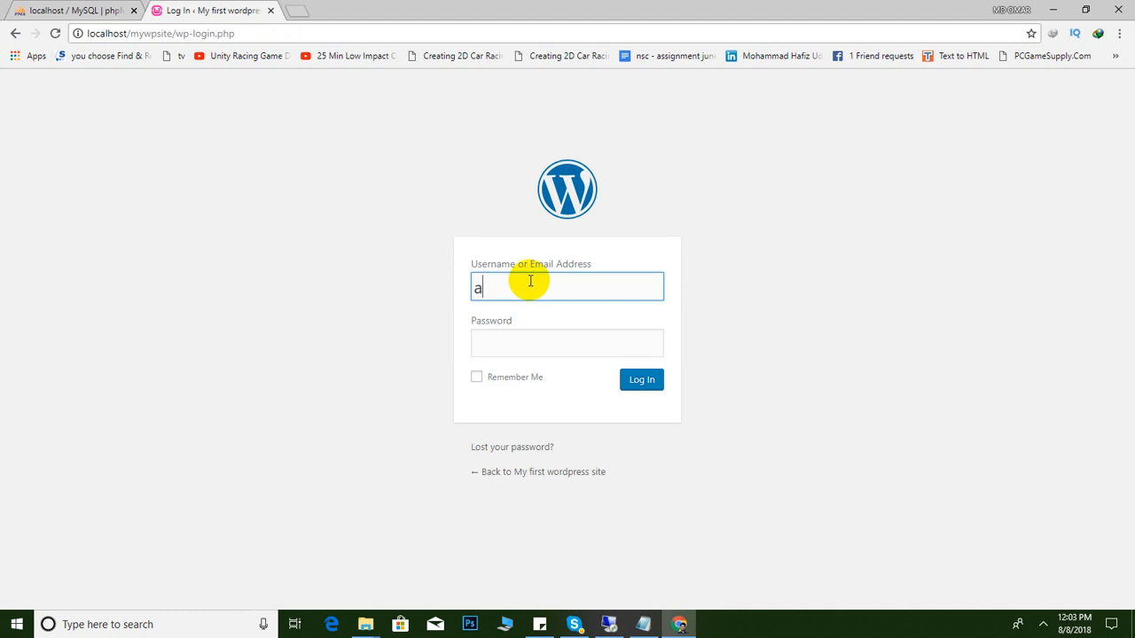
{"action": "left_click", "coordinate": [520, 353]}
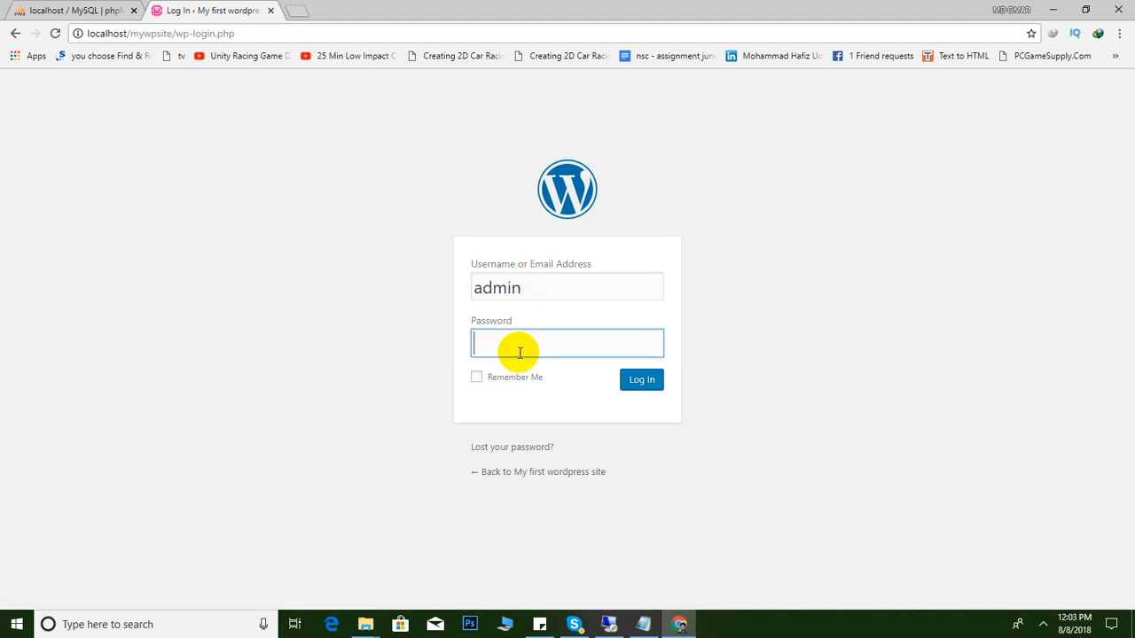
{"action": "left_click", "coordinate": [644, 383]}
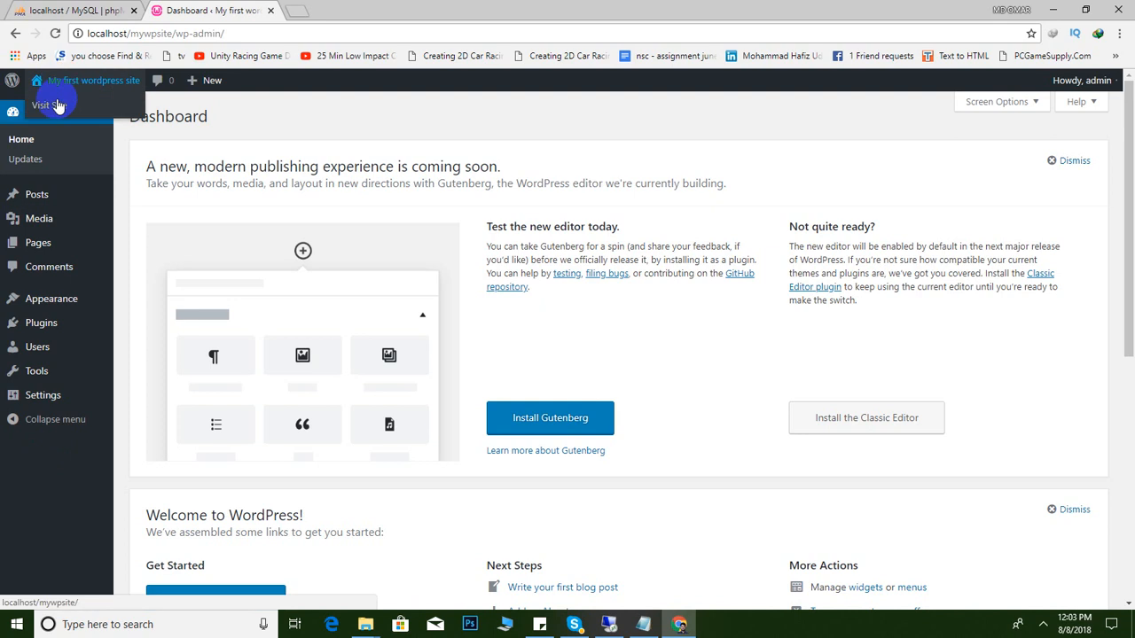
Open Visit Site in a new tab to view the front page at localhost/mywpsite beside the Dashboard
{"action": "right_click", "coordinate": [51, 98]}
{"action": "left_click", "coordinate": [71, 108]}
{"action": "left_click", "coordinate": [359, 6]}
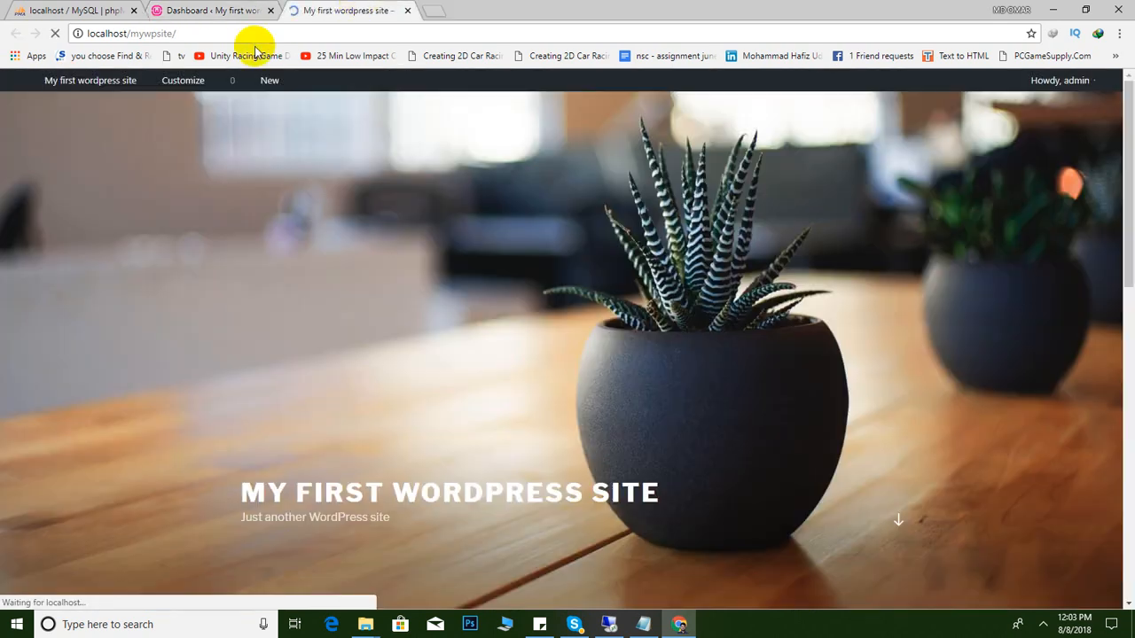
{"action": "scroll", "coordinate": [564, 377], "scroll_direction": "down", "scroll_amount": 10}
{"action": "scroll", "coordinate": [567, 376], "scroll_direction": "up", "scroll_amount": 10}
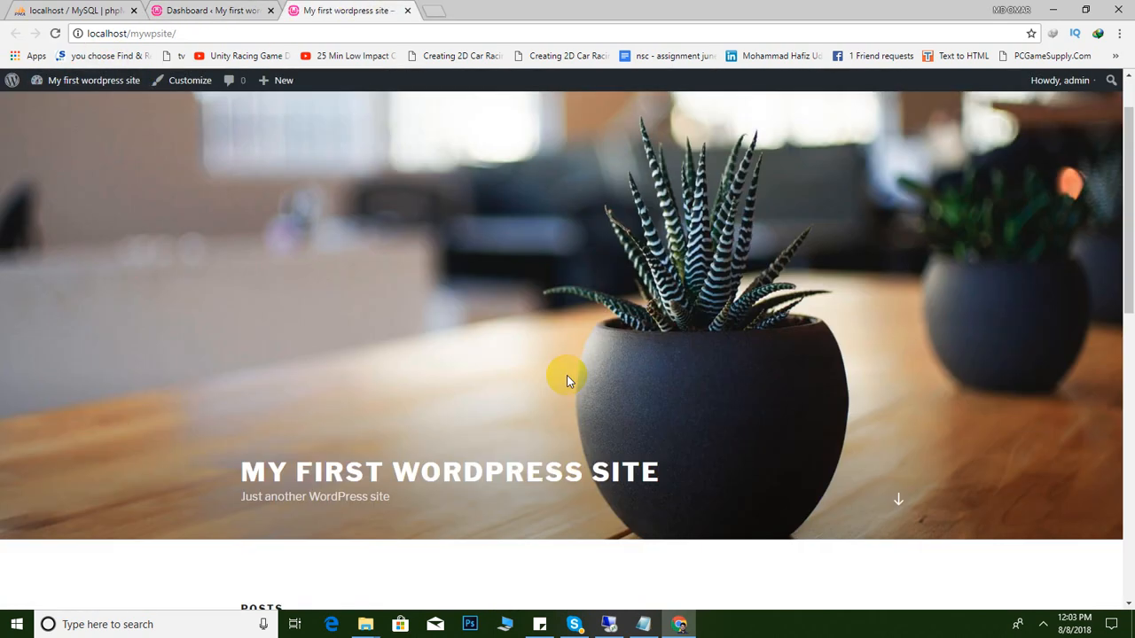
{"action": "scroll", "coordinate": [567, 376], "scroll_direction": "down", "scroll_amount": 10}
{"action": "scroll", "coordinate": [568, 377], "scroll_direction": "up", "scroll_amount": 10}
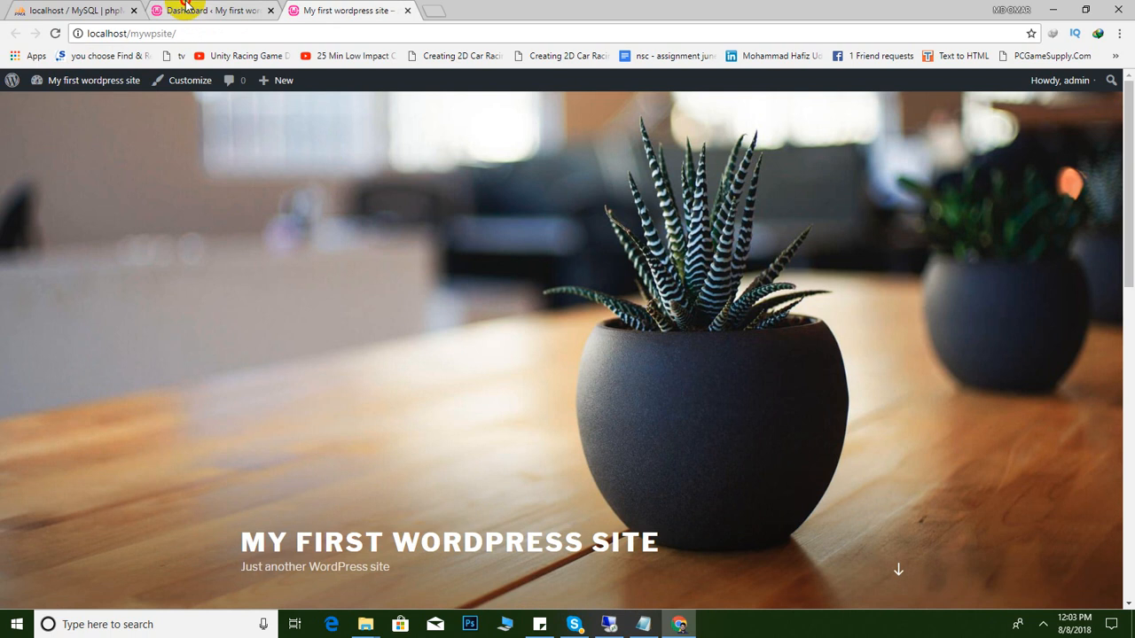
{"action": "left_click", "coordinate": [189, 9]}
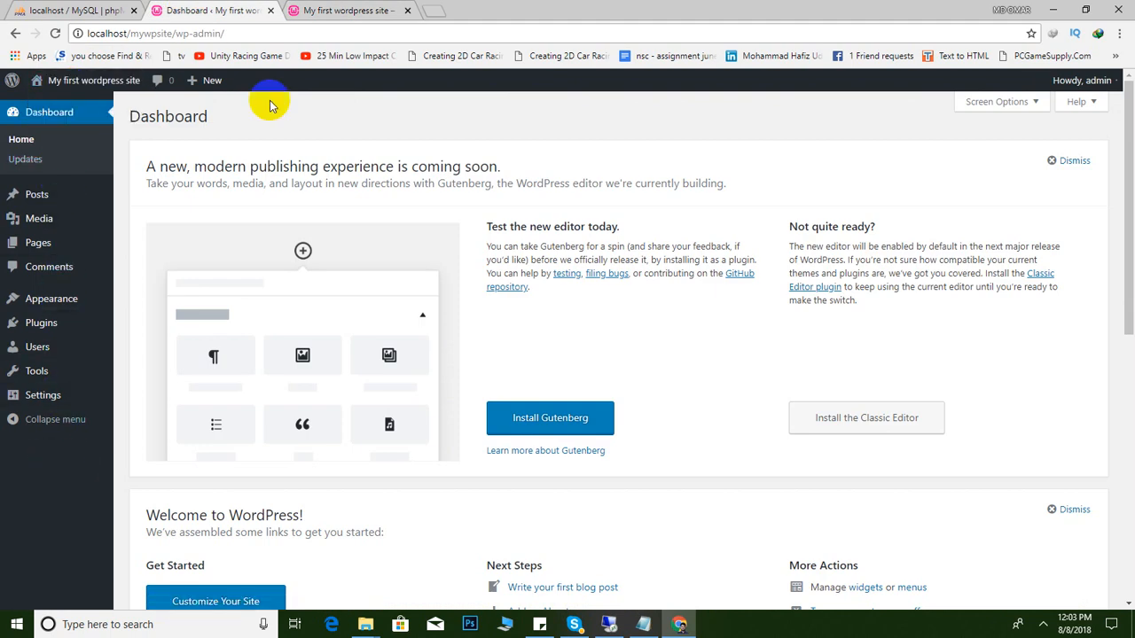
{"action": "left_click", "coordinate": [306, 11]}
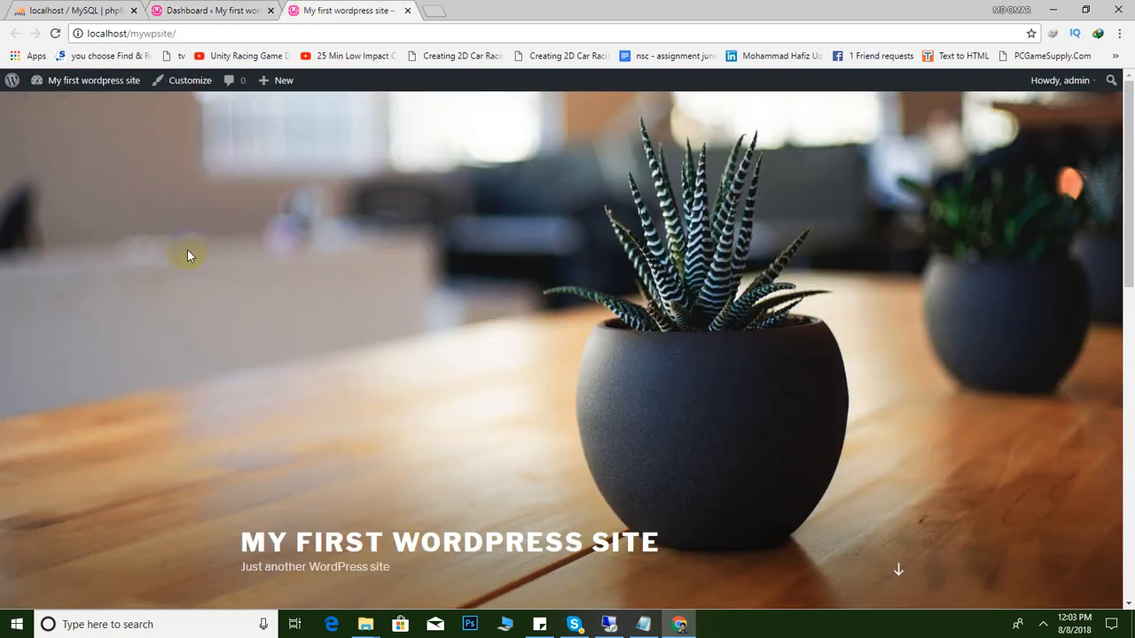